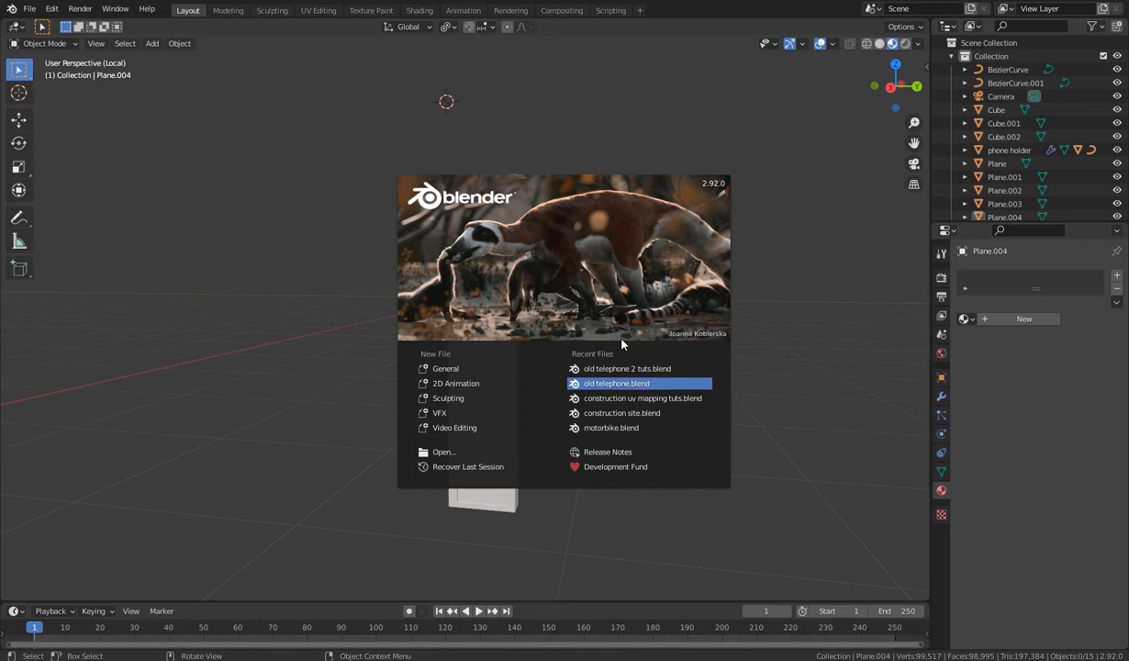
Isolate the phone booth's tall white back post in local view in the Shading workspace and enter Edit Mode on it
left_click(557, 253)
middle_click_drag(399, 352, 372, 313)
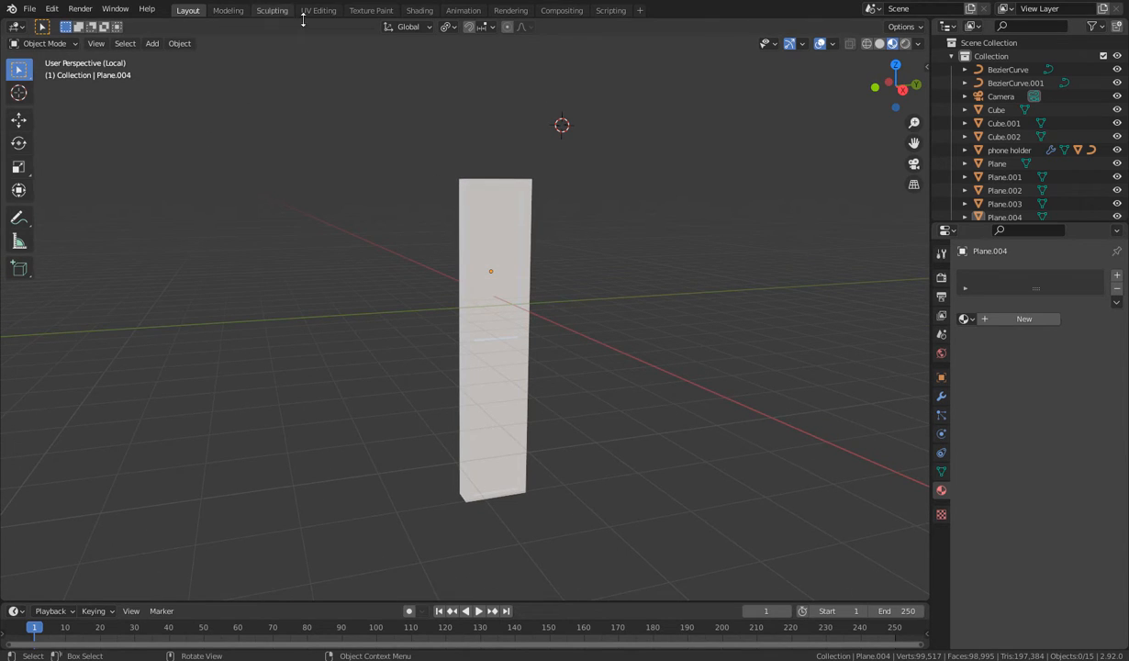
left_click(418, 11)
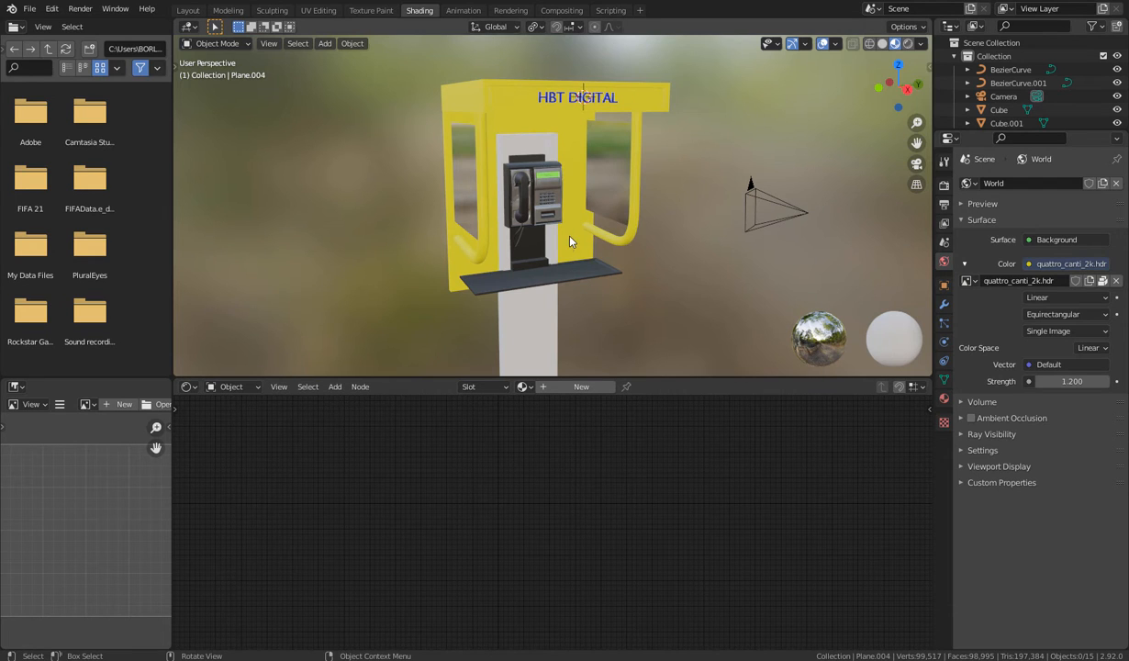
middle_click_drag(546, 225, 537, 232)
left_click(554, 344)
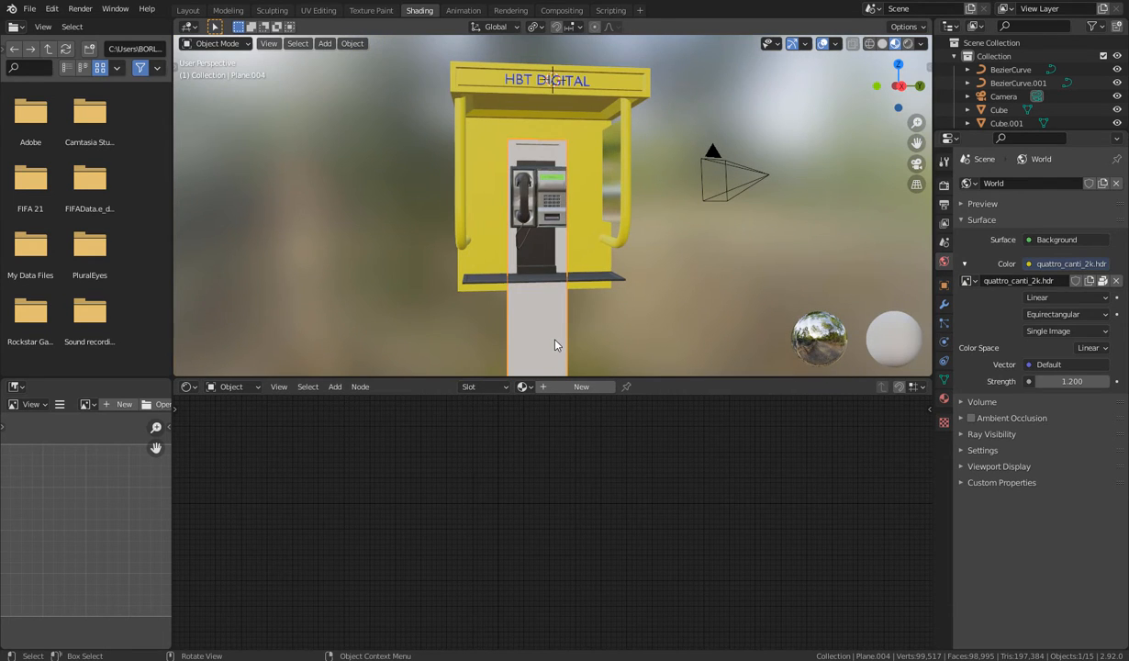
key("KP_Divide")
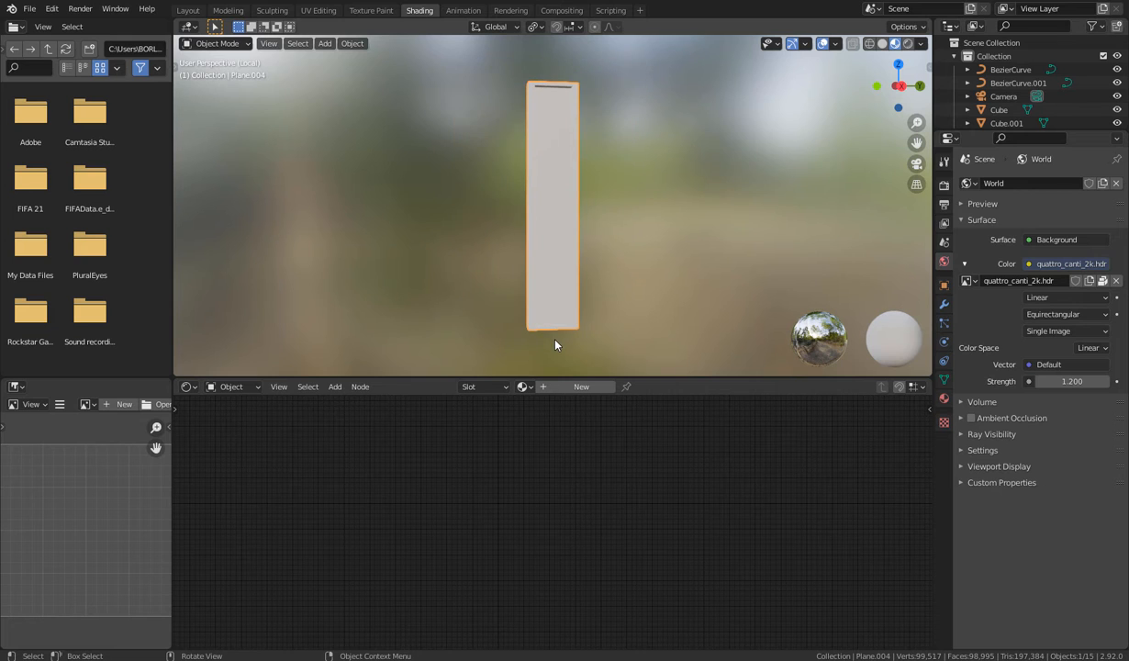
mouse_move(493, 285)
middle_mouse_down()
mouse_move(595, 292)
mouse_move(549, 335)
mouse_move(486, 297)
middle_mouse_up()
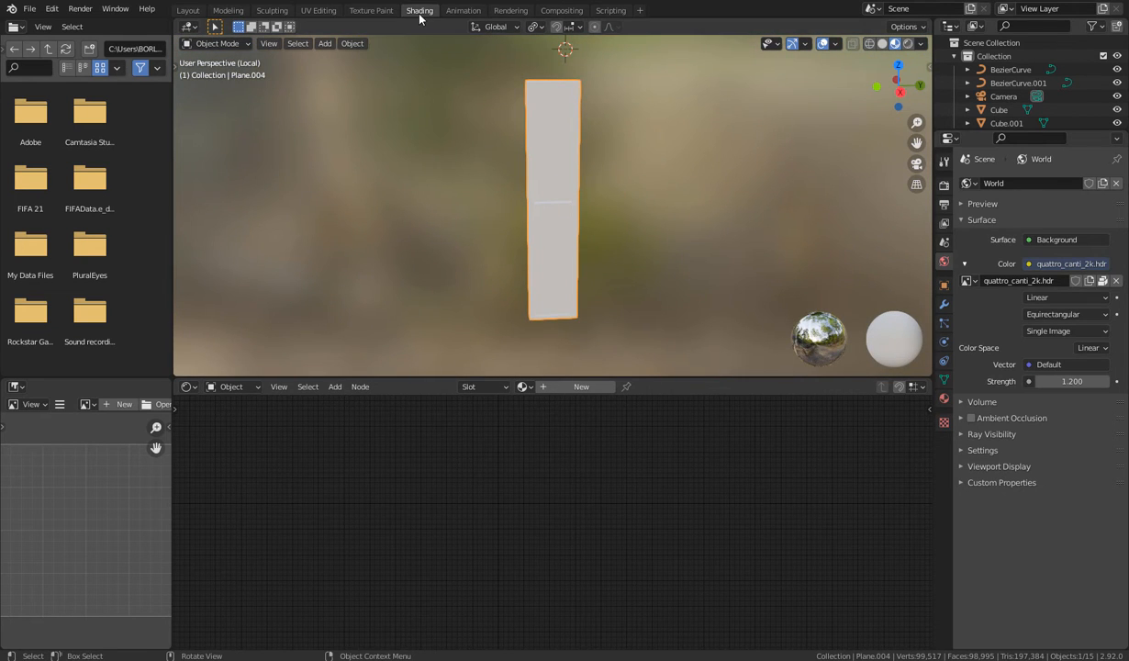
mouse_move(531, 195)
middle_mouse_down()
mouse_move(469, 232)
mouse_move(531, 205)
middle_mouse_up()
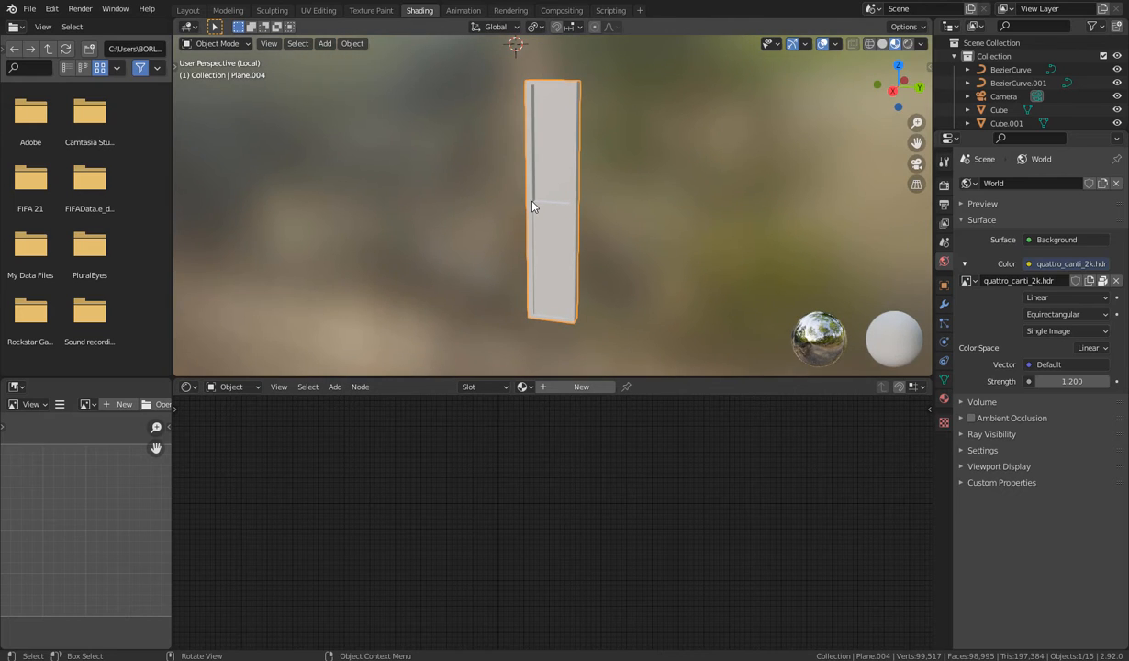
key("Tab")
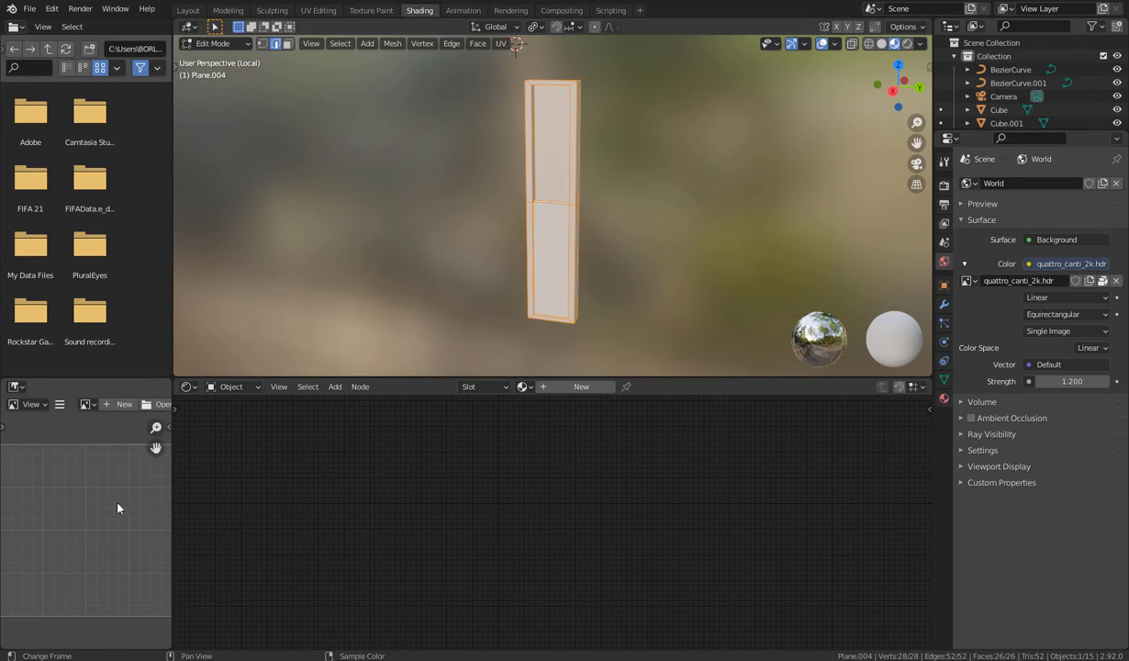
Widen the image editor area and show the post mesh's list of UV maps
left_click_drag(171, 516, 277, 511)
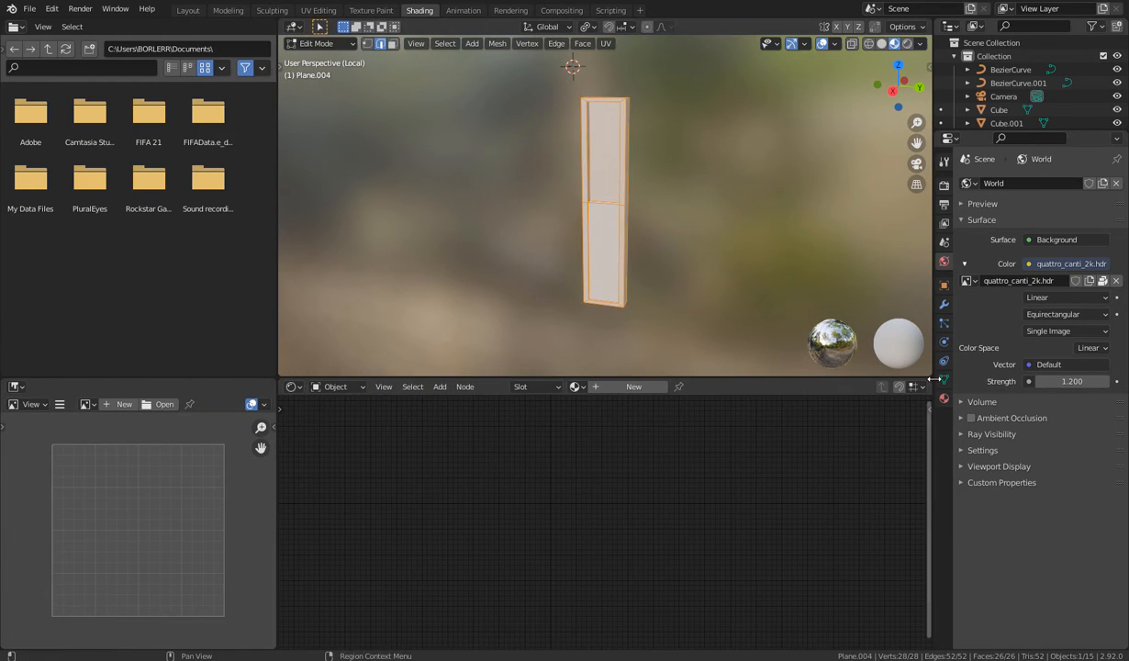
left_click(944, 378)
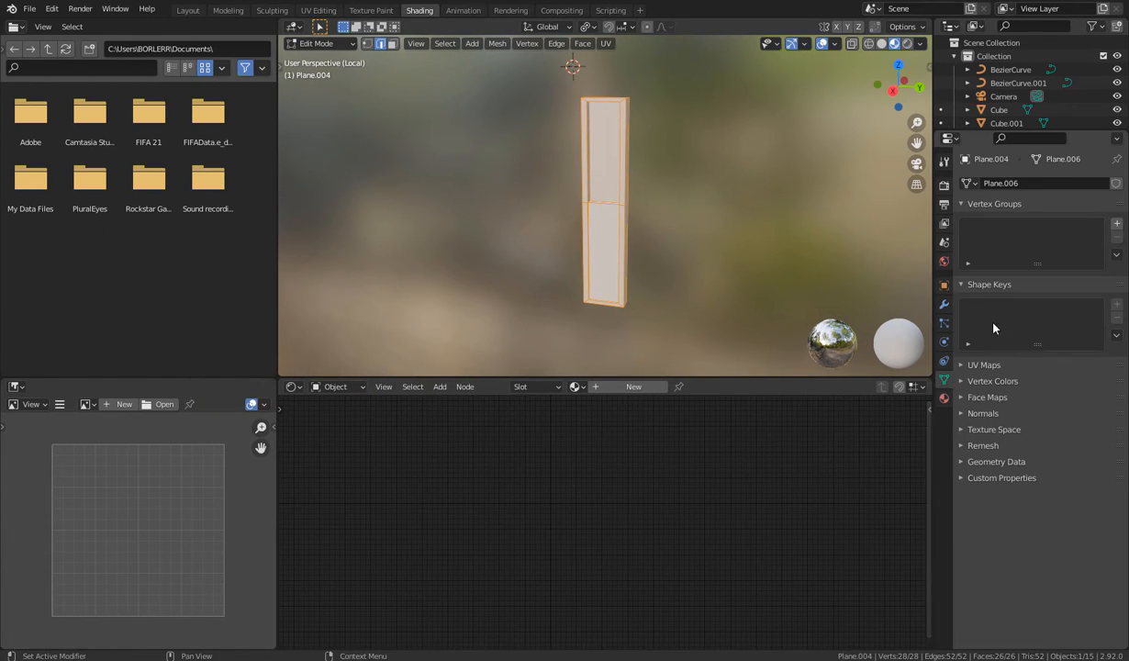
left_click(963, 365)
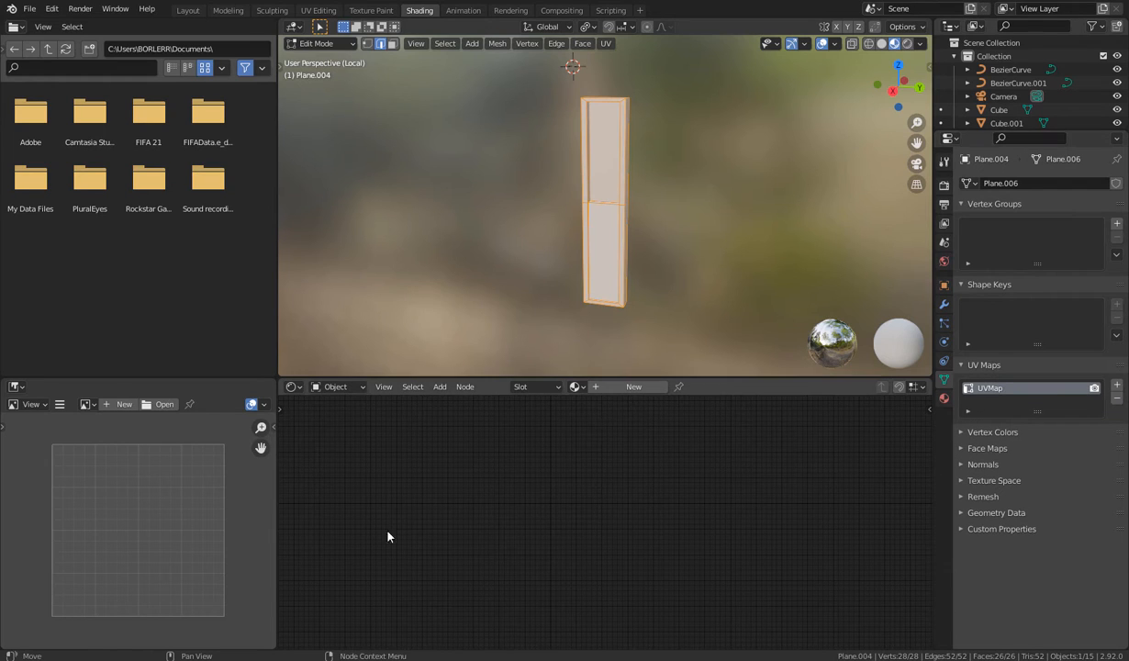
scroll(169, 532, "down", 2)
scroll(169, 532, "up", 2)
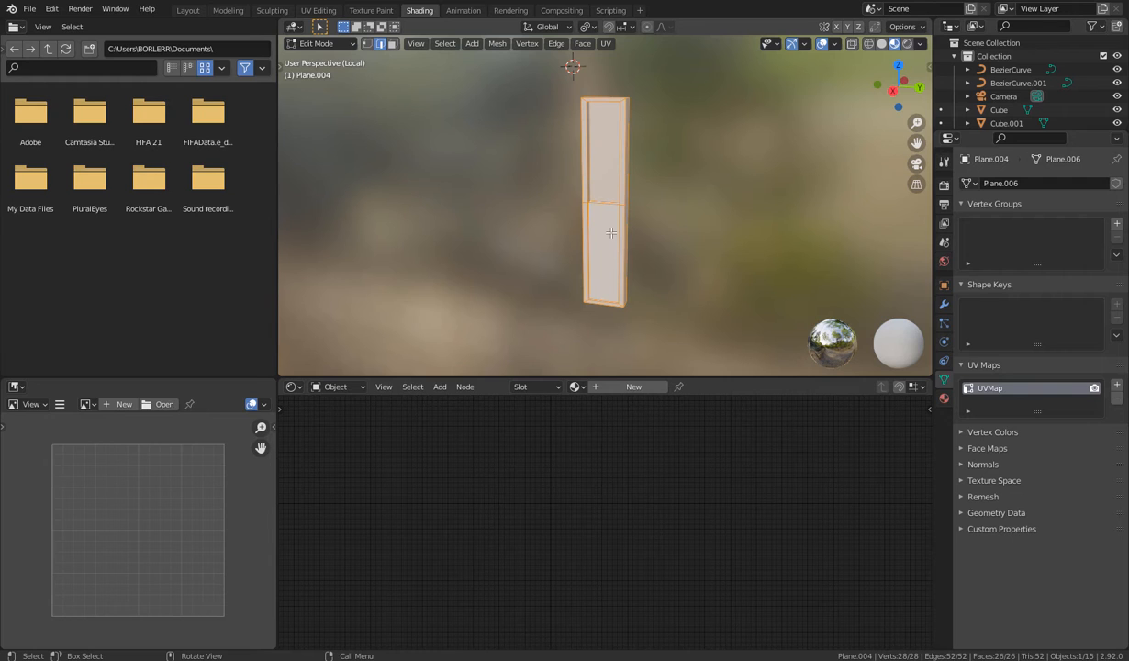
Select the post's entire mesh and unwrap it with Smart UV Project, using a 66° angle limit and 0.000 island margin
key("alt+a")
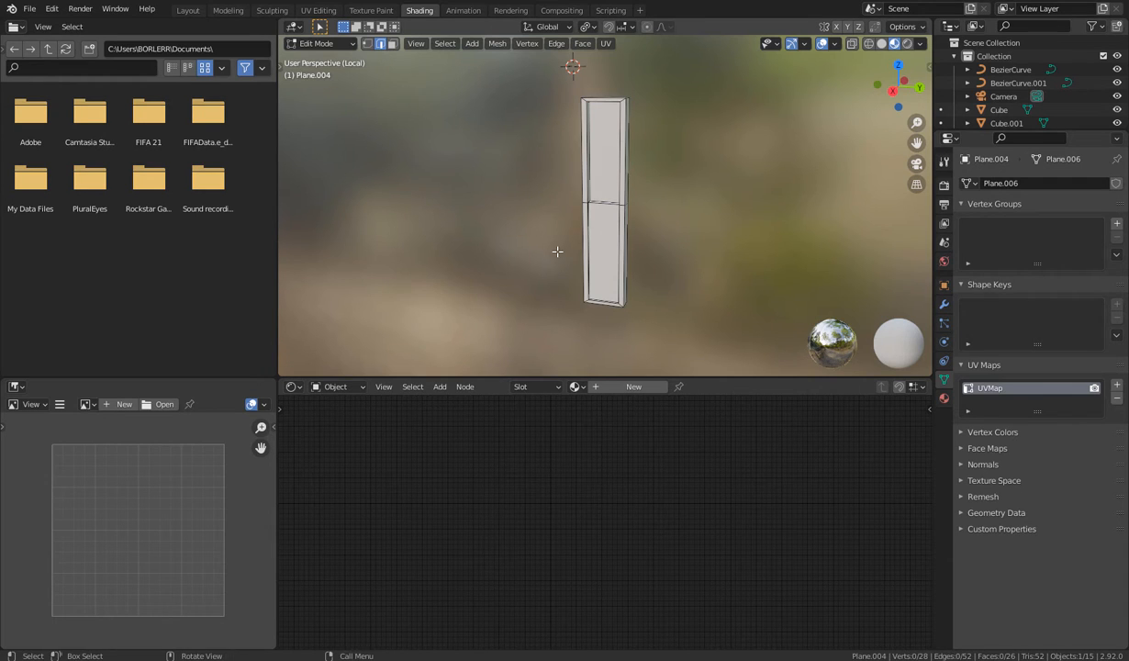
middle_click_drag(557, 249, 608, 258)
left_click(603, 239)
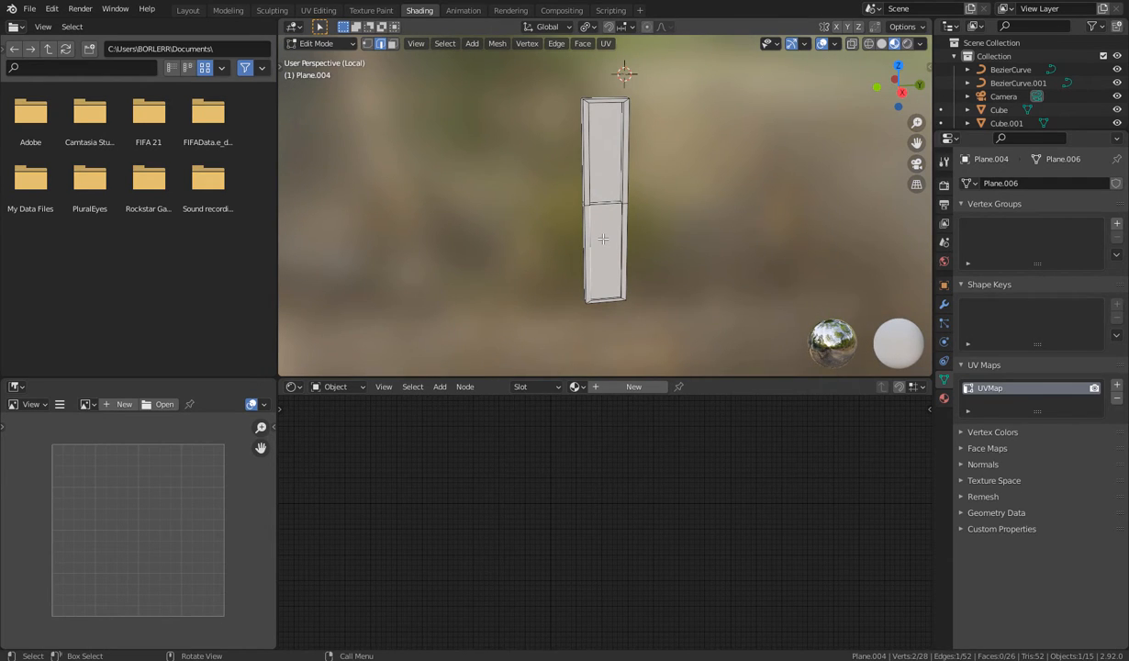
key("a")
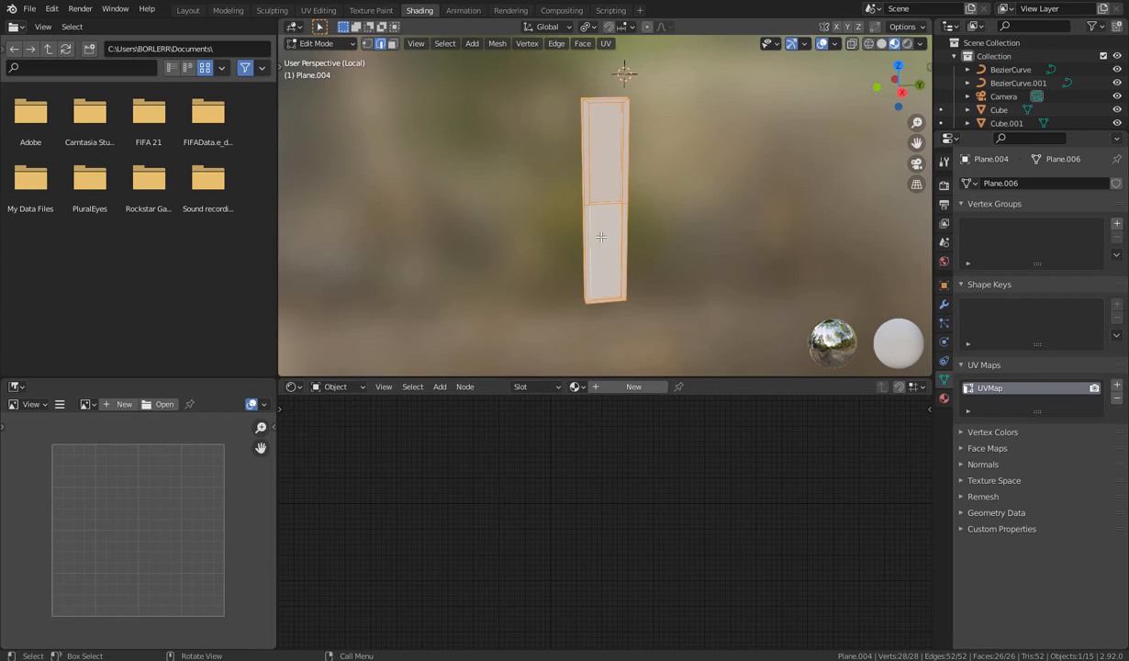
key("u")
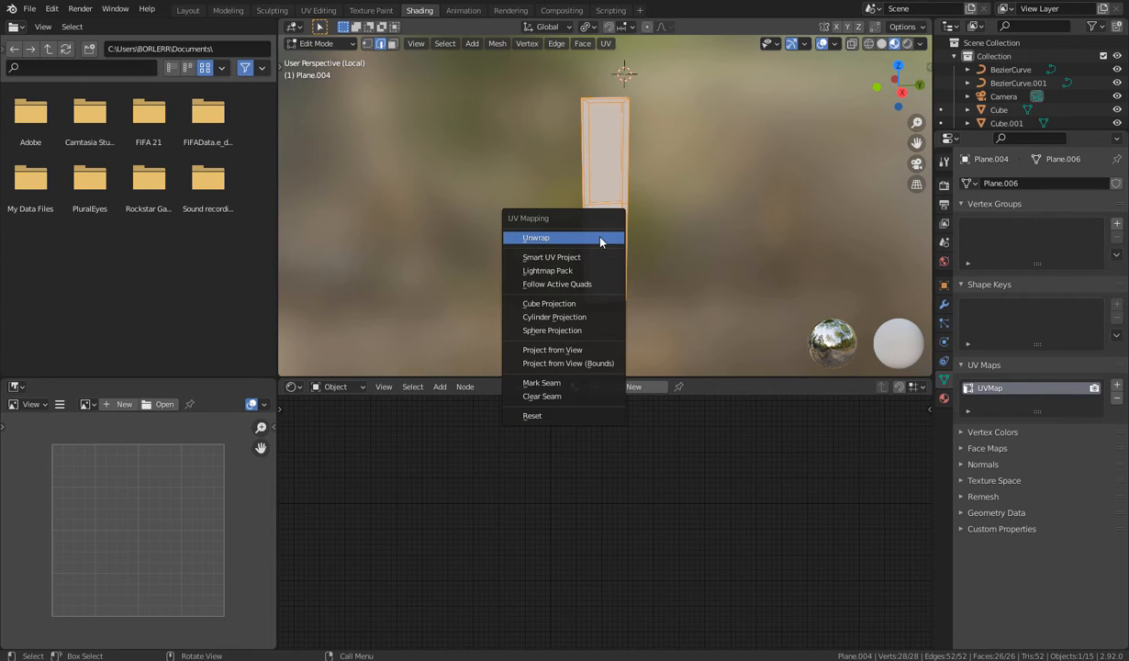
left_click(554, 262)
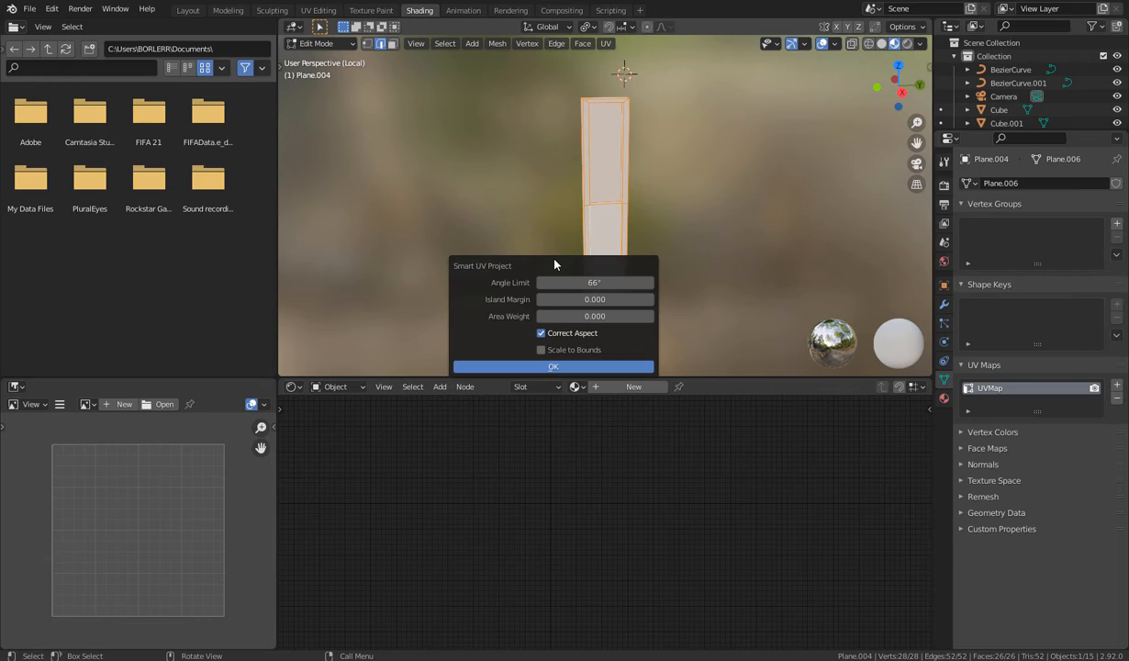
left_click(555, 368)
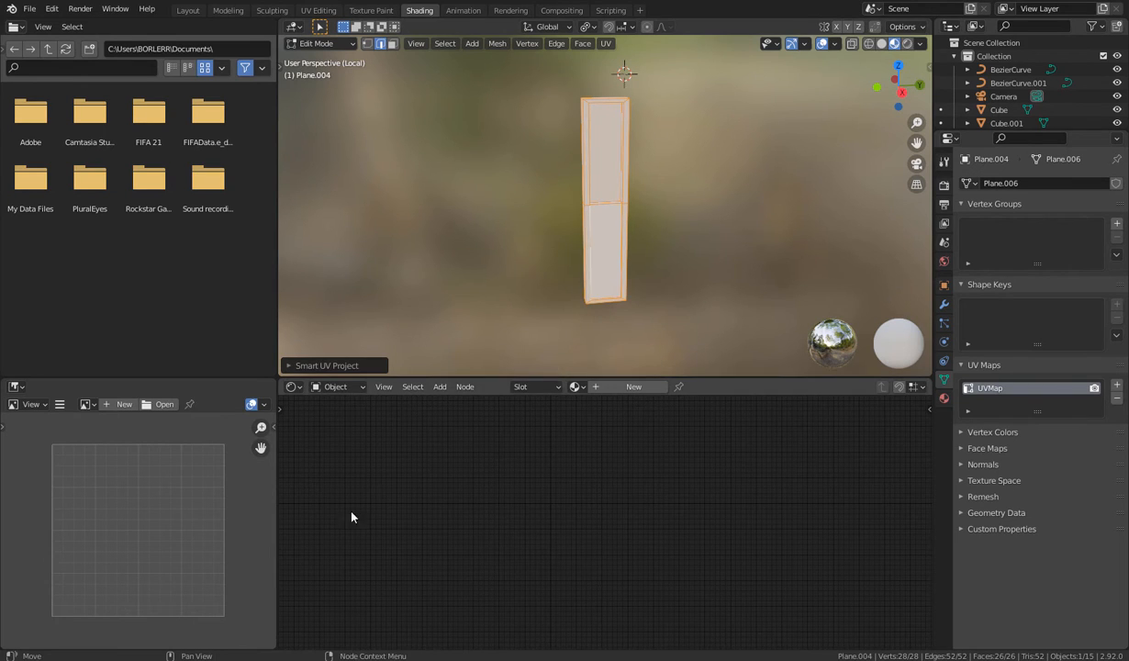
Show the post's UV layout in the UV Editing workspace and isolate the post in local view there
scroll(127, 512, "down", 2)
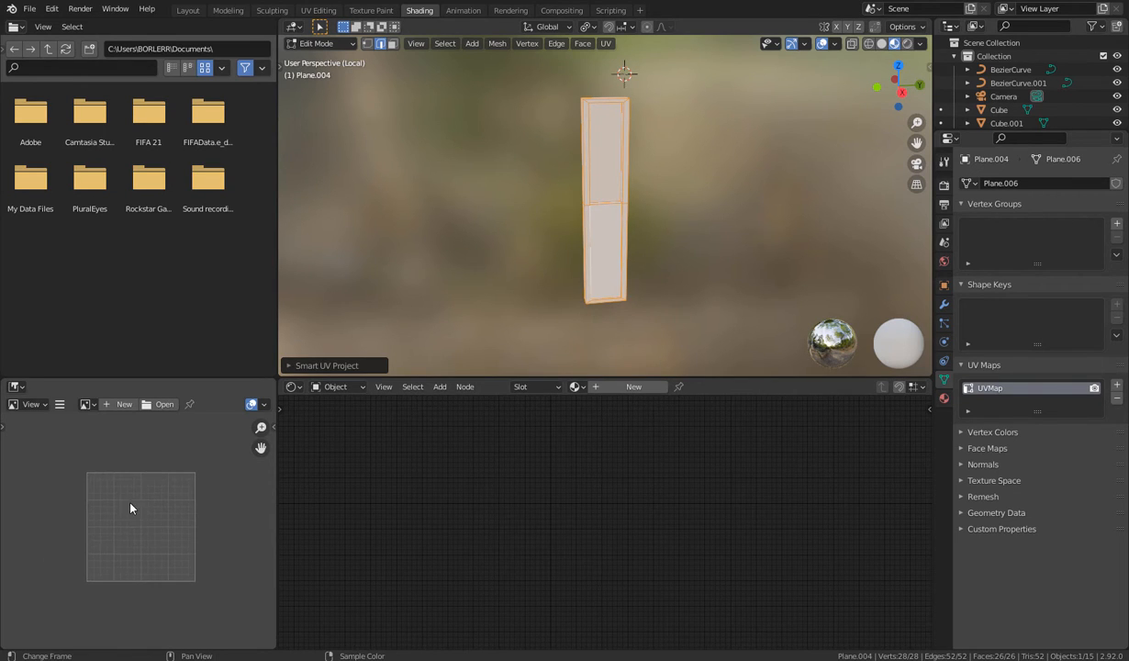
scroll(130, 508, "up", 3)
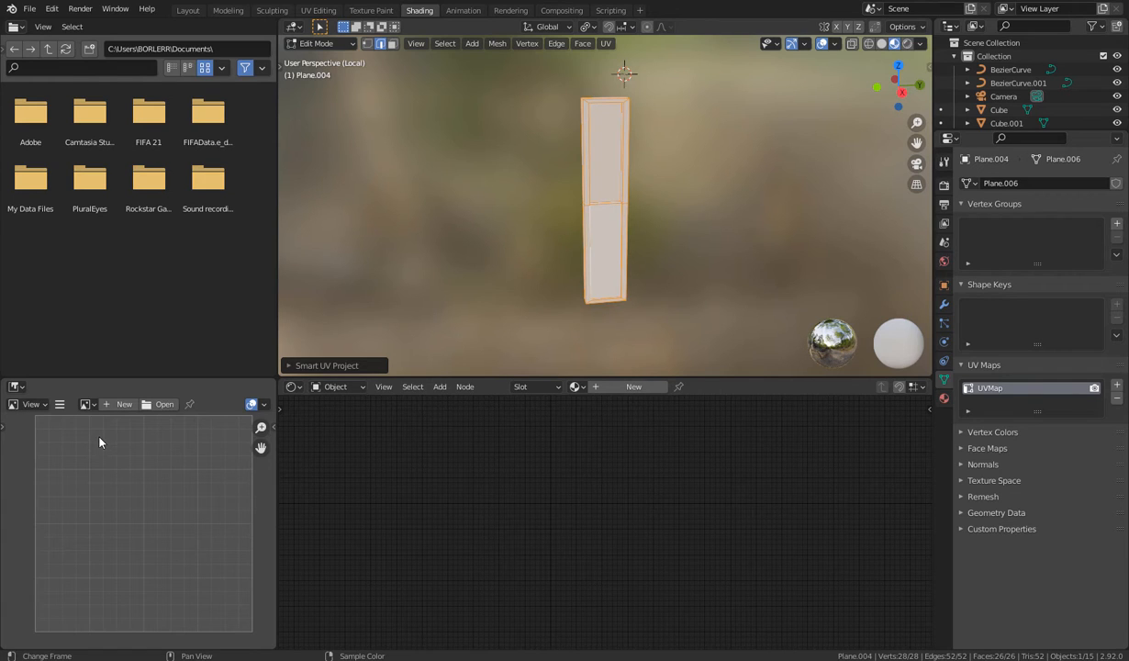
scroll(128, 468, "down", 1)
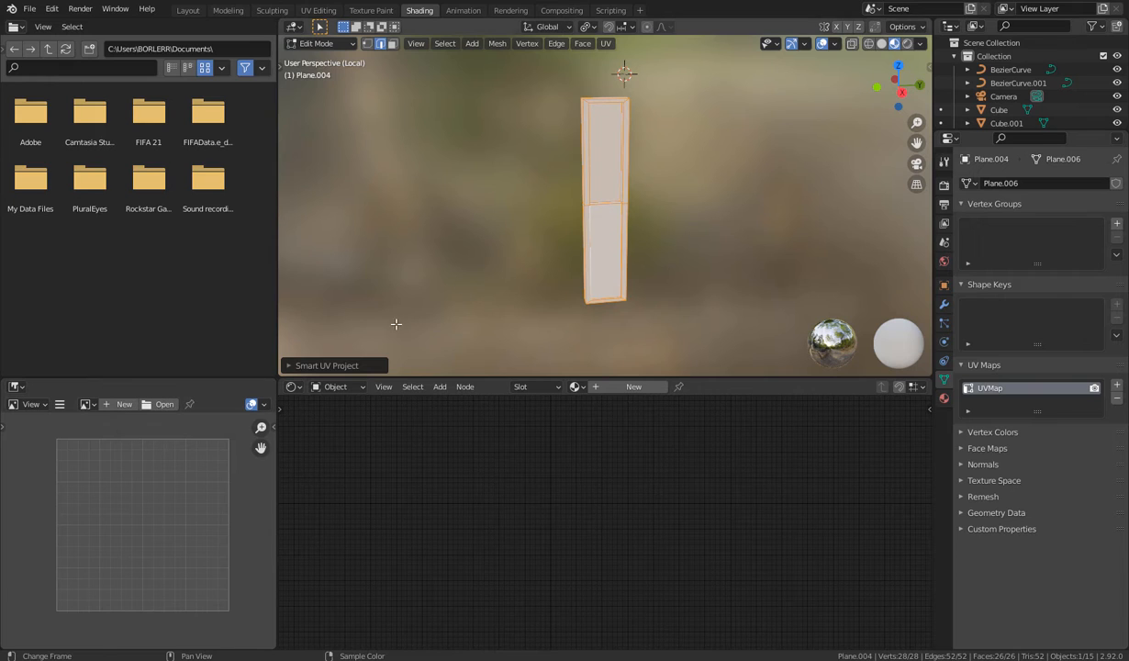
left_click(318, 10)
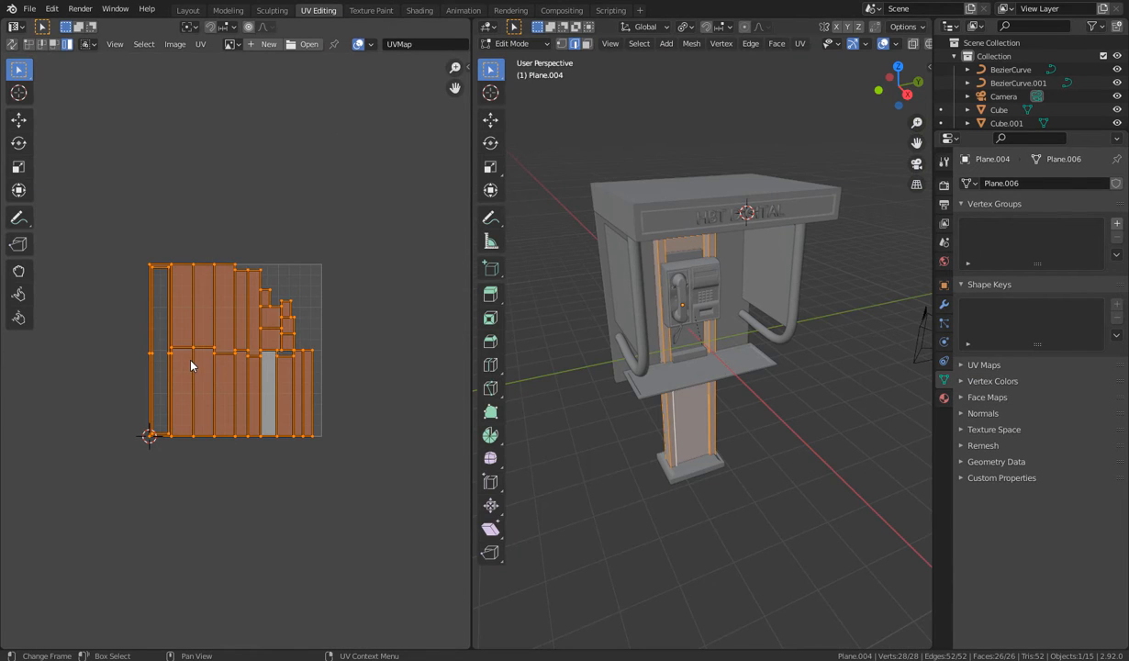
middle_click_drag(733, 408, 813, 413)
key("KP_Divide")
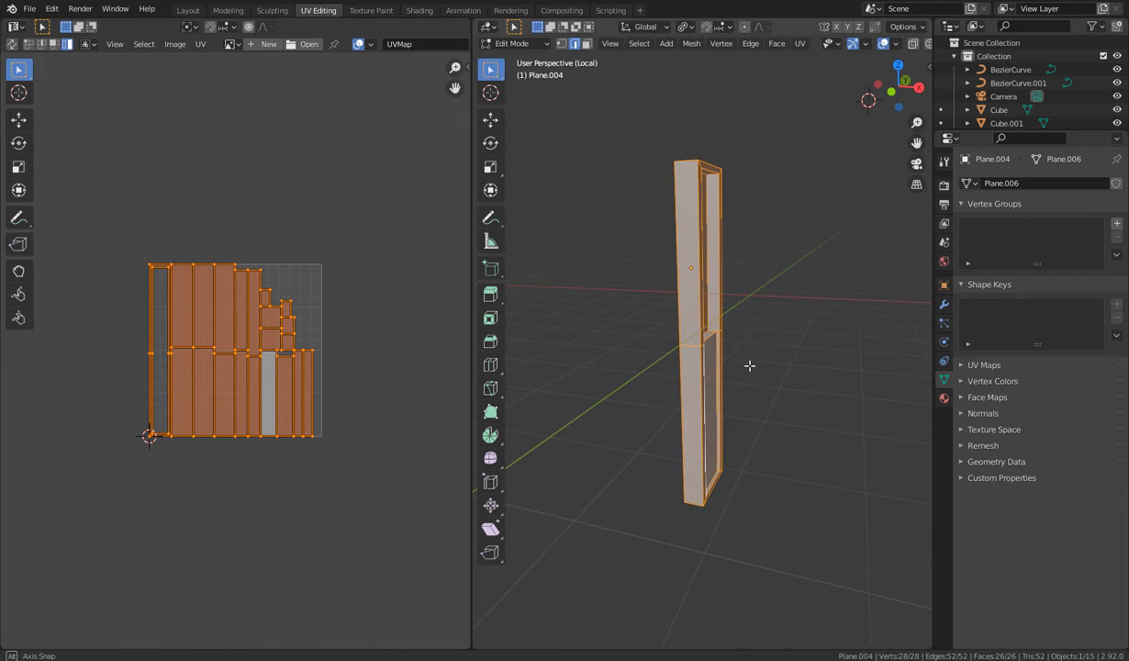
middle_click_drag(668, 419, 597, 431)
middle_click_drag(706, 389, 660, 393)
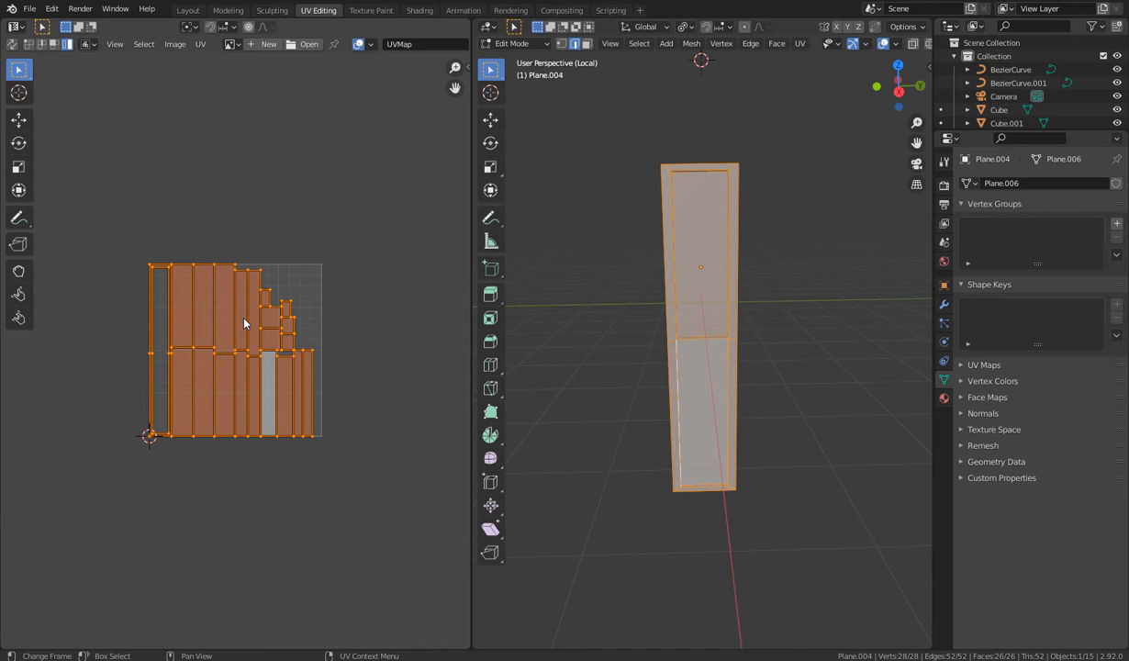
Run Smart UV Project again on the whole post with the 66° angle limit and Correct Aspect on
key("u")
left_click(715, 363)
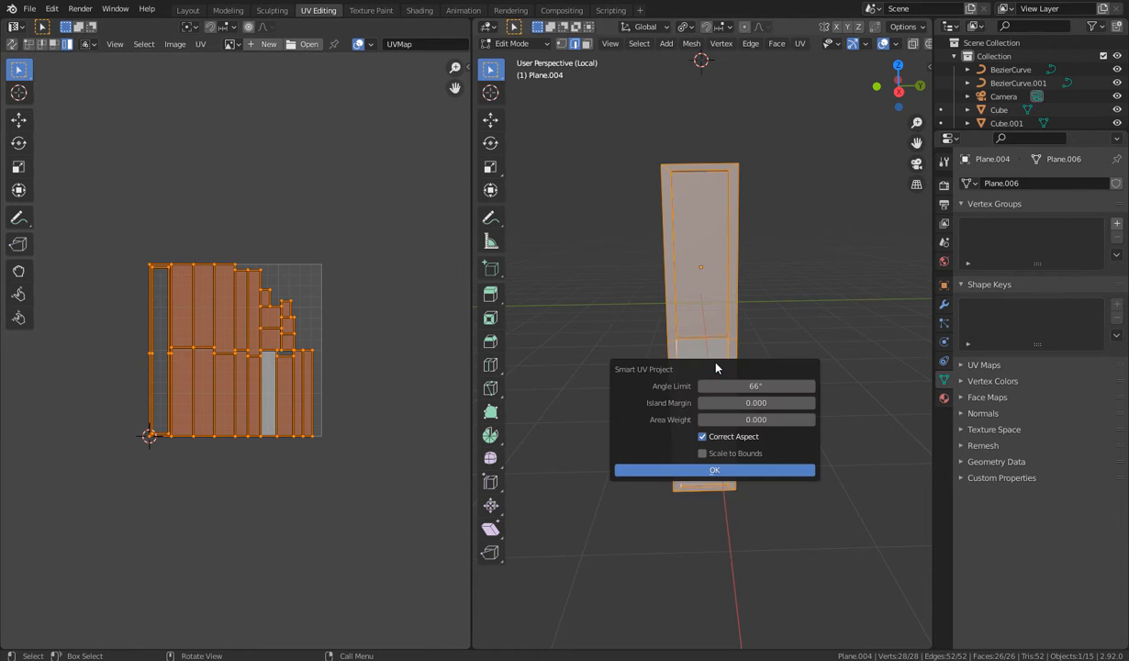
left_click(714, 466)
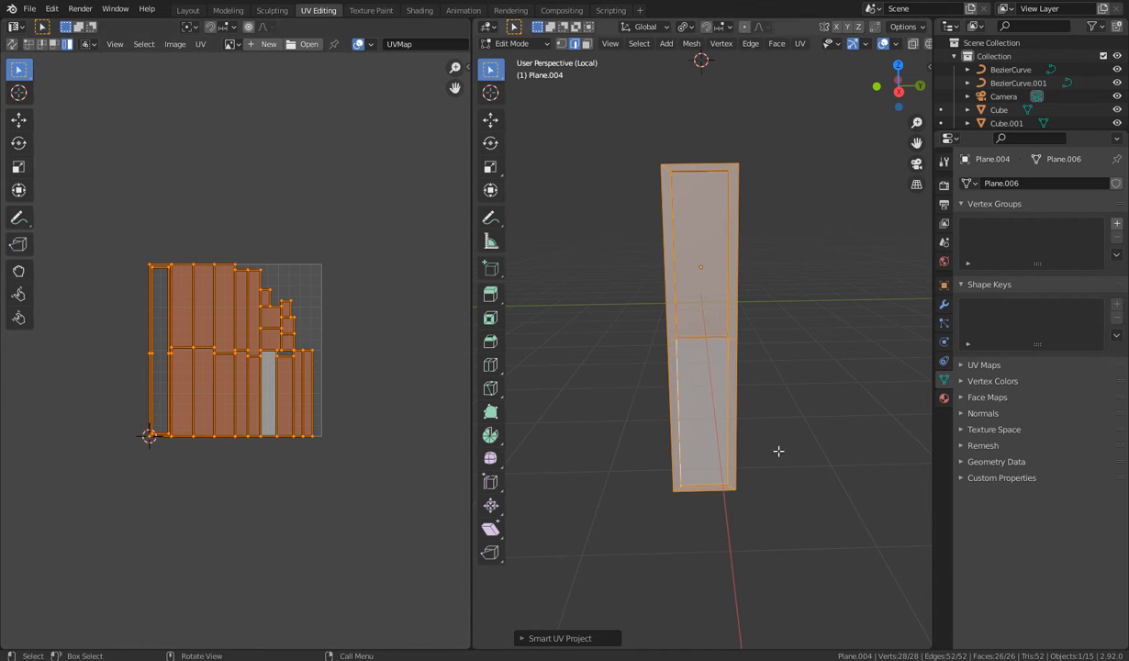
Create a new material for the post in the Shading workspace and enlarge the node editor around its nodes
left_click(419, 11)
left_click(630, 387)
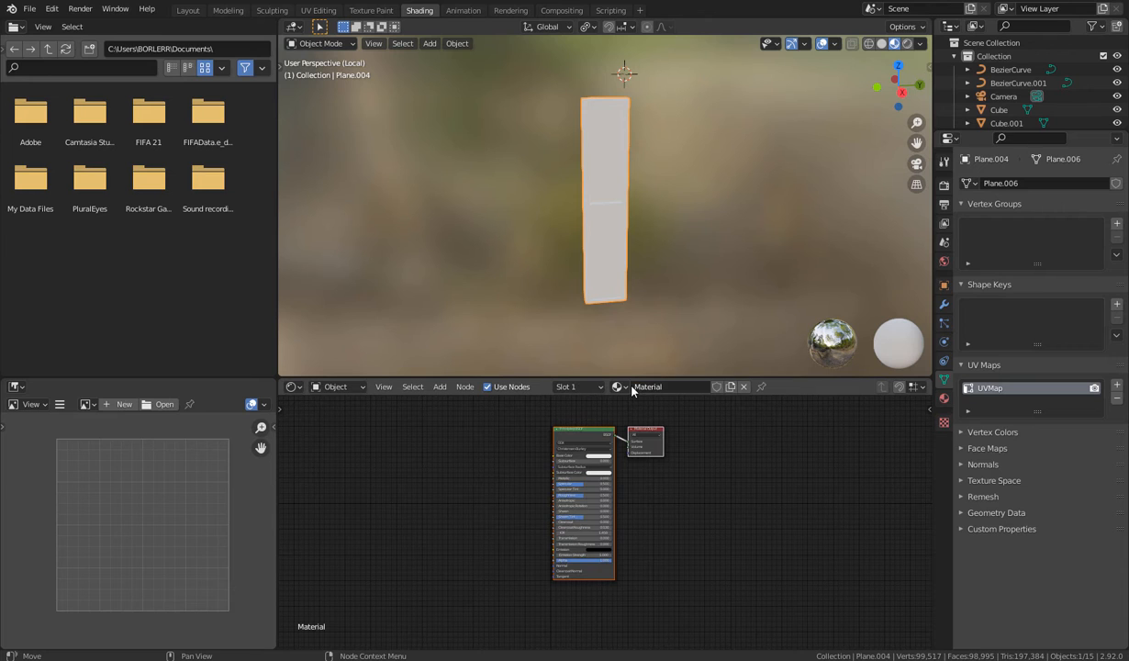
scroll(574, 478, "up", 3)
middle_click_drag(569, 478, 573, 544)
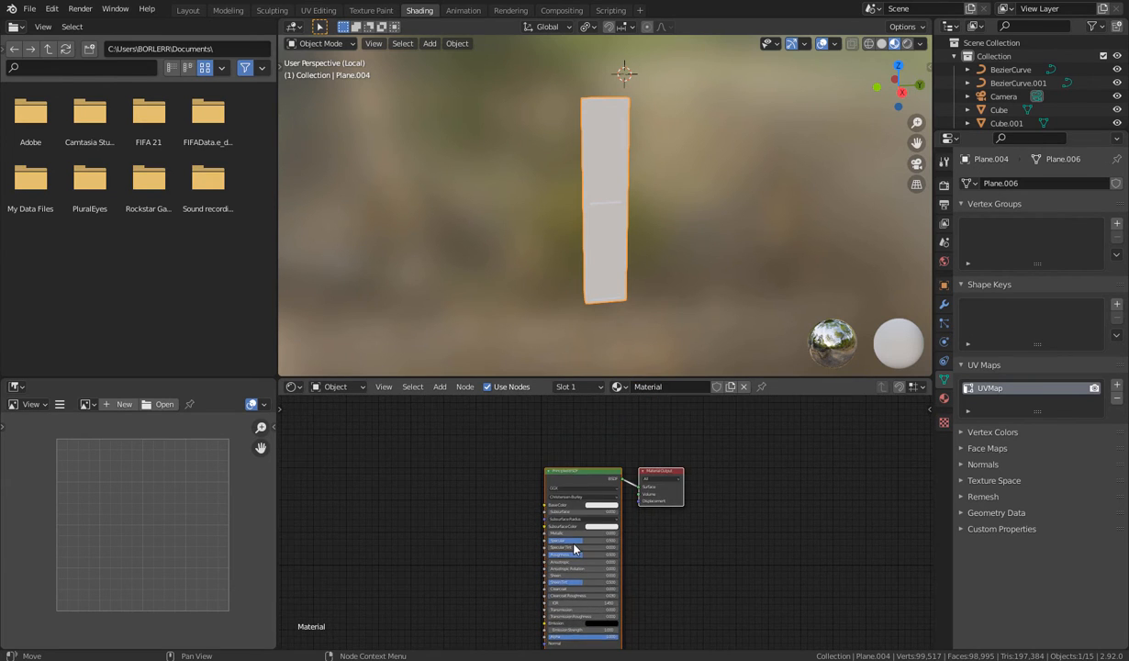
scroll(573, 548, "up", 2)
left_click_drag(528, 378, 541, 306)
scroll(589, 472, "up", 1)
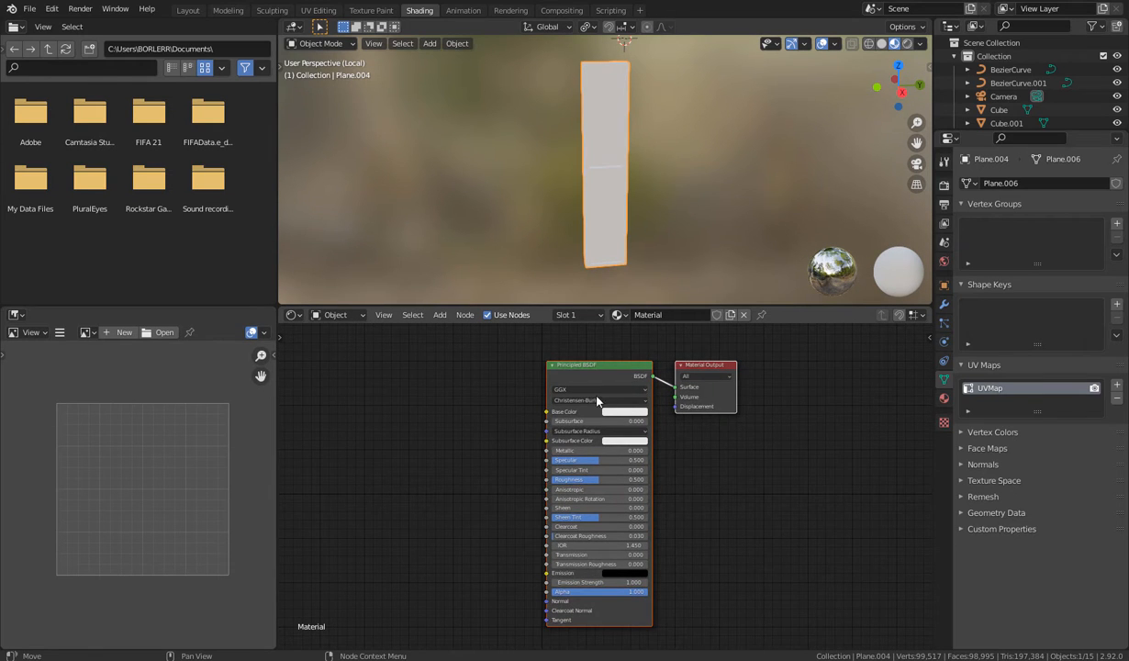
Tint the Base Color of the post's Principled BSDF light pink
left_click(612, 413)
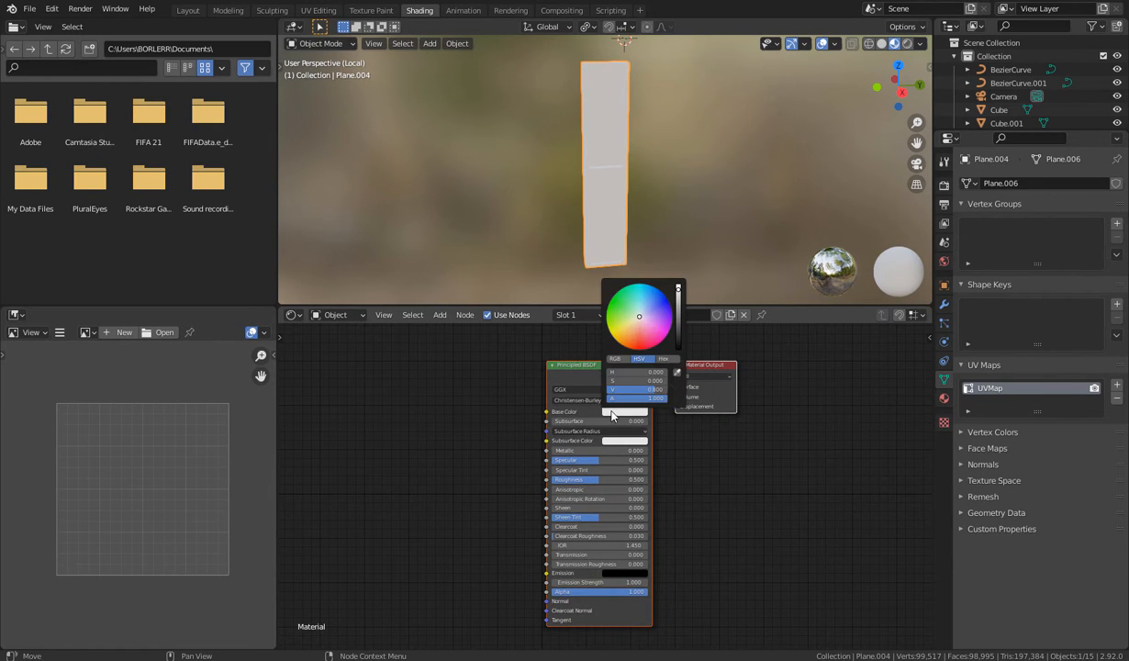
mouse_move(632, 315)
left_mouse_down()
mouse_move(616, 306)
mouse_move(661, 303)
mouse_move(658, 334)
mouse_move(631, 305)
mouse_move(644, 315)
left_mouse_up()
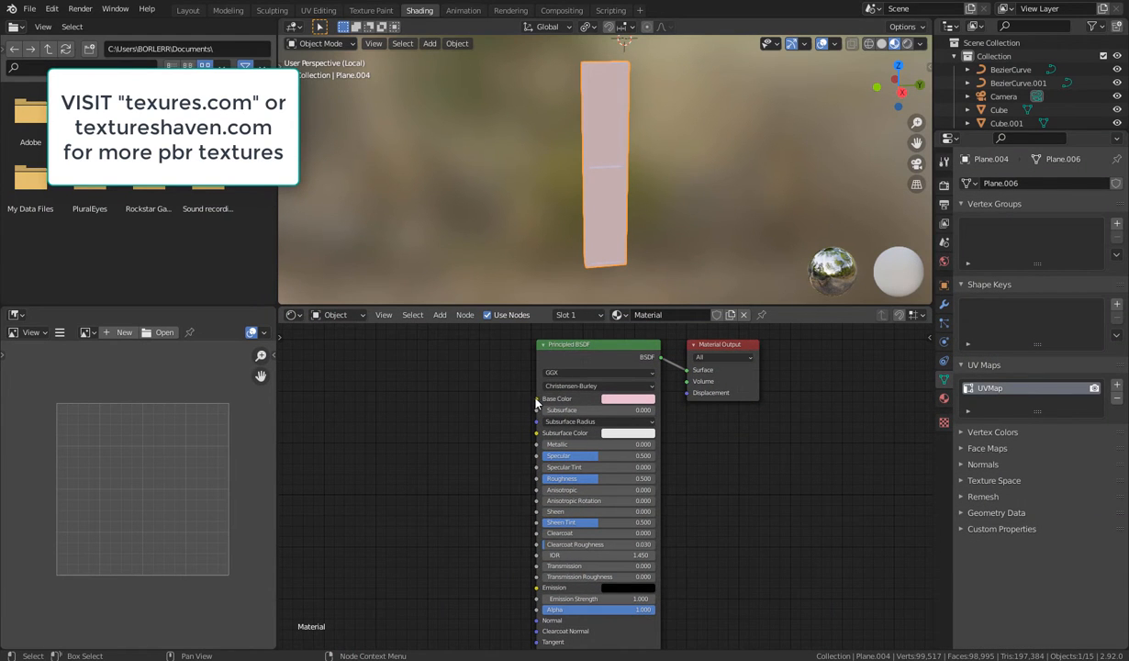
Add an Image Texture node beside the Principled BSDF and connect its Color output to Base Color
middle_click_drag(467, 478, 488, 476)
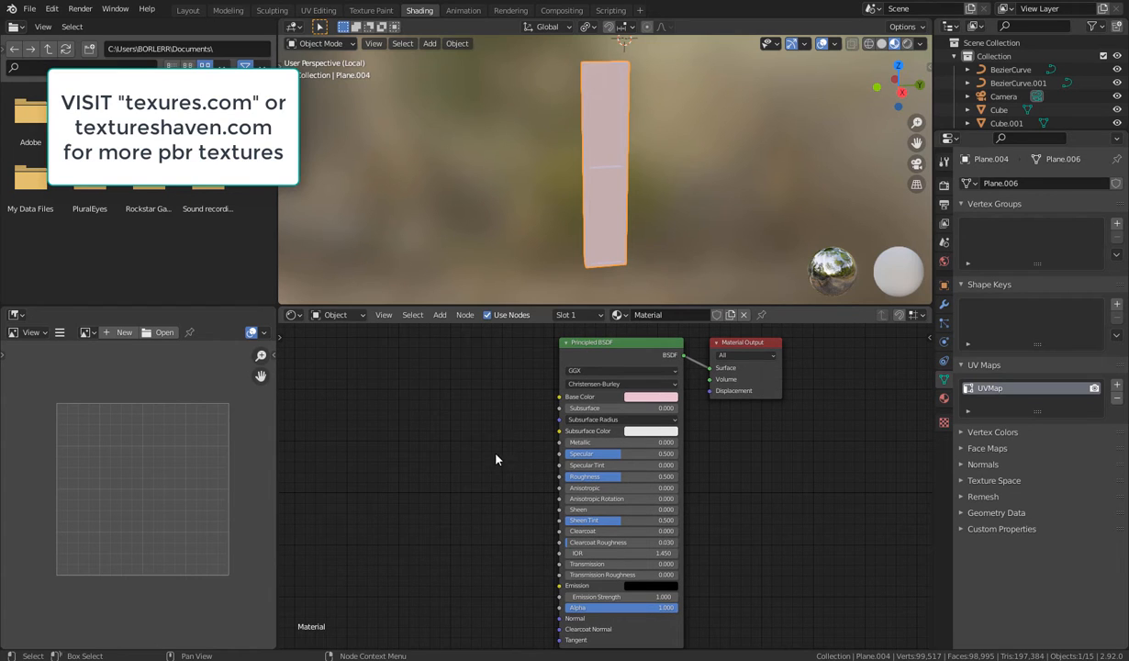
key("shift+a")
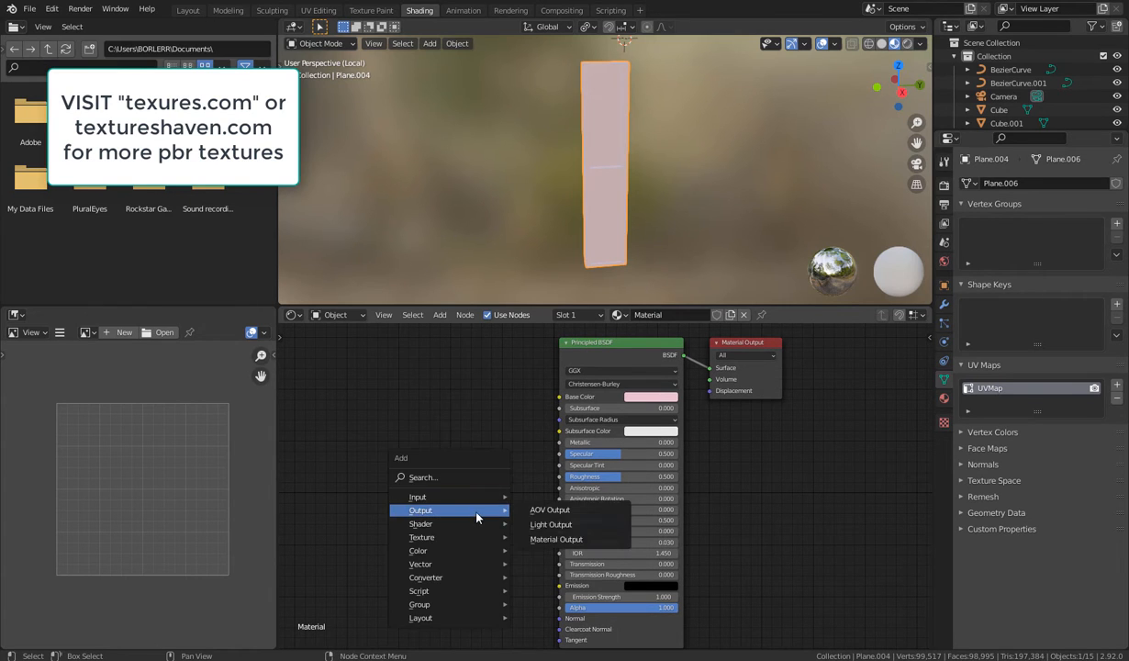
mouse_move(472, 542)
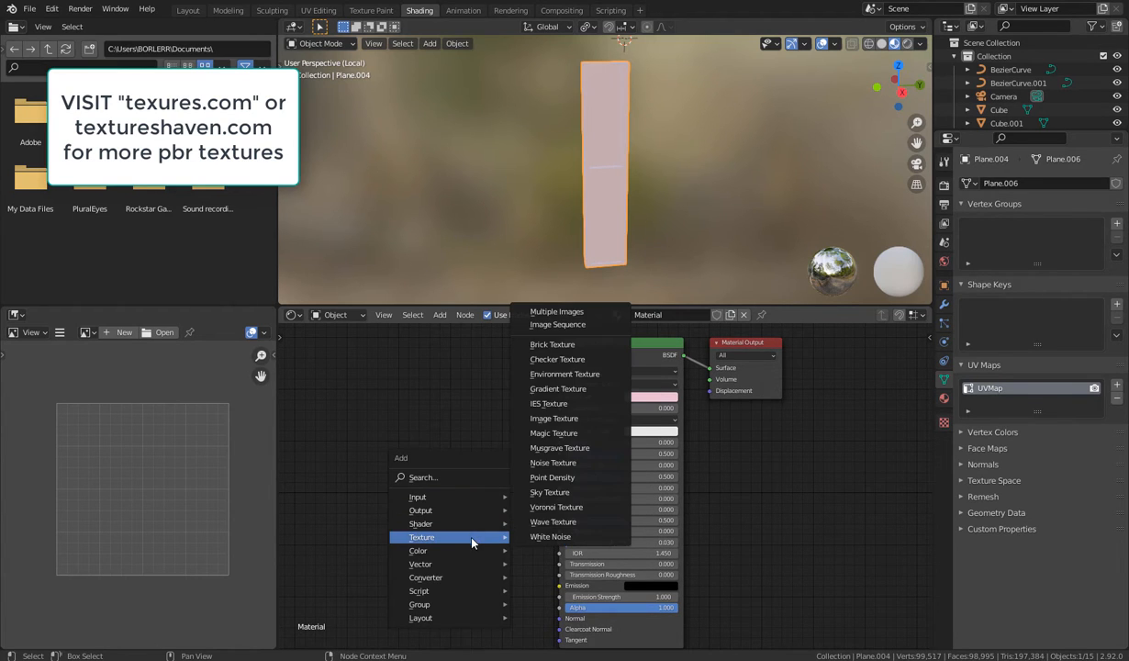
left_click(555, 418)
left_click(307, 369)
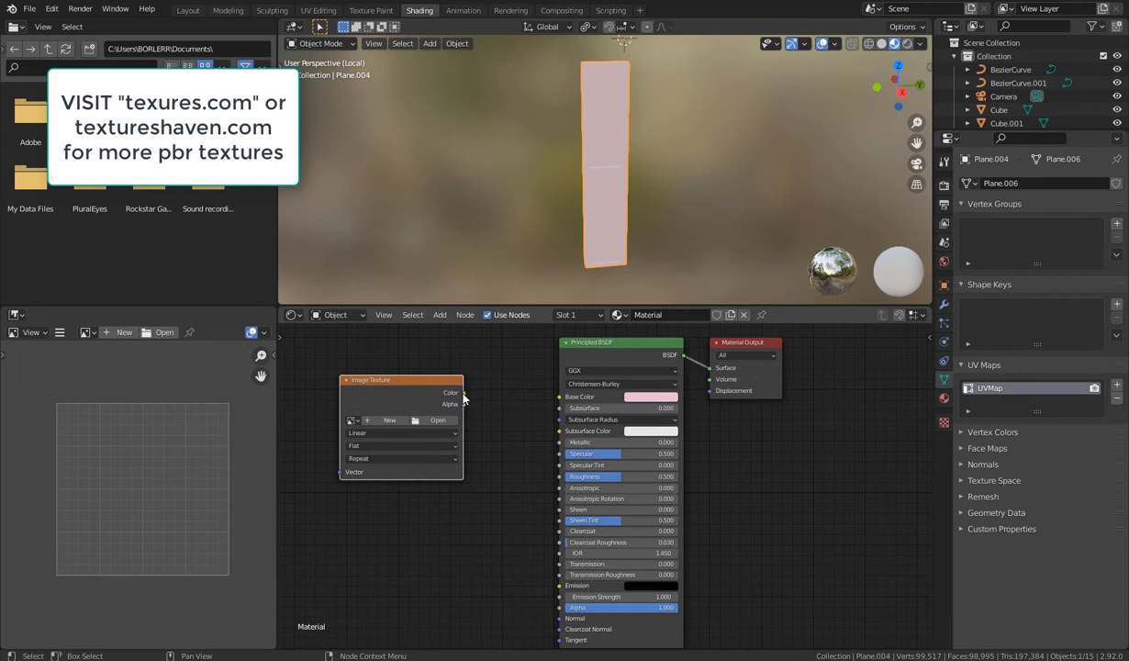
left_click_drag(464, 394, 558, 397)
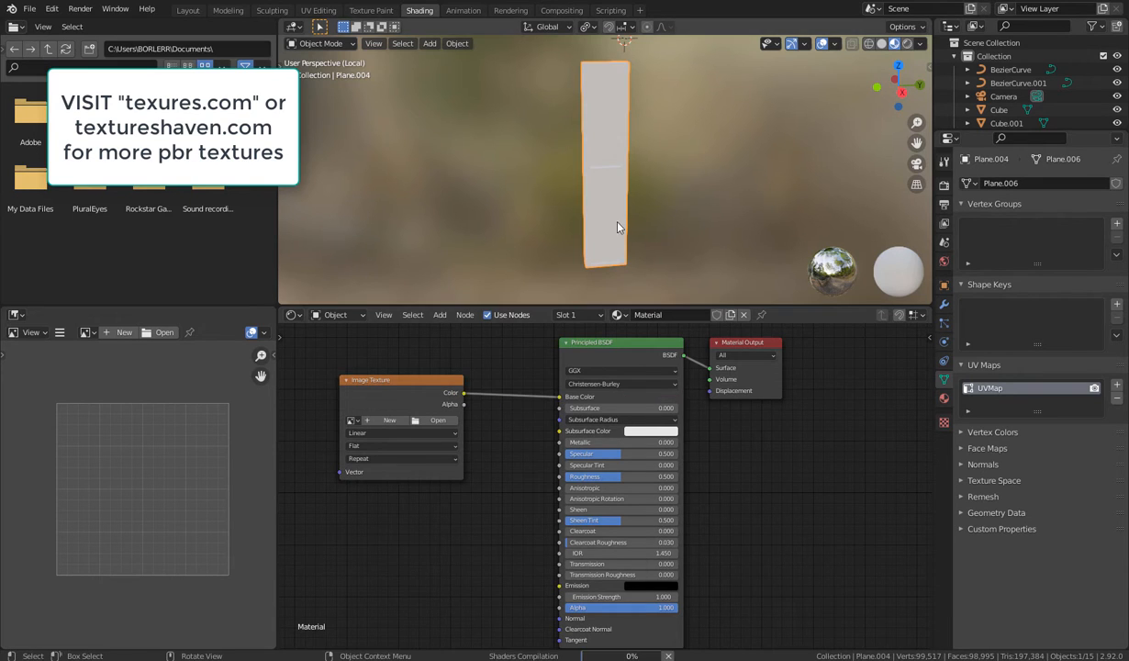
Load TexturesCom_Metal_Threadplate3_1K_albedo.tif from the textures library's metal plate folder into the Image Texture node
middle_click_drag(543, 278, 545, 232)
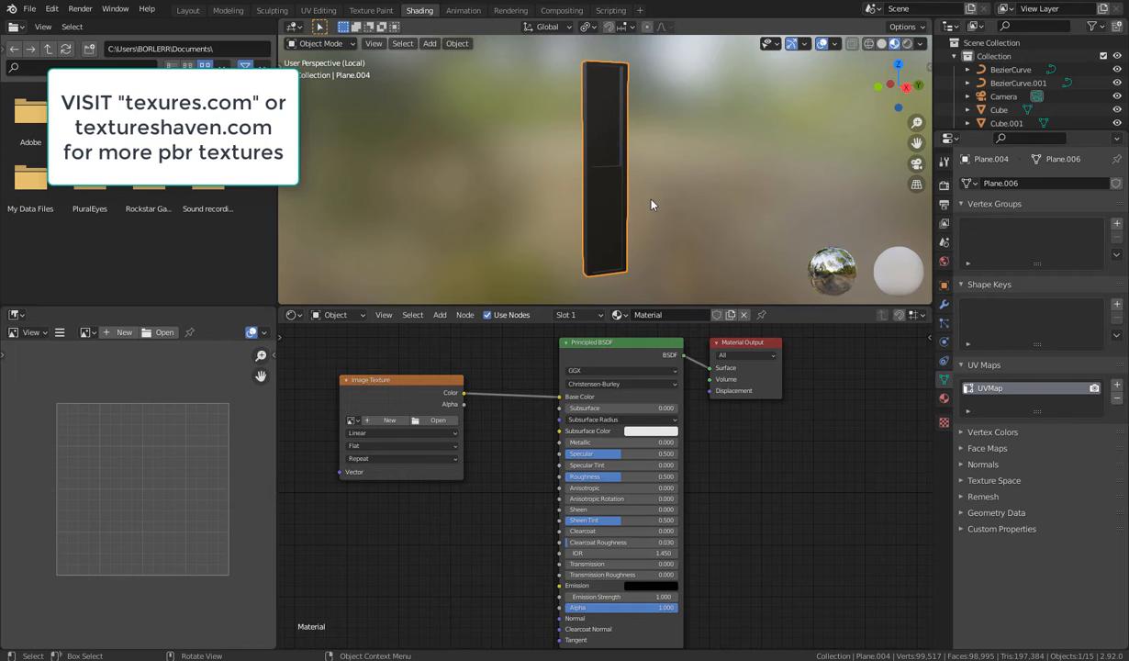
left_click(430, 420)
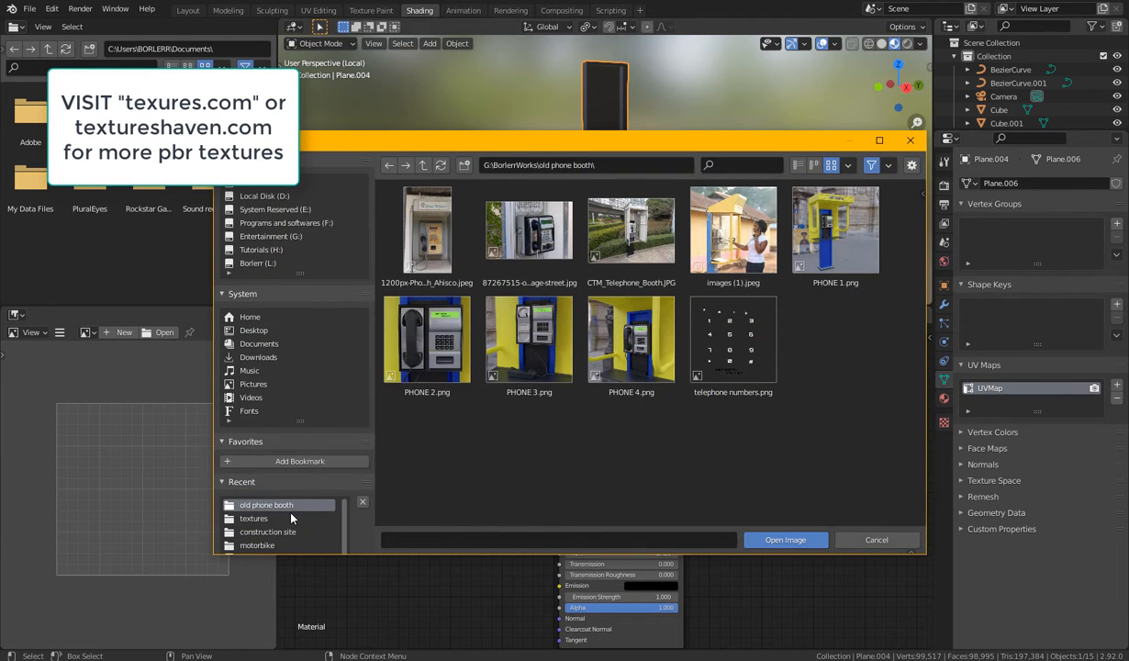
left_click(262, 520)
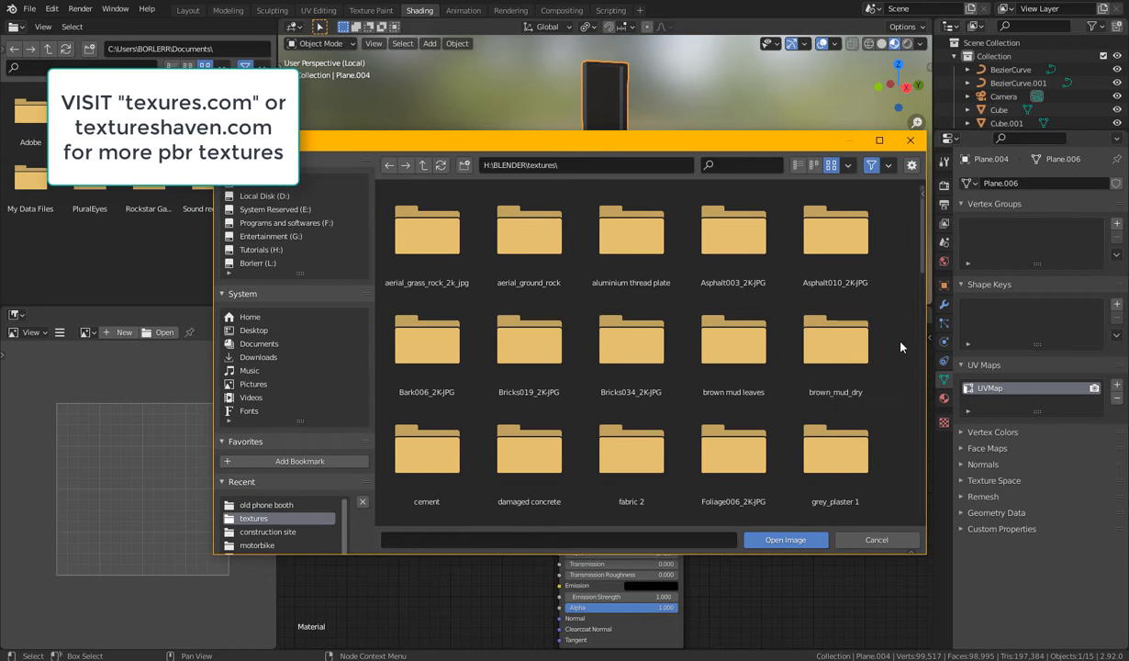
scroll(805, 374, "down", 2)
scroll(789, 378, "down", 2)
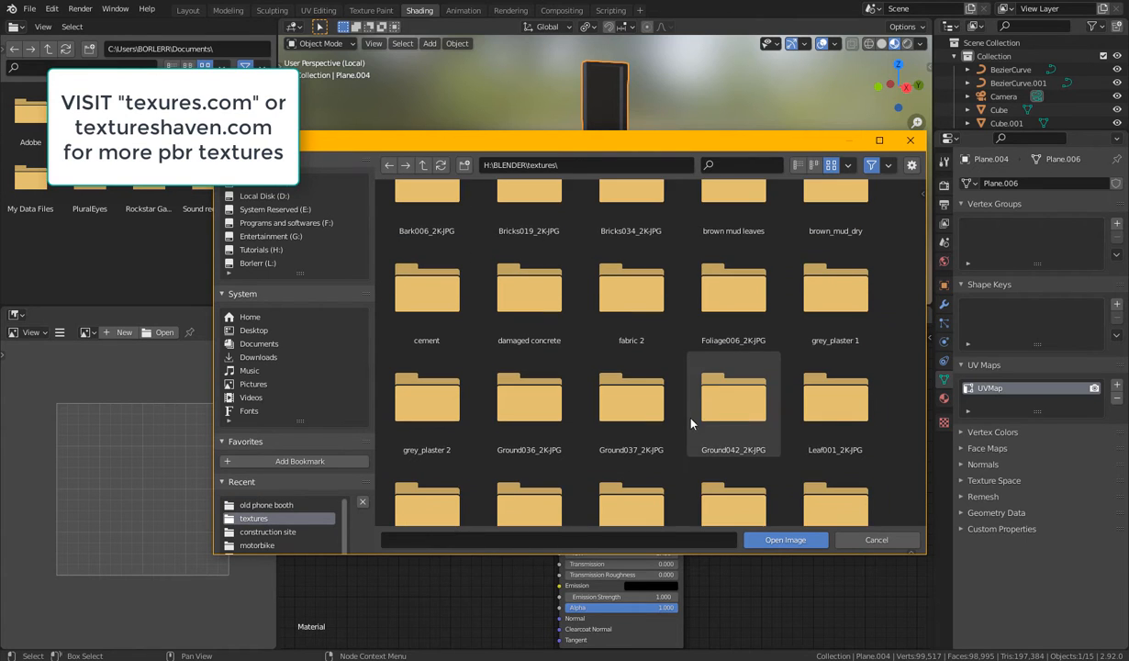
scroll(690, 423, "down", 2)
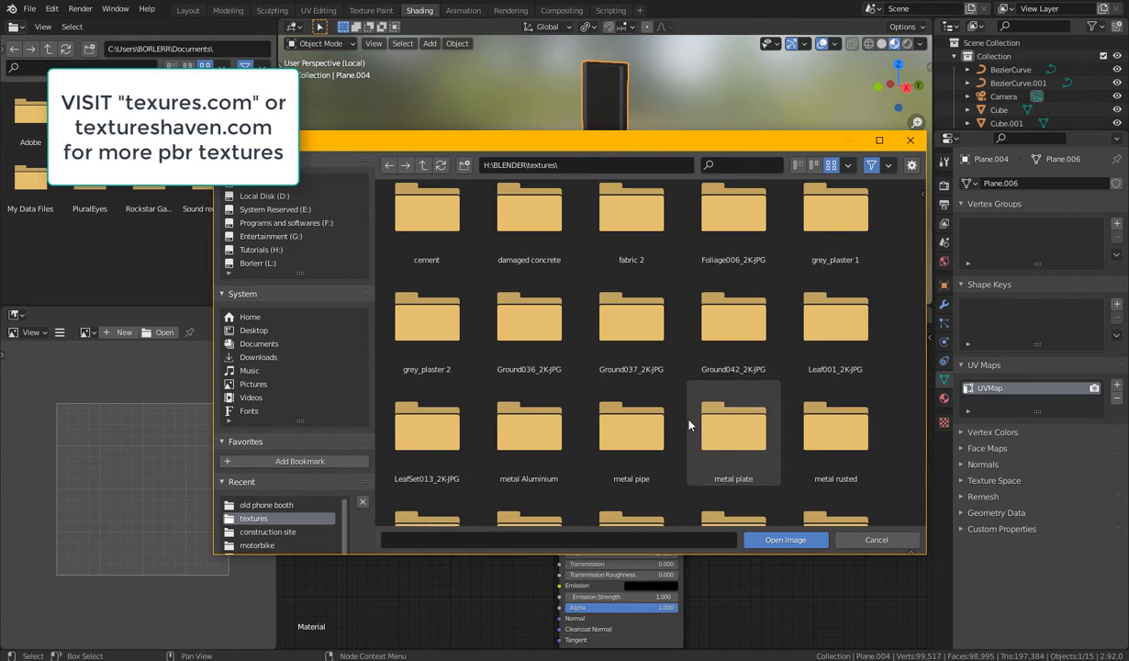
double_click(711, 460)
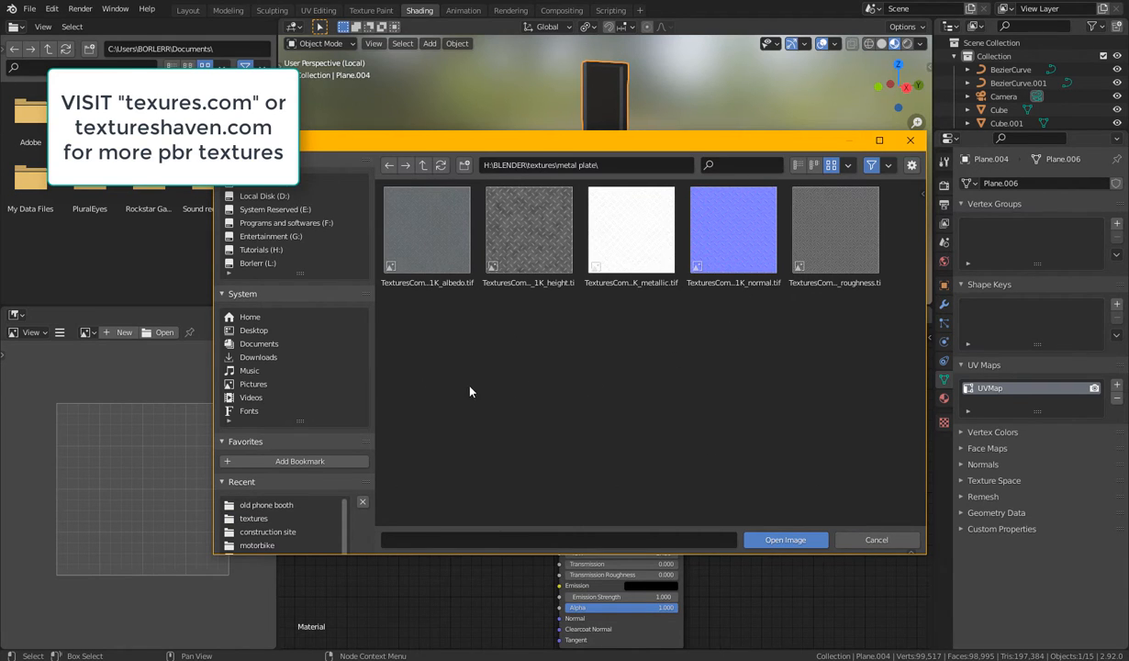
left_click_drag(481, 137, 545, 73)
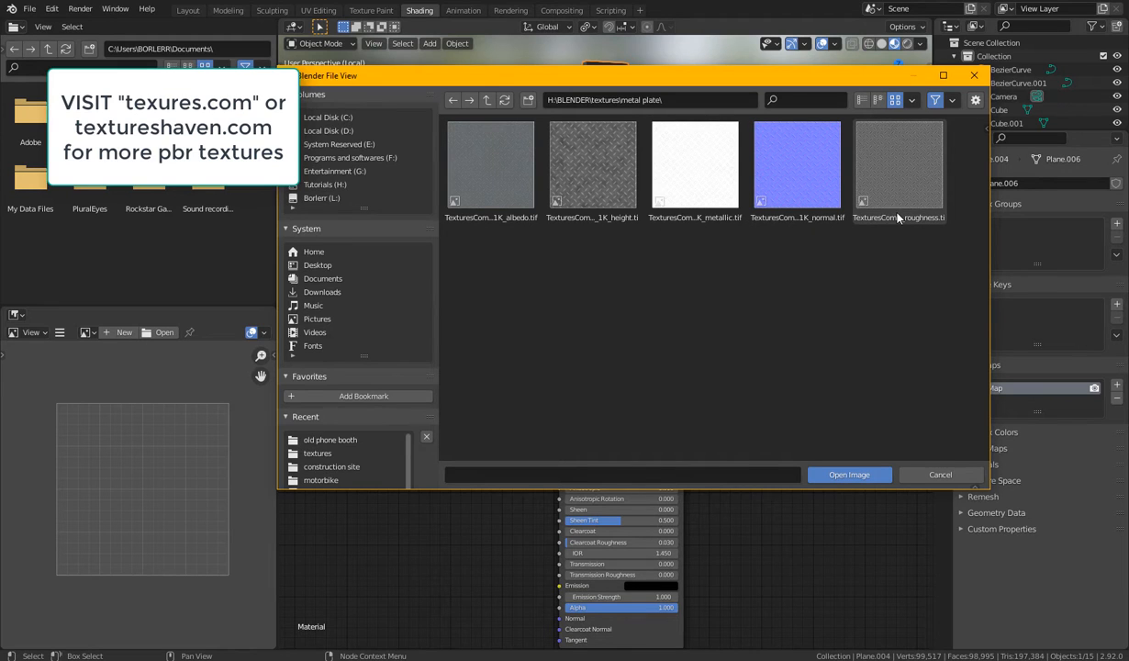
left_click(490, 177)
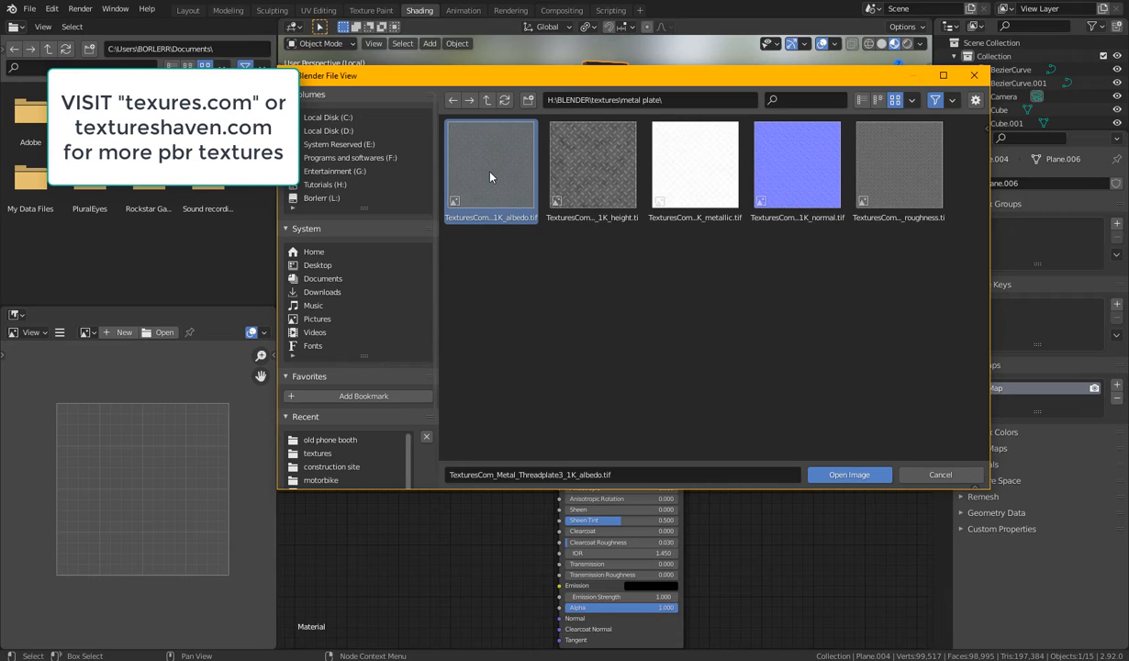
left_click(849, 476)
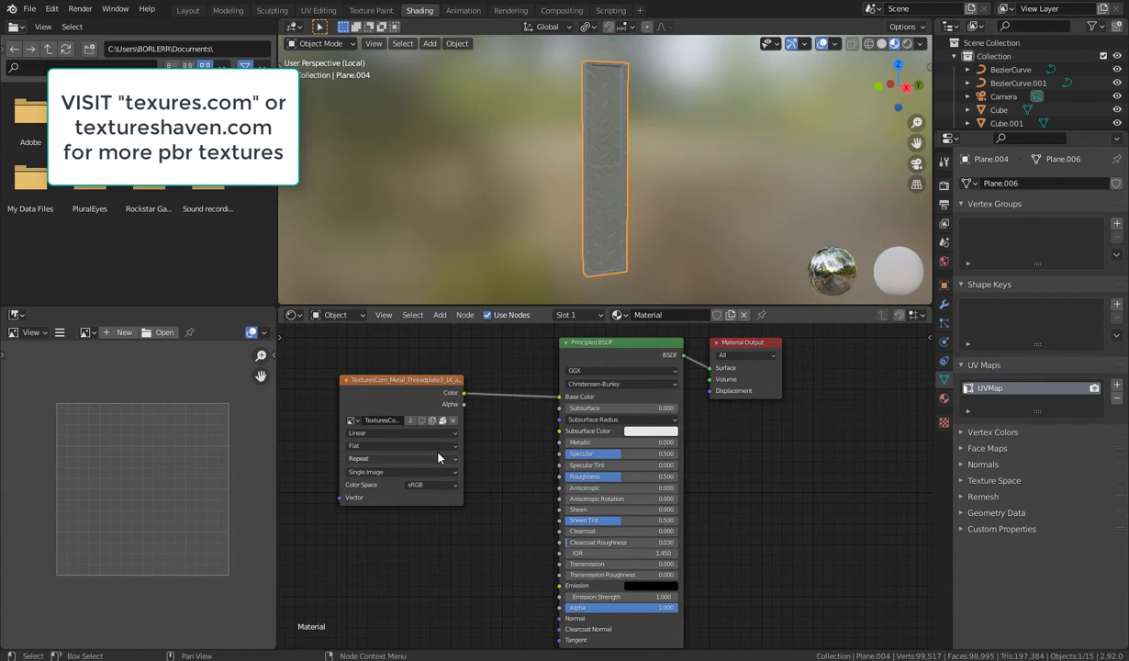
In the Layout workspace, split the 3D viewport into two side-by-side areas and divide one of them into two stacked areas
scroll(550, 205, "up", 6)
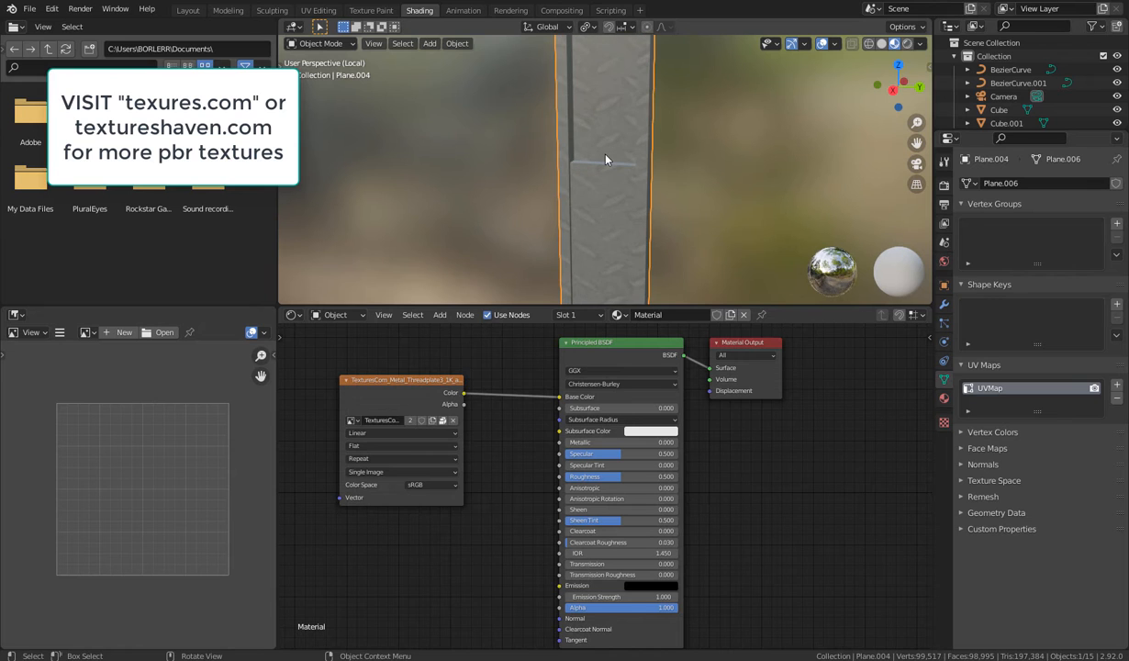
middle_click_drag(605, 162, 700, 202)
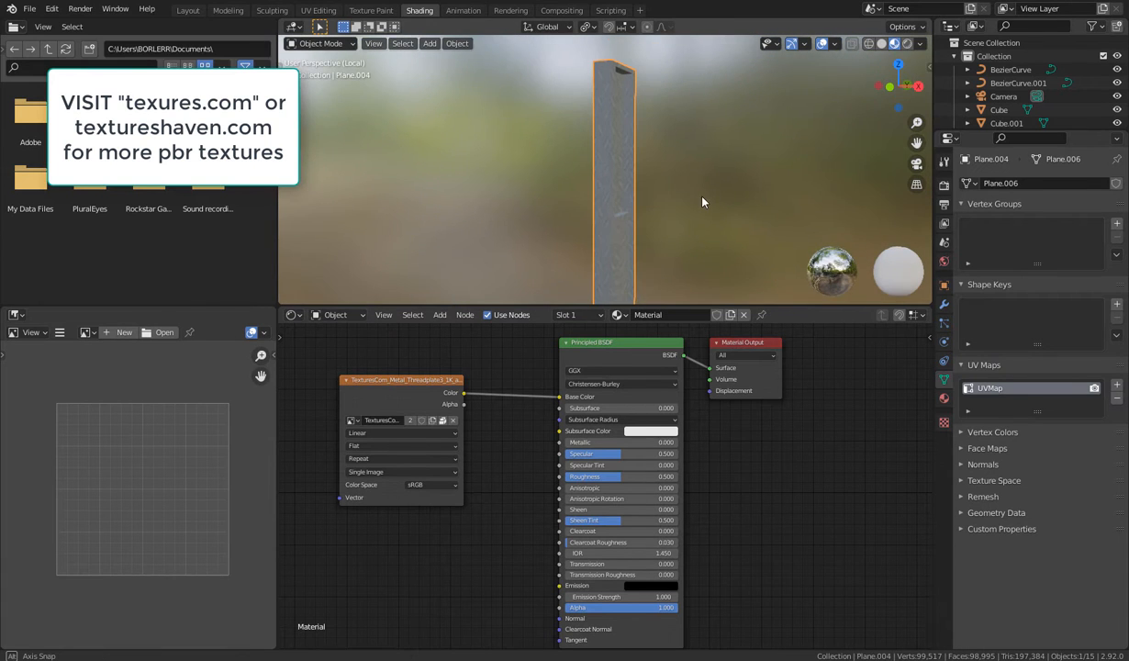
mouse_move(605, 221)
middle_mouse_down()
mouse_move(569, 209)
mouse_move(536, 234)
mouse_move(606, 248)
mouse_move(642, 227)
mouse_move(610, 232)
middle_mouse_up()
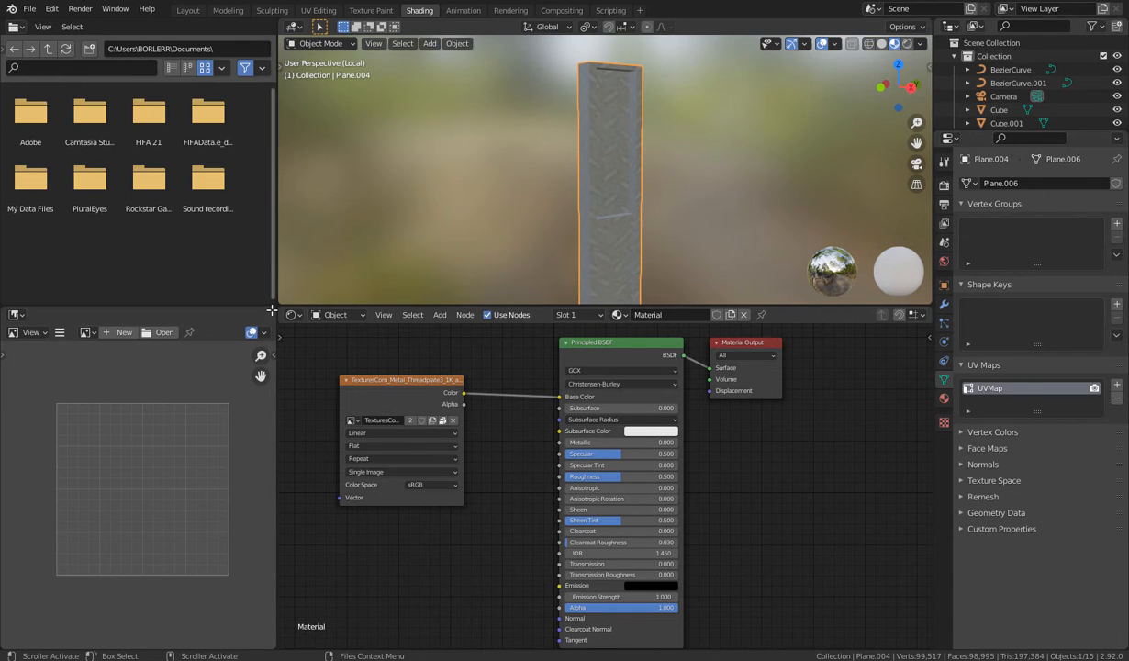
left_click(189, 10)
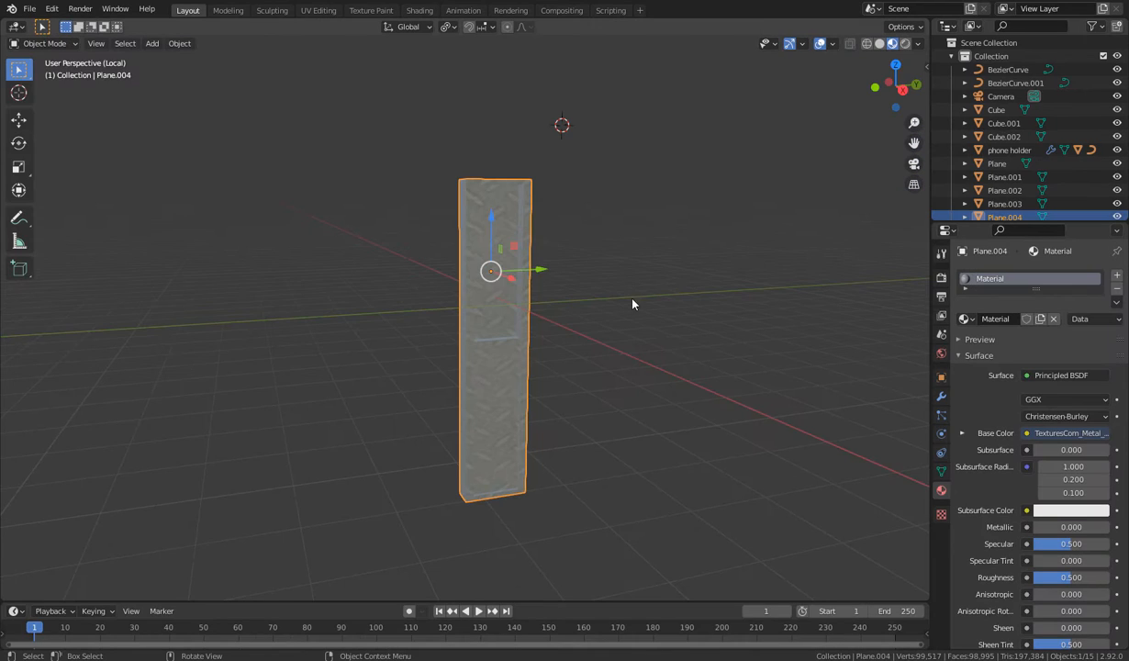
left_click_drag(929, 23, 523, 596)
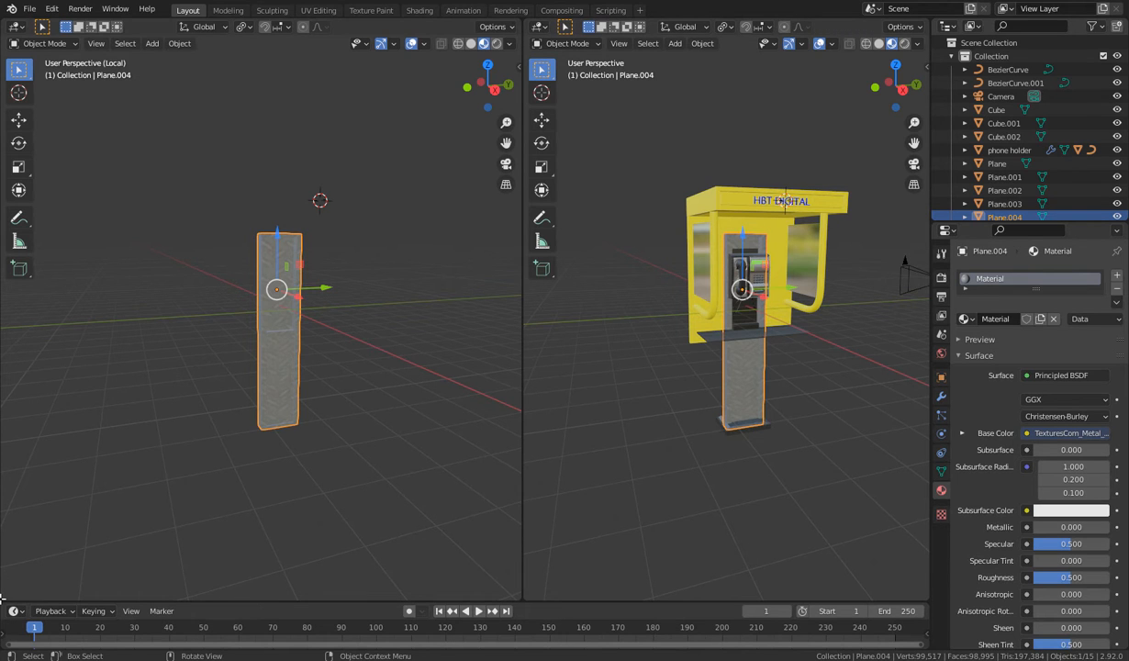
left_click_drag(2, 560, 5, 323)
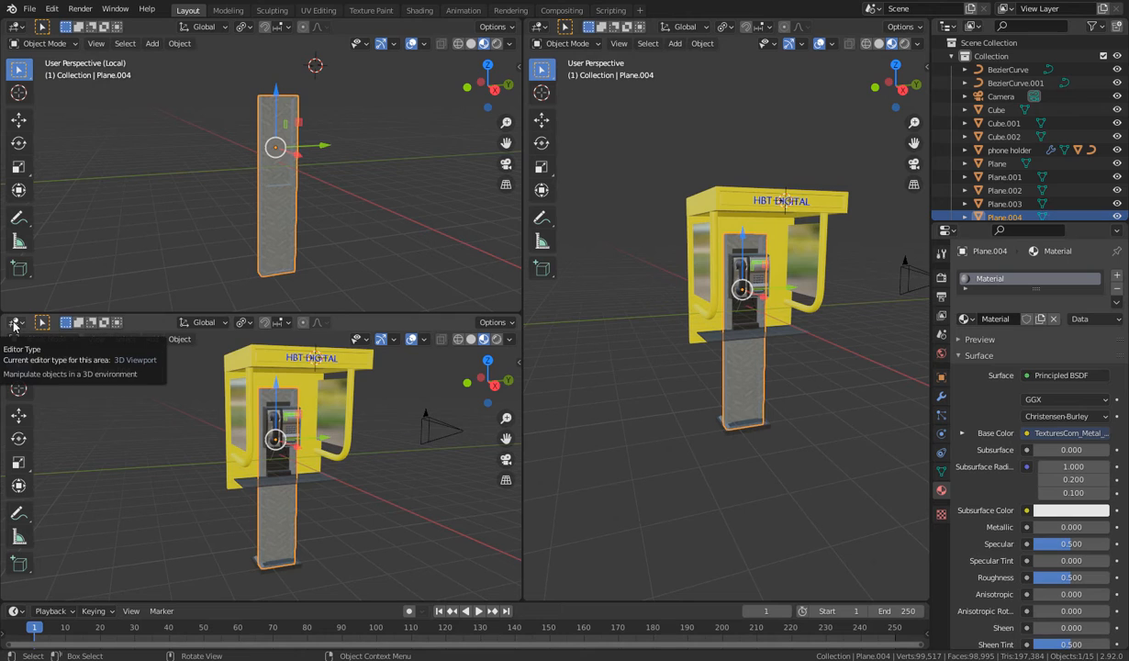
Change the lower stacked area to a Shader Editor and the upper one to a UV Editor
left_click(14, 323)
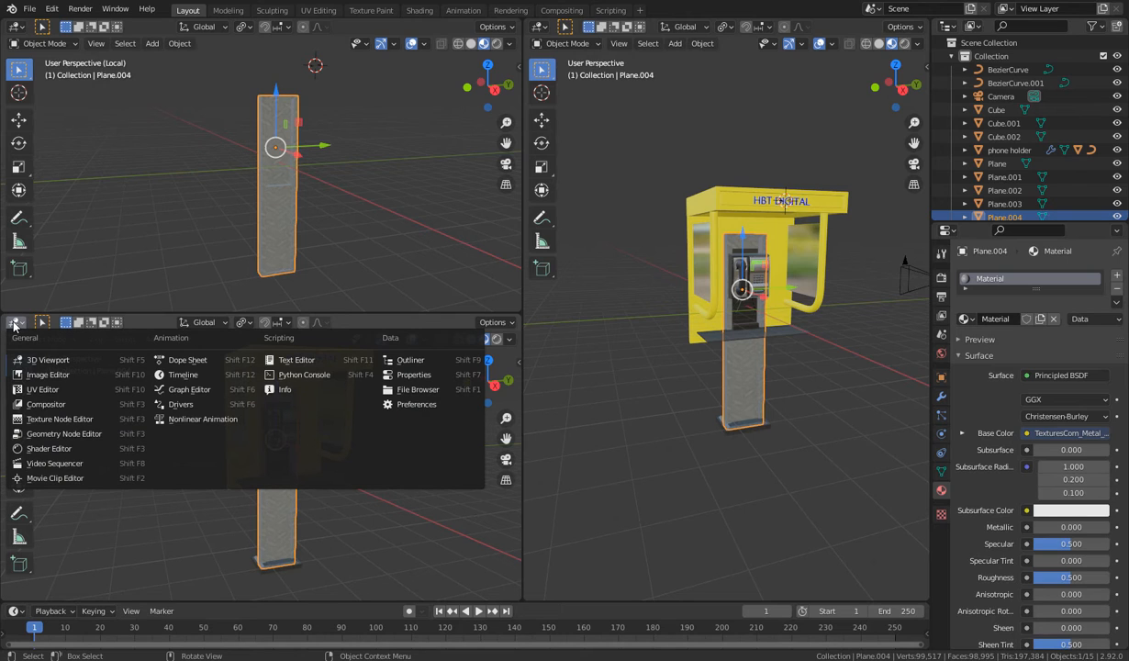
left_click(37, 391)
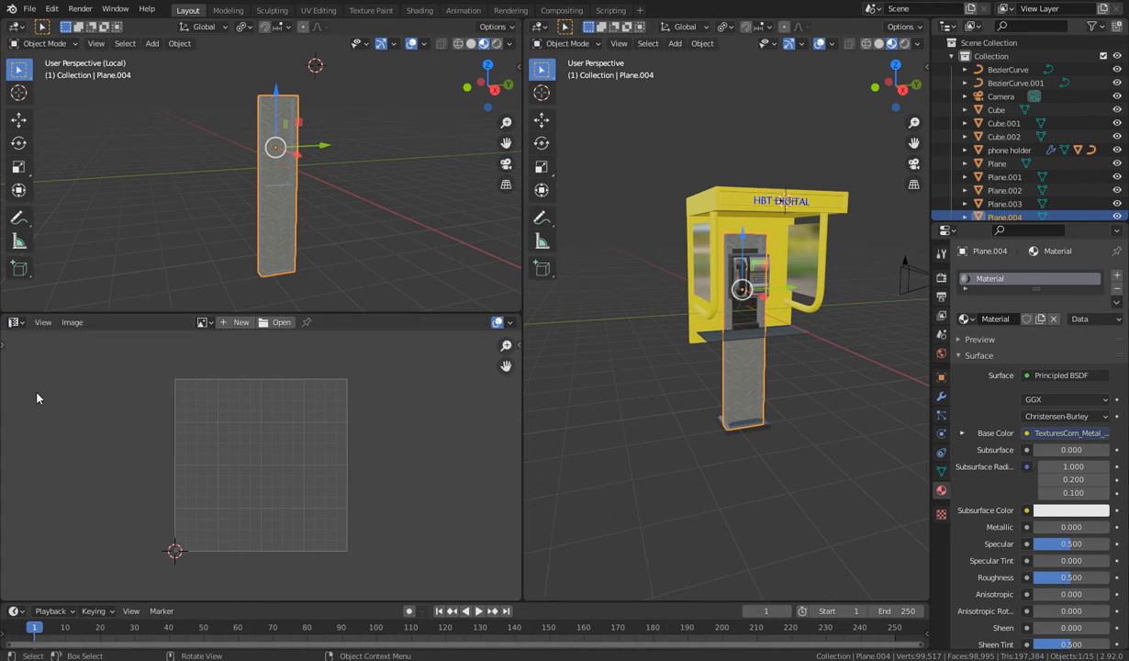
left_click(14, 323)
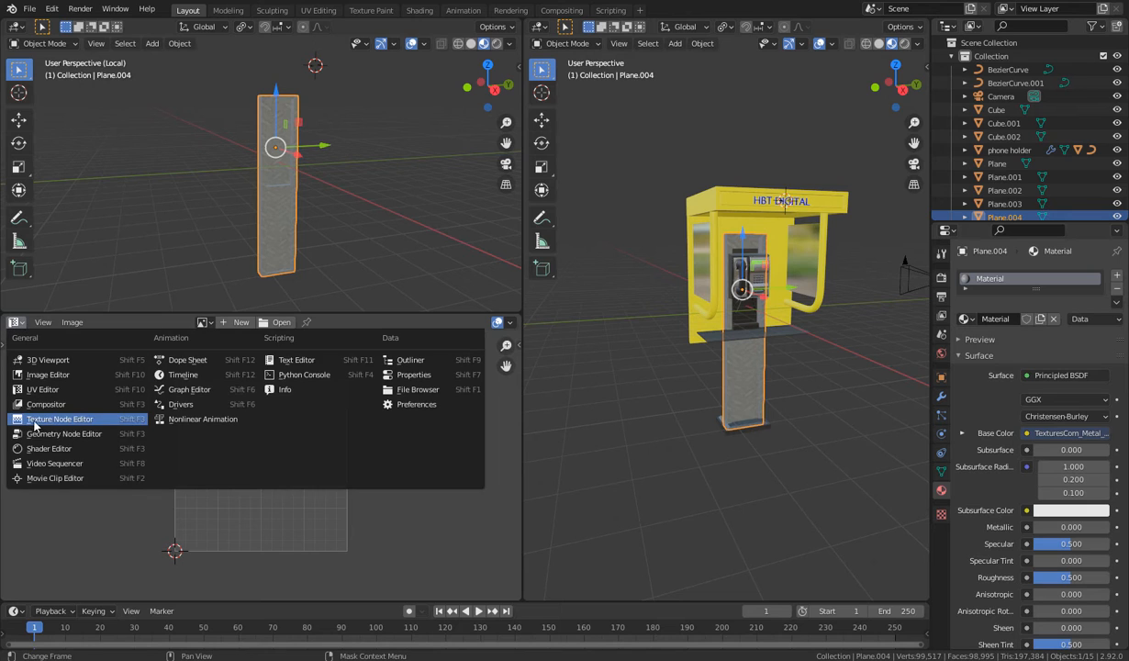
left_click(41, 433)
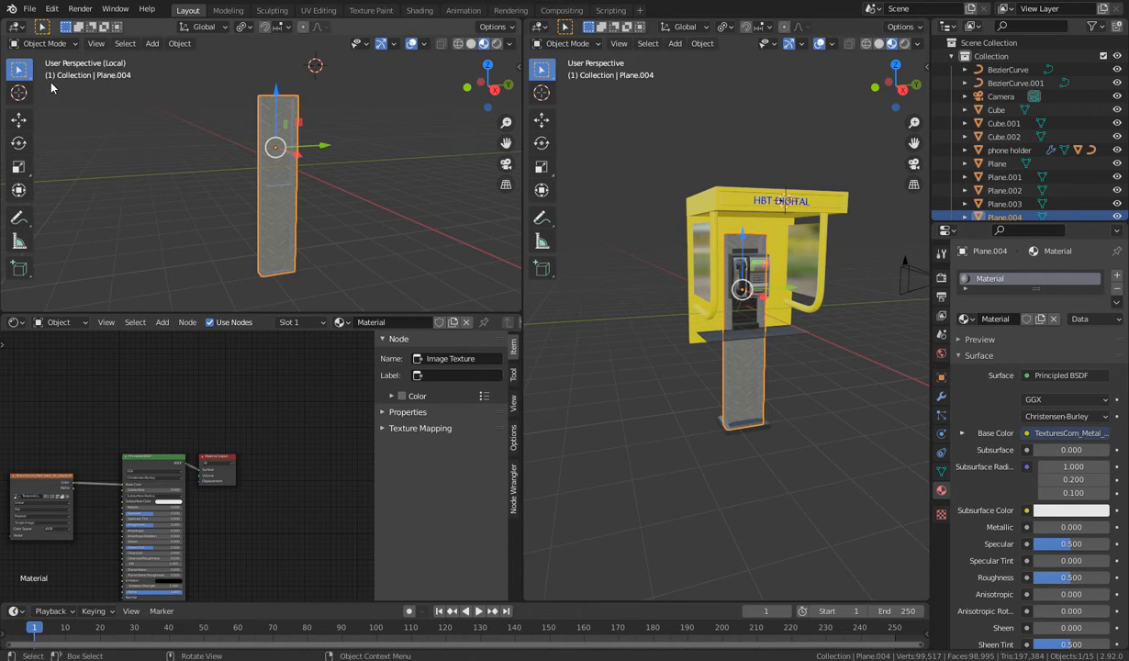
left_click(17, 26)
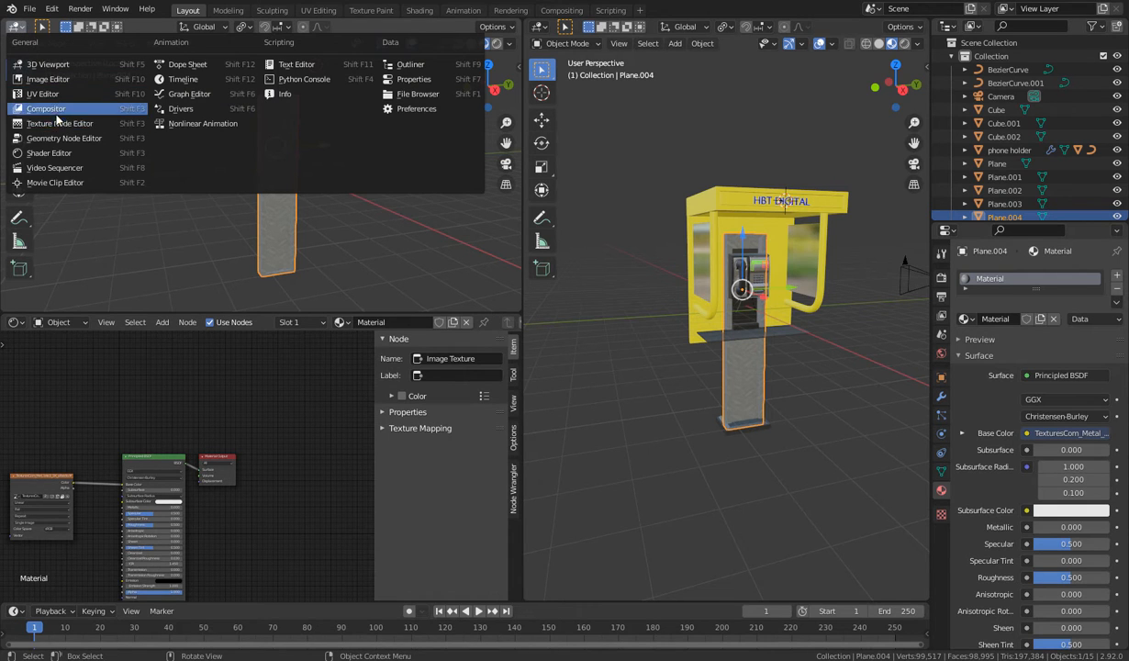
left_click(51, 94)
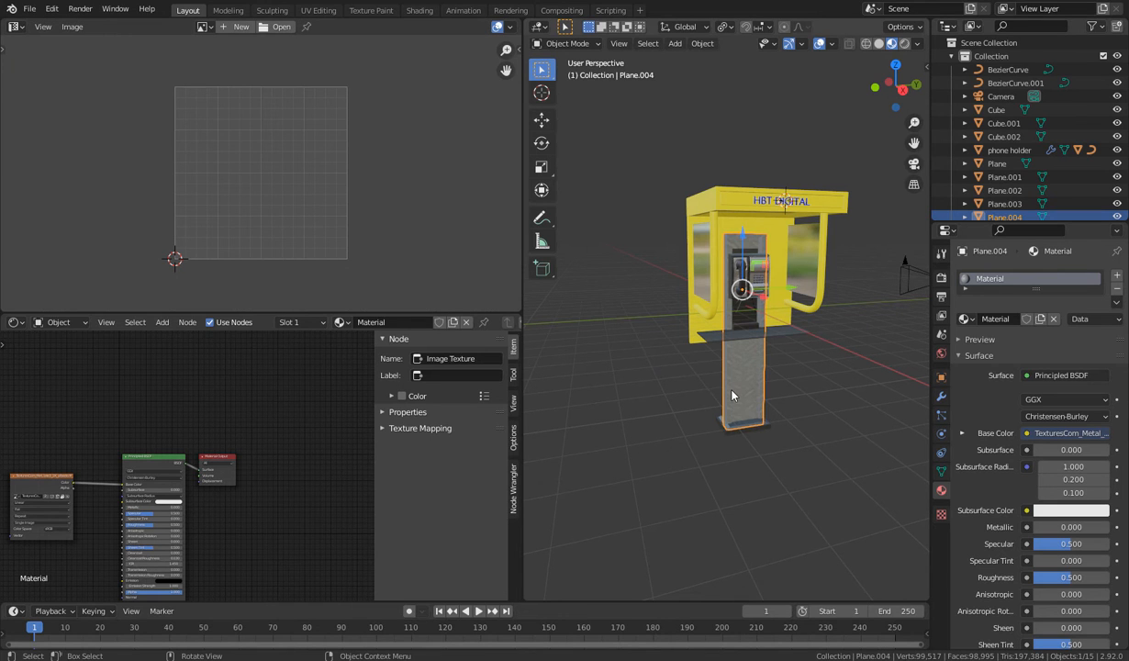
Isolate the post in the remaining 3D viewport and enter Edit Mode to show its UV layout over the texture
key("KP_Divide")
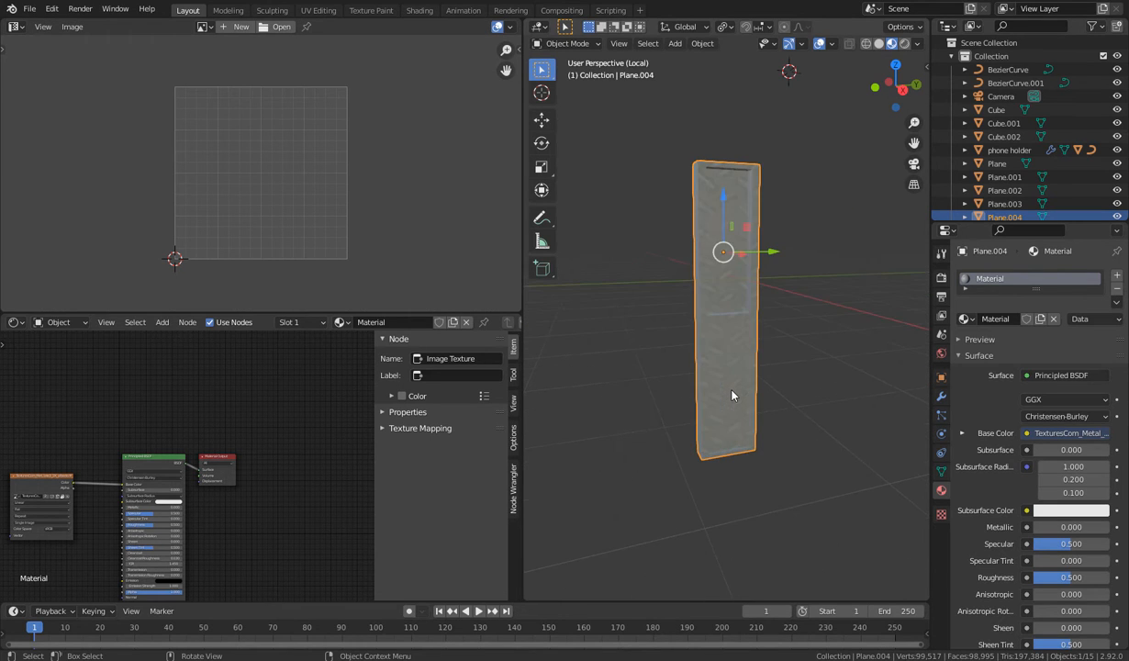
key("Tab")
scroll(294, 227, "down", 6)
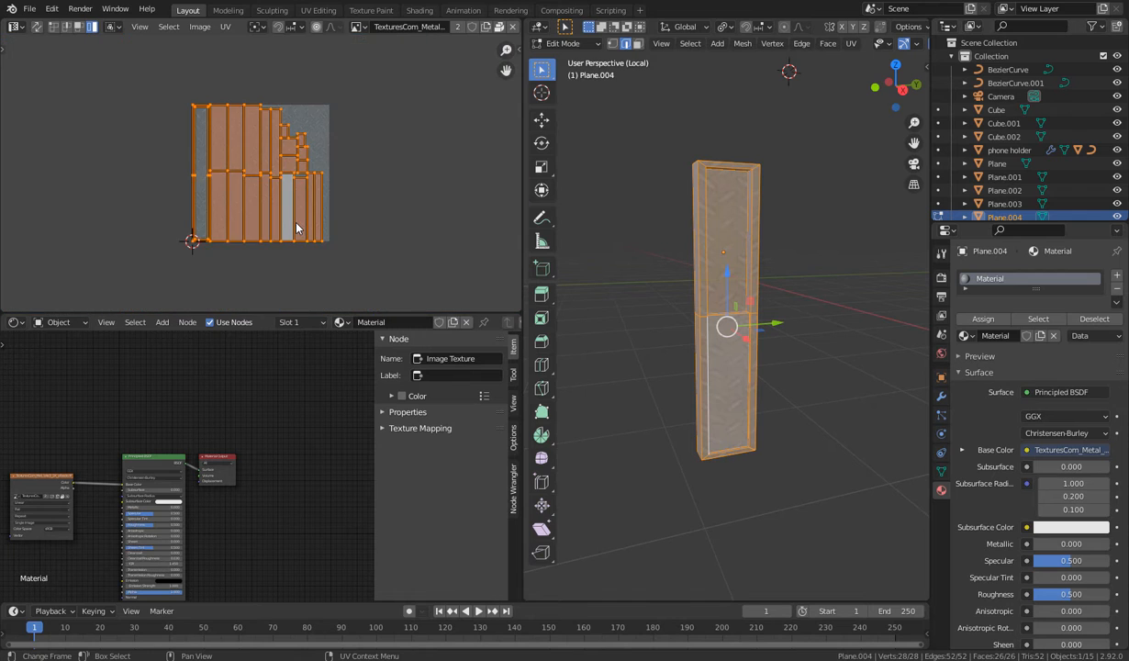
Scale all of the post's UV islands up by about 3.67 for a finer tread pattern and return to Object Mode
scroll(294, 227, "up", 4)
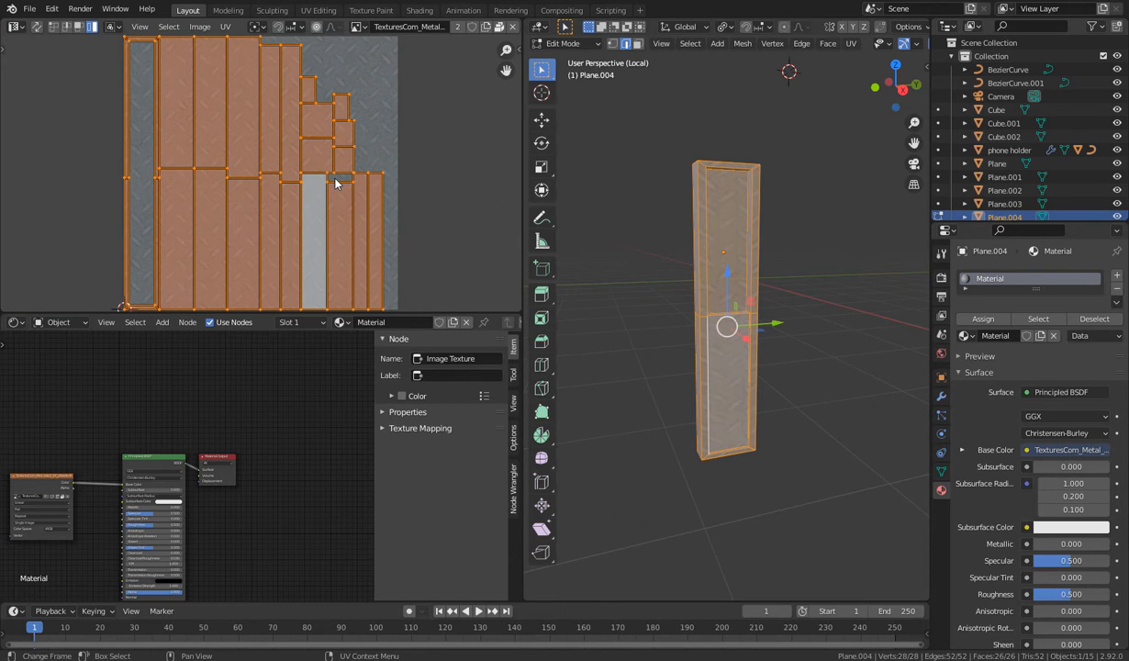
scroll(302, 186, "down", 1)
middle_click_drag(806, 310, 748, 321)
scroll(748, 321, "up", 4)
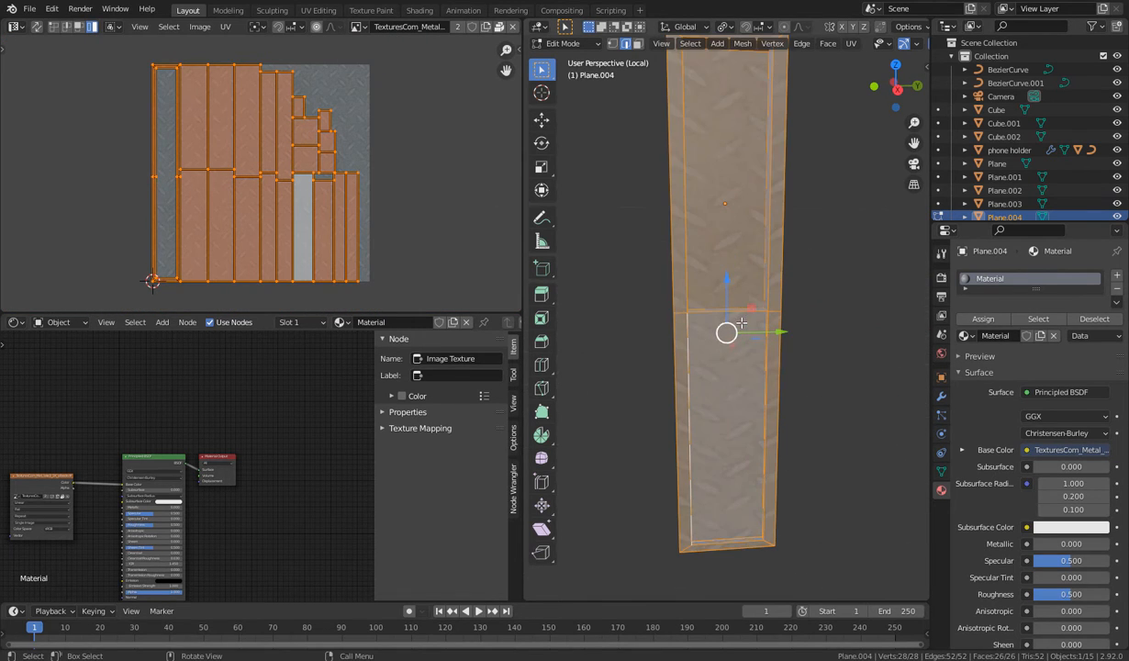
scroll(712, 205, "up", 1)
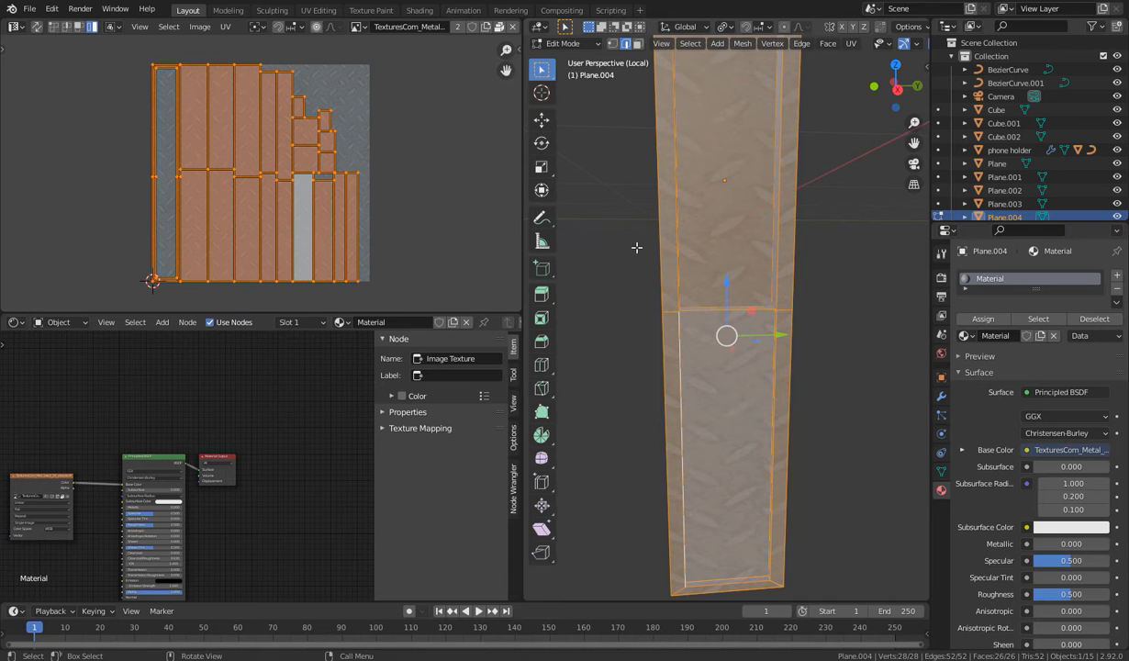
scroll(658, 262, "down", 1)
scroll(661, 266, "down", 1)
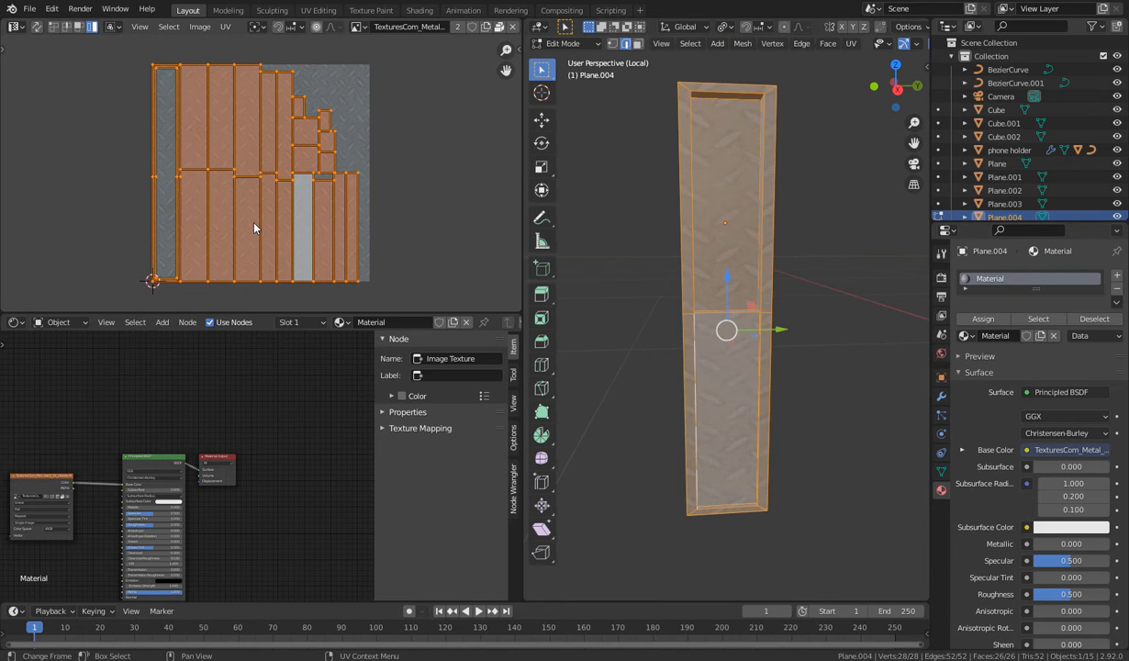
key("s")
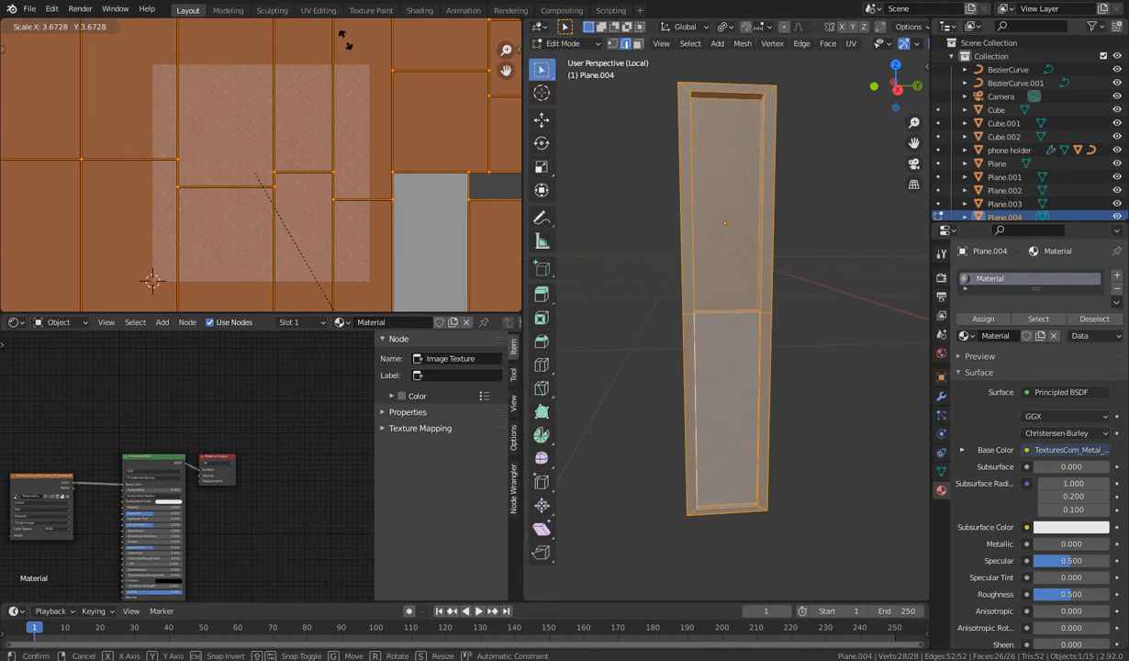
left_click(339, 35)
scroll(747, 251, "up", 2)
scroll(747, 252, "up", 2)
middle_click_drag(747, 252, 599, 368)
key("Tab")
Hide the Shader Editor's sidebar and move the Image Texture node up and farther away from the Principled BSDF
middle_click_drag(122, 429, 231, 389)
key("n")
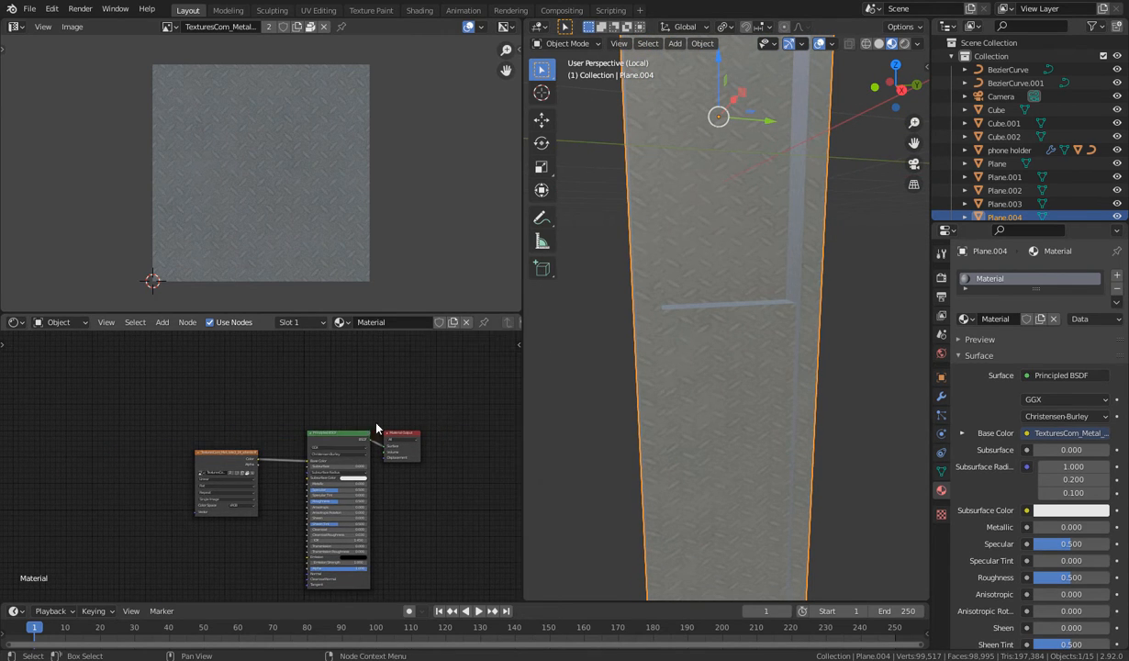
scroll(283, 418, "up", 2)
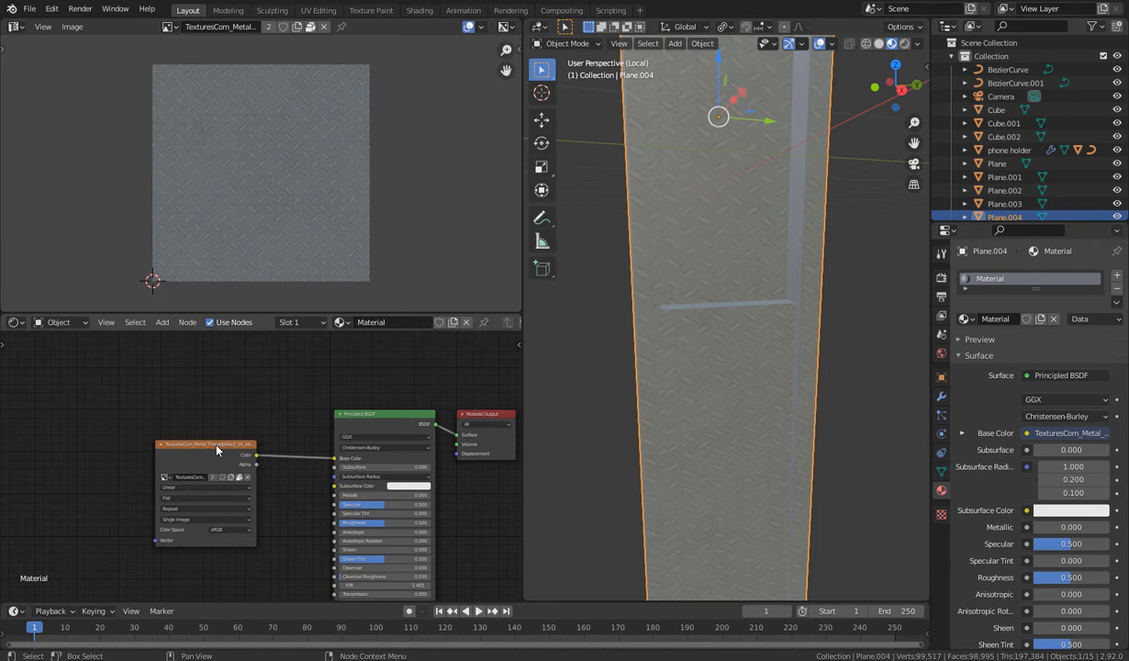
left_click_drag(212, 447, 176, 371)
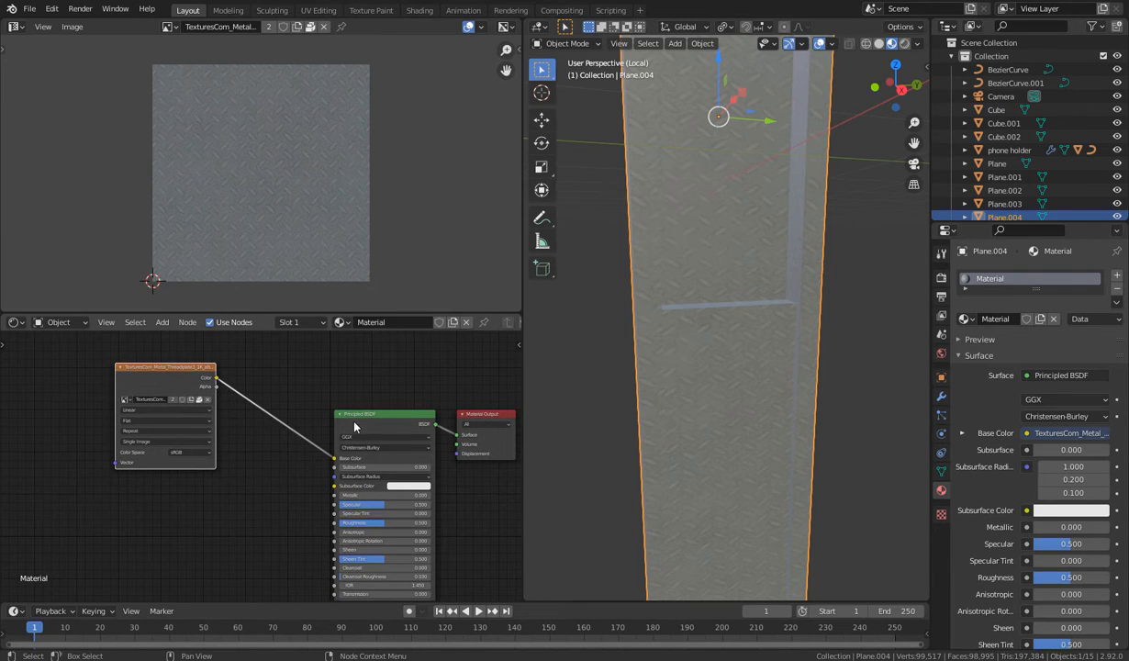
left_click(120, 367)
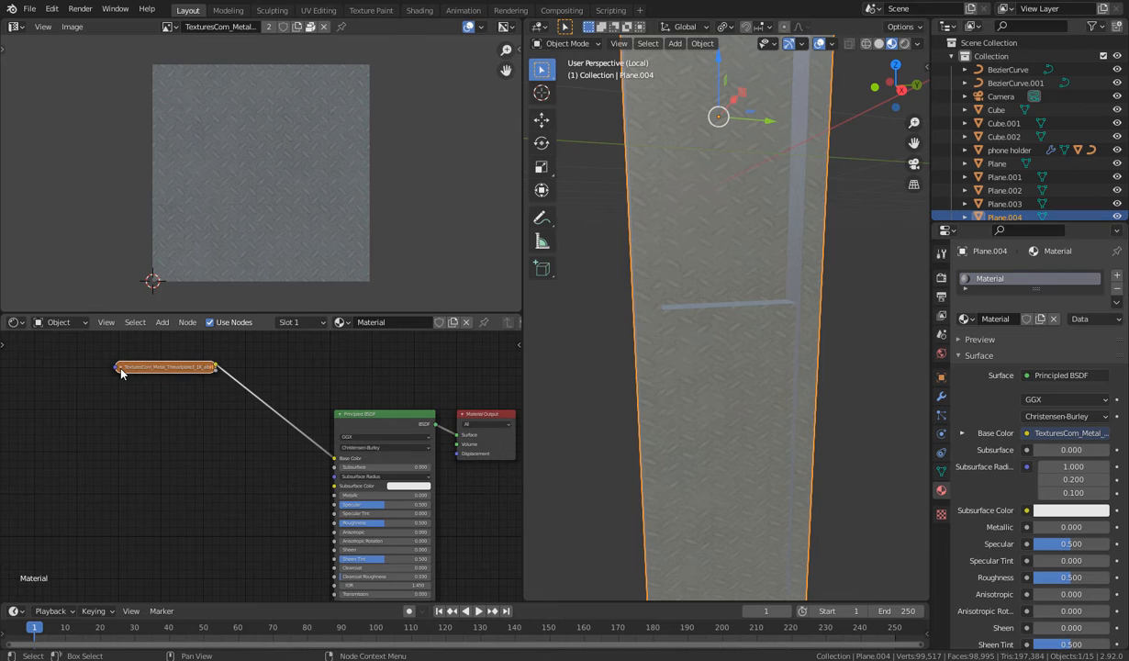
left_click(120, 368)
left_click_drag(135, 366, 123, 365)
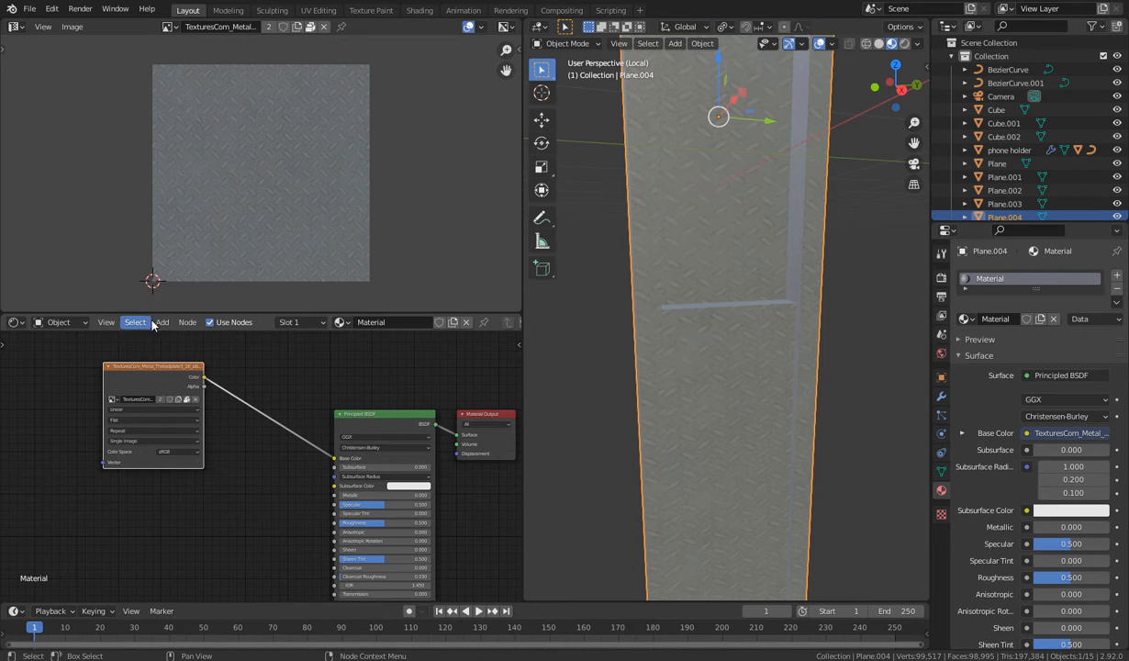
Enlarge the Shader Editor area upward and frame the whole Principled BSDF node with its inputs
left_click_drag(161, 312, 162, 173)
middle_click_drag(297, 353, 328, 277)
scroll(323, 276, "up", 1)
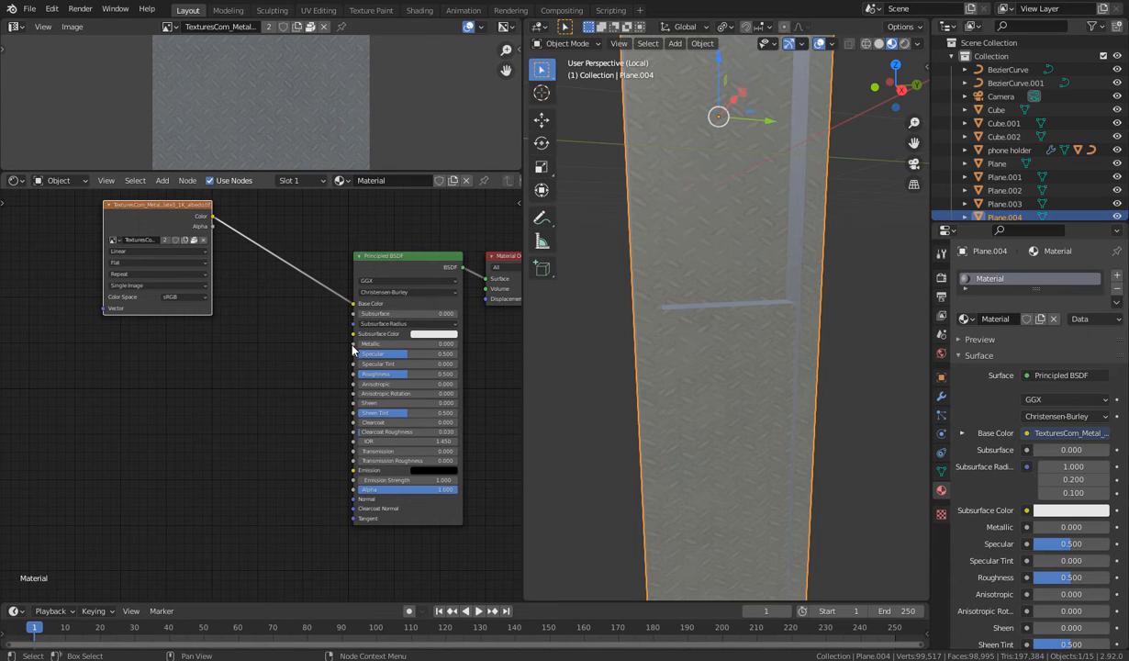
mouse_move(346, 660)
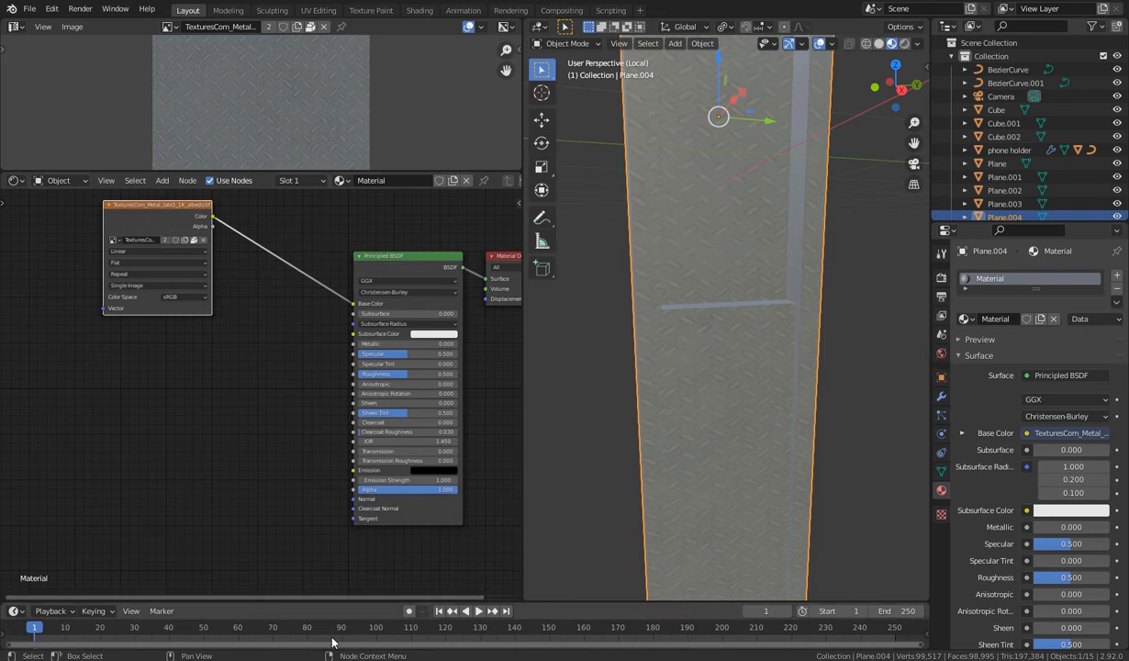
Bring the Threadplate3 metallic image from File Explorer's metal plate textures folder into the Shader Editor as an Image Texture node
mouse_move(344, 659)
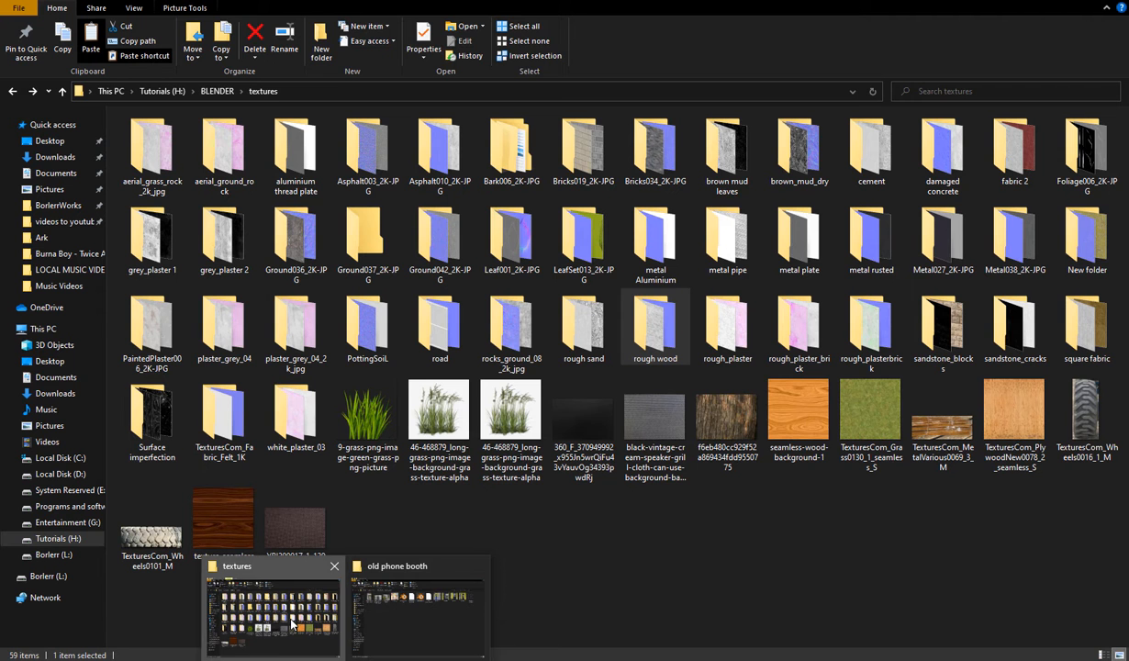
left_click(292, 624)
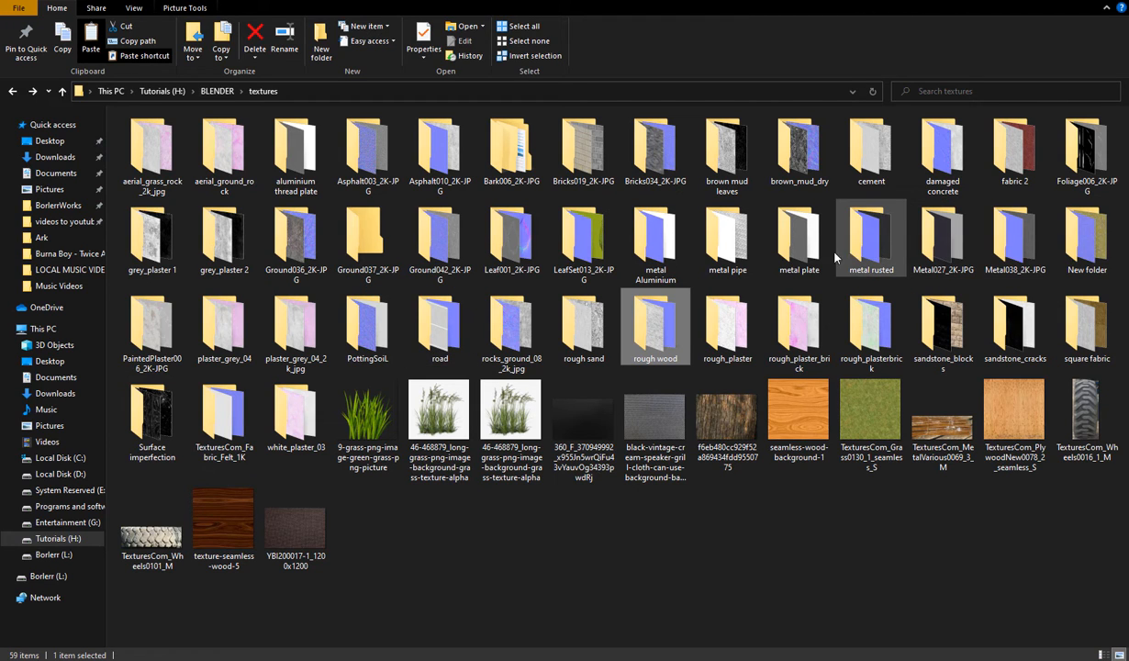
double_click(785, 244)
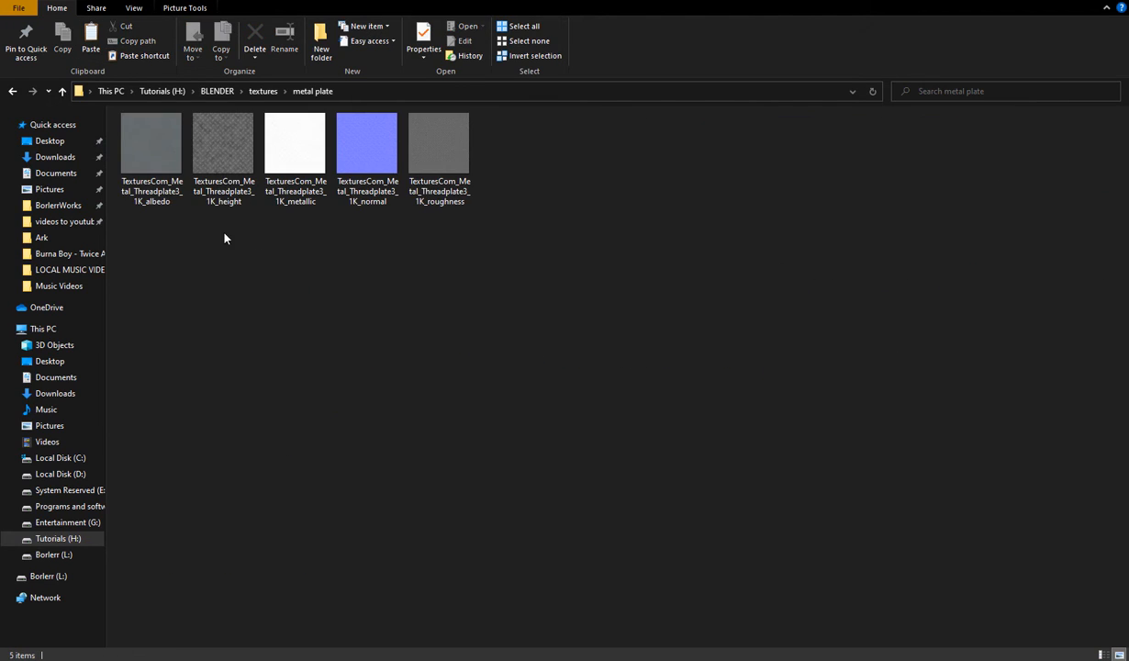
left_click(289, 145)
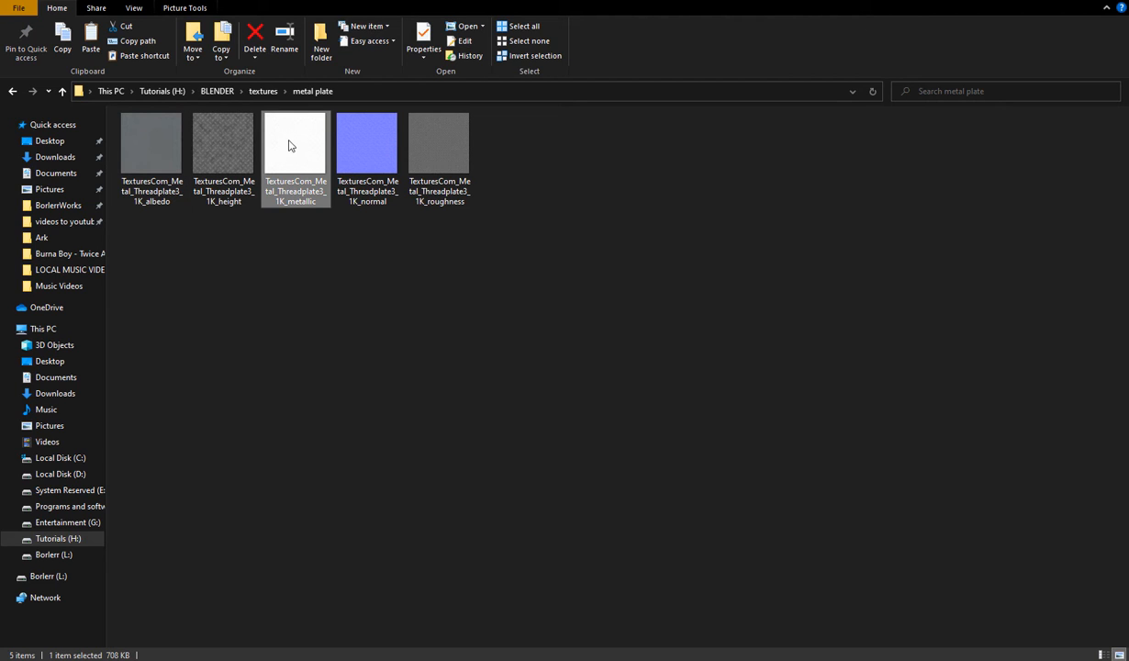
left_click_drag(289, 145, 287, 456)
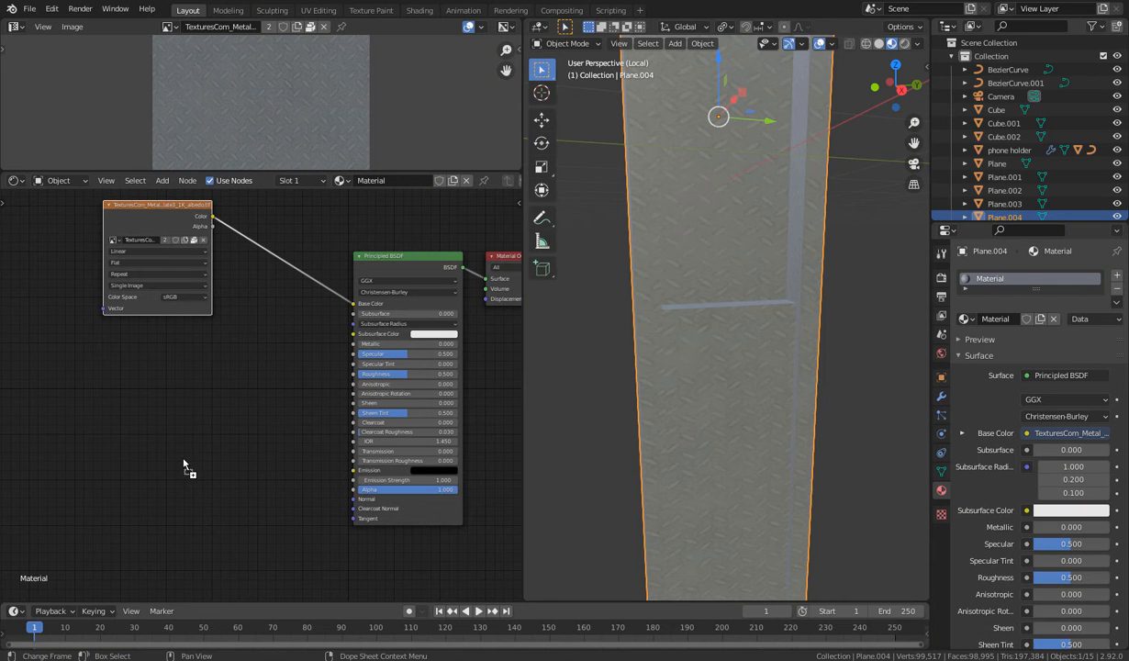
left_click_drag(184, 465, 78, 360)
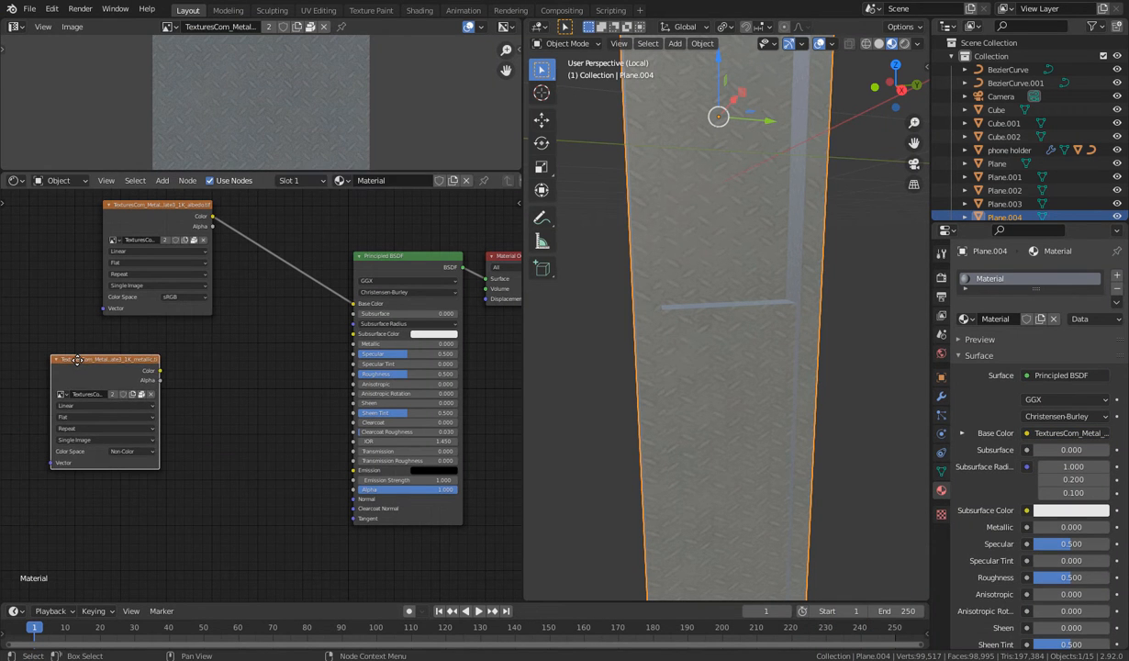
Connect the metallic texture's Color output to the Principled BSDF's Metallic input and check the post
left_click(176, 377)
left_click_drag(160, 370, 352, 343)
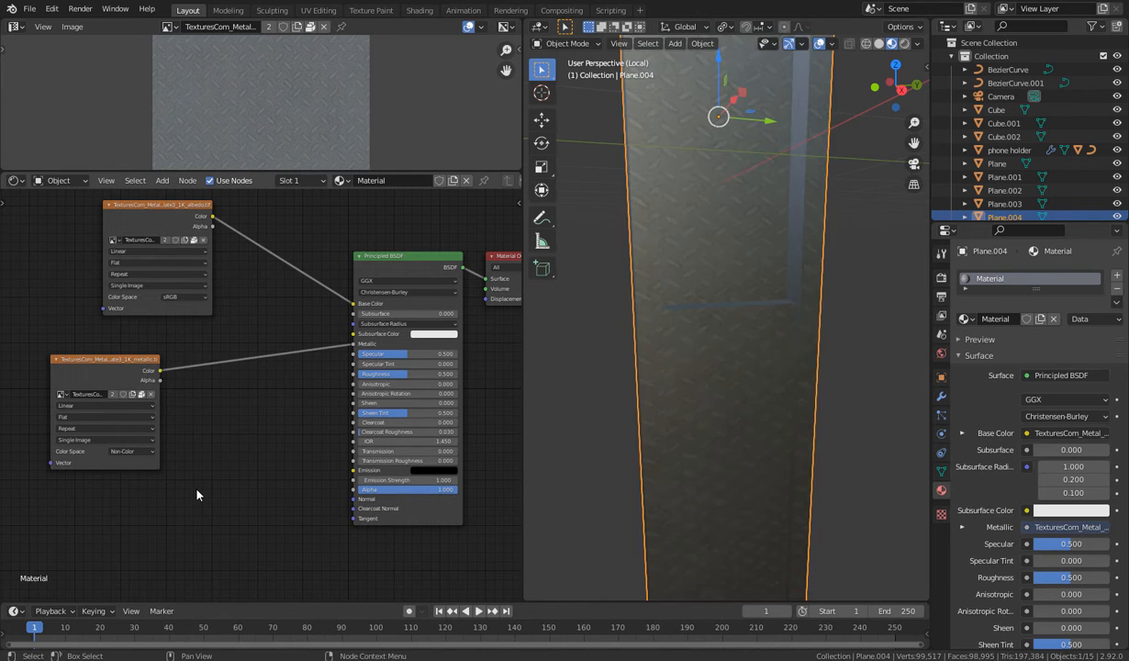
mouse_move(537, 457)
middle_mouse_down()
mouse_move(652, 454)
mouse_move(582, 427)
mouse_move(626, 393)
mouse_move(730, 424)
mouse_move(690, 460)
mouse_move(650, 446)
mouse_move(681, 445)
middle_mouse_up()
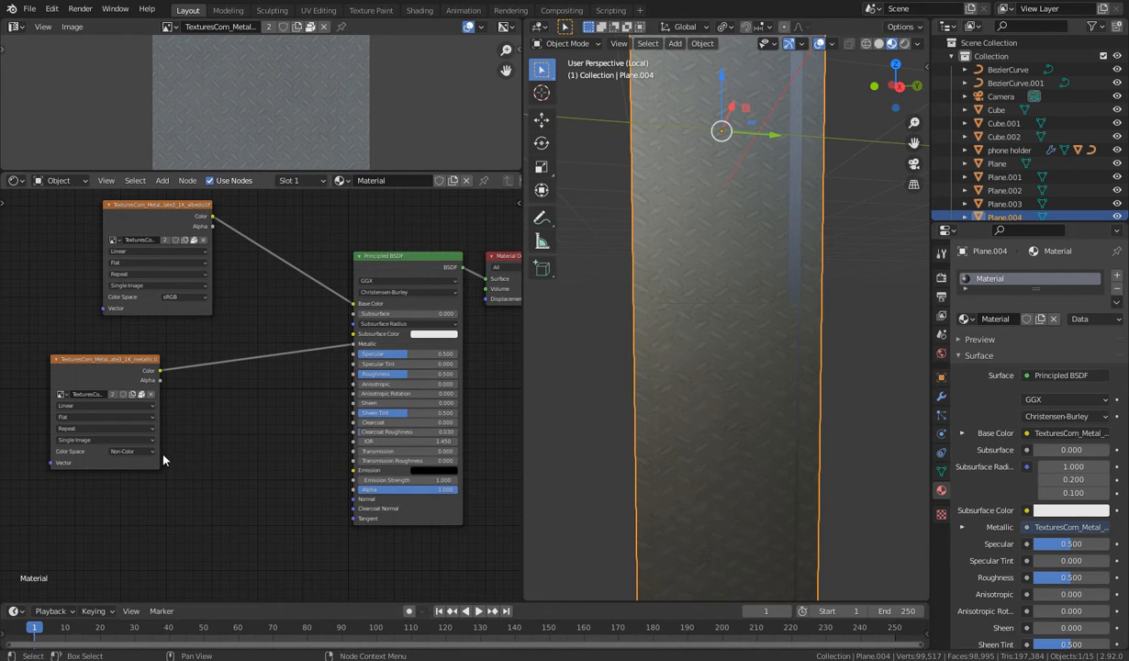
Set the metallic texture's color space to Non-Color and move its node up level with the Metallic input
left_click(125, 453)
left_click(126, 488)
middle_click_drag(572, 315, 587, 369)
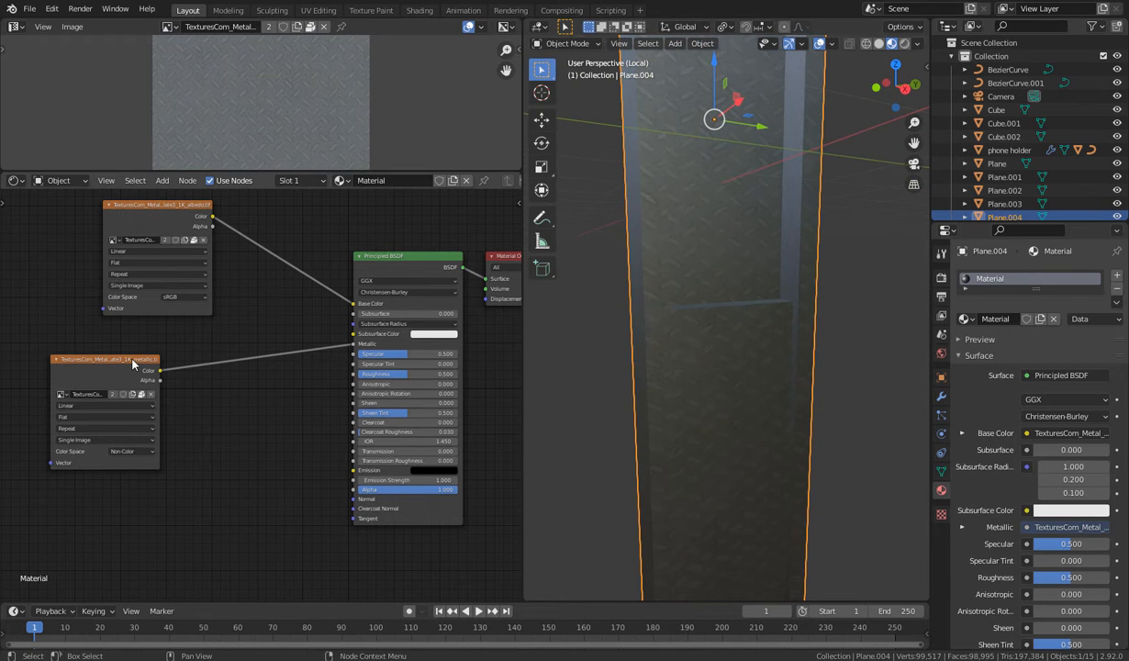
left_click_drag(133, 363, 138, 336)
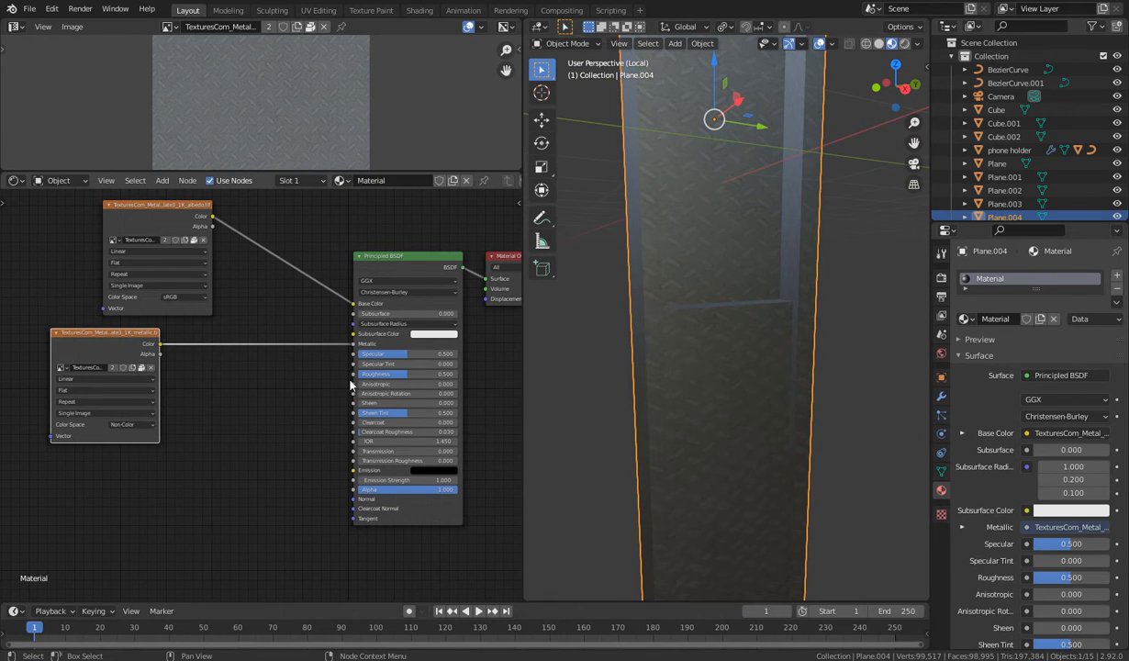
Add the Threadplate3 roughness image from the metal plate folder as a node and connect its Color to the Roughness input
mouse_move(347, 658)
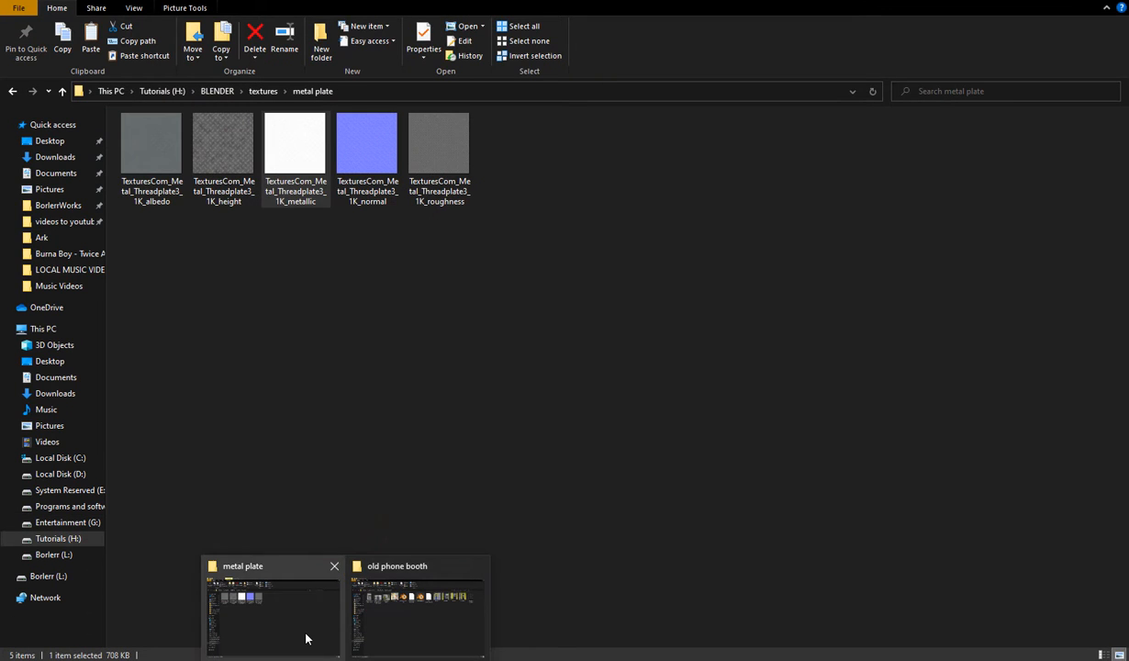
left_click(305, 636)
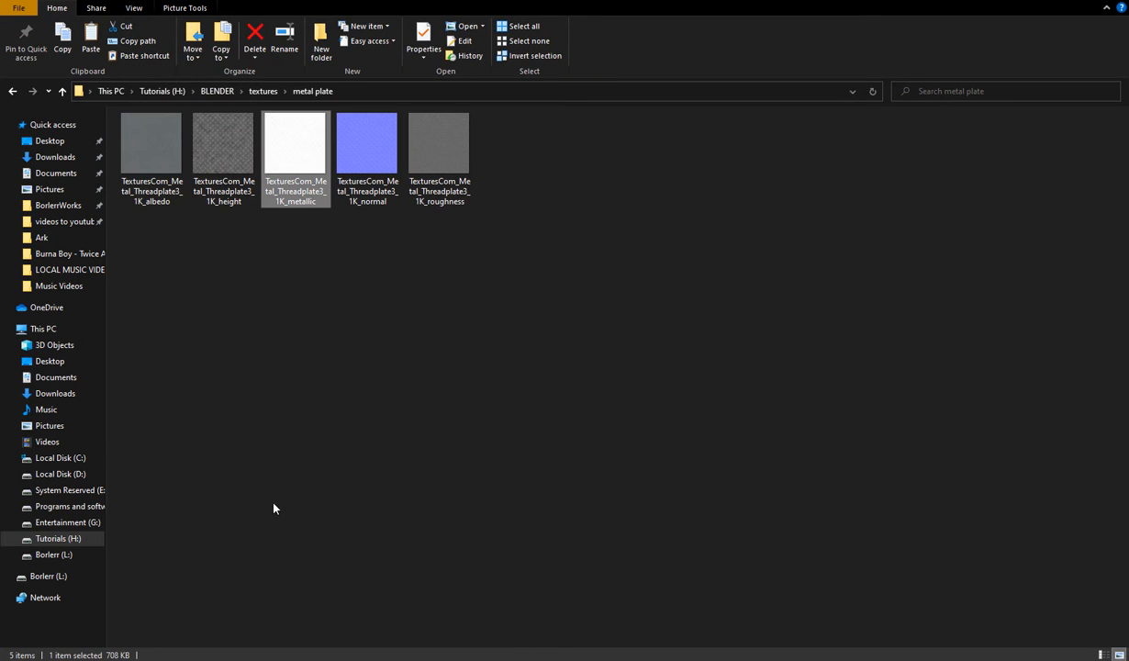
left_click(436, 193)
left_click_drag(436, 192, 96, 464)
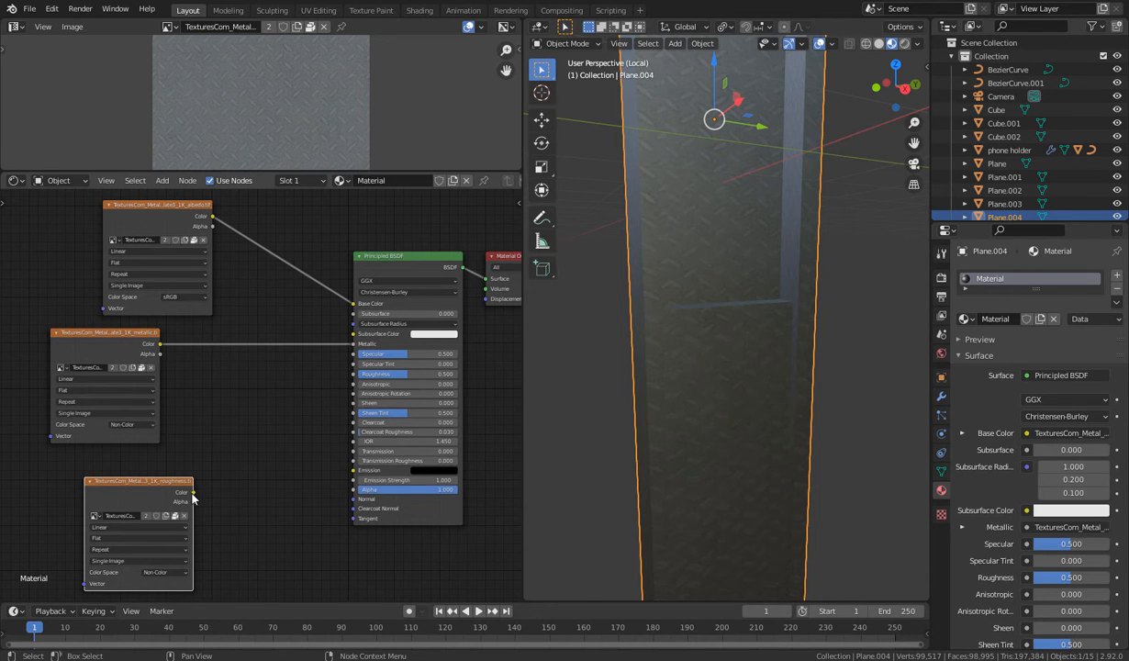
left_click_drag(194, 491, 351, 375)
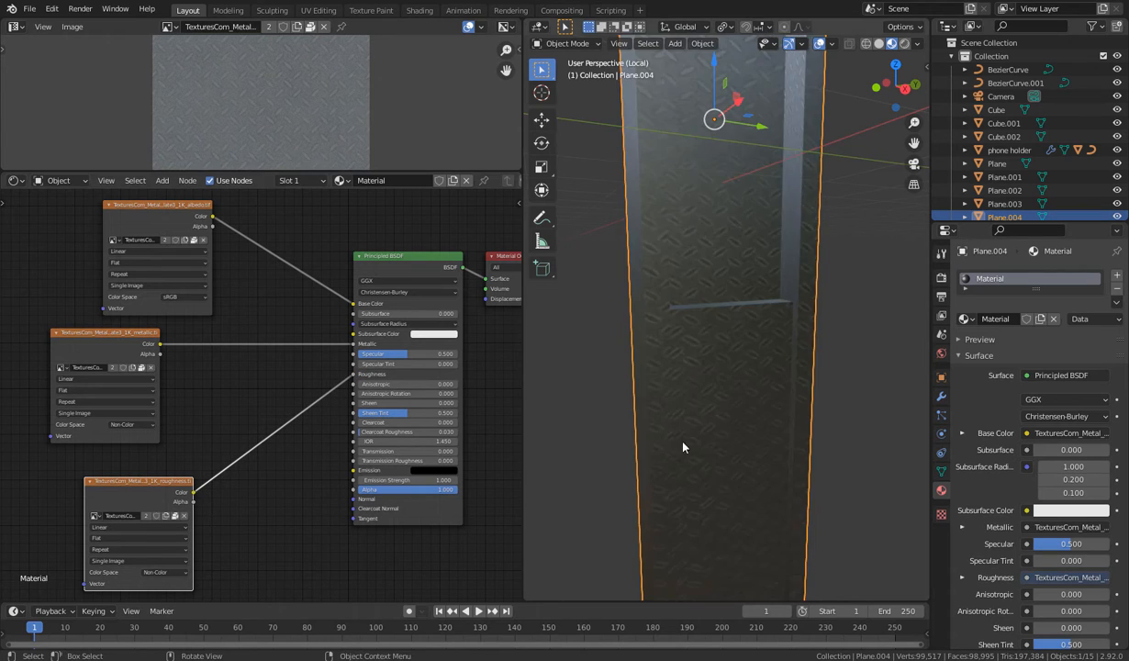
middle_click_drag(683, 446, 606, 431)
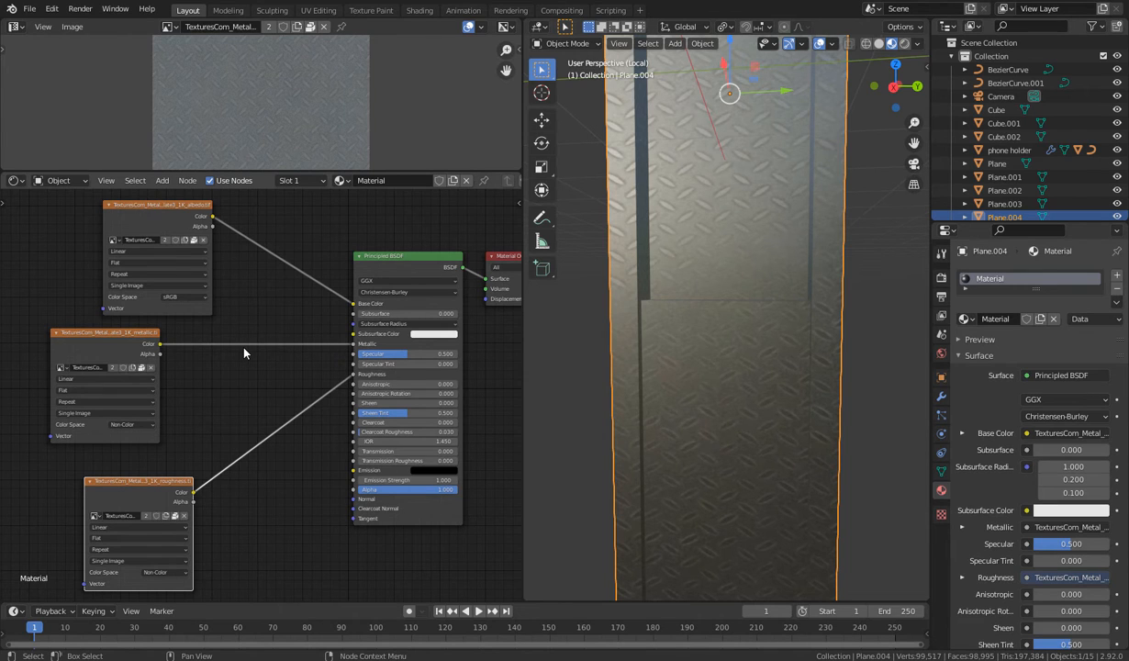
Cut the metallic texture's link to compare the post without it, and reconnect its Color output to Metallic
right_click_drag(261, 314, 259, 368, "ctrl")
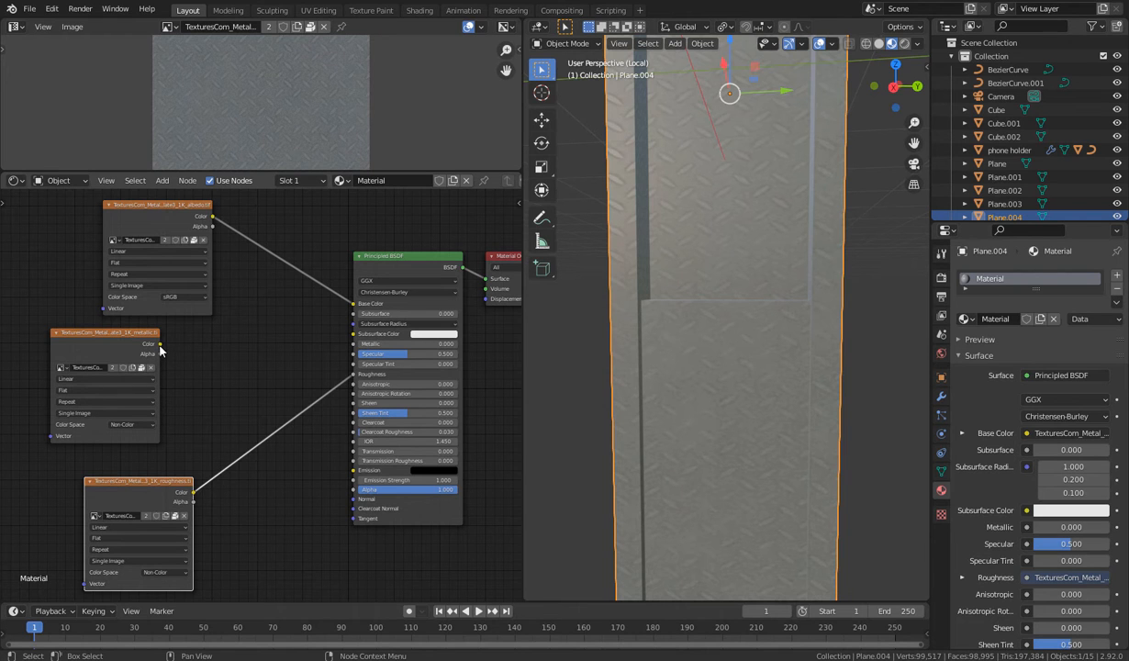
middle_click_drag(699, 254, 780, 404)
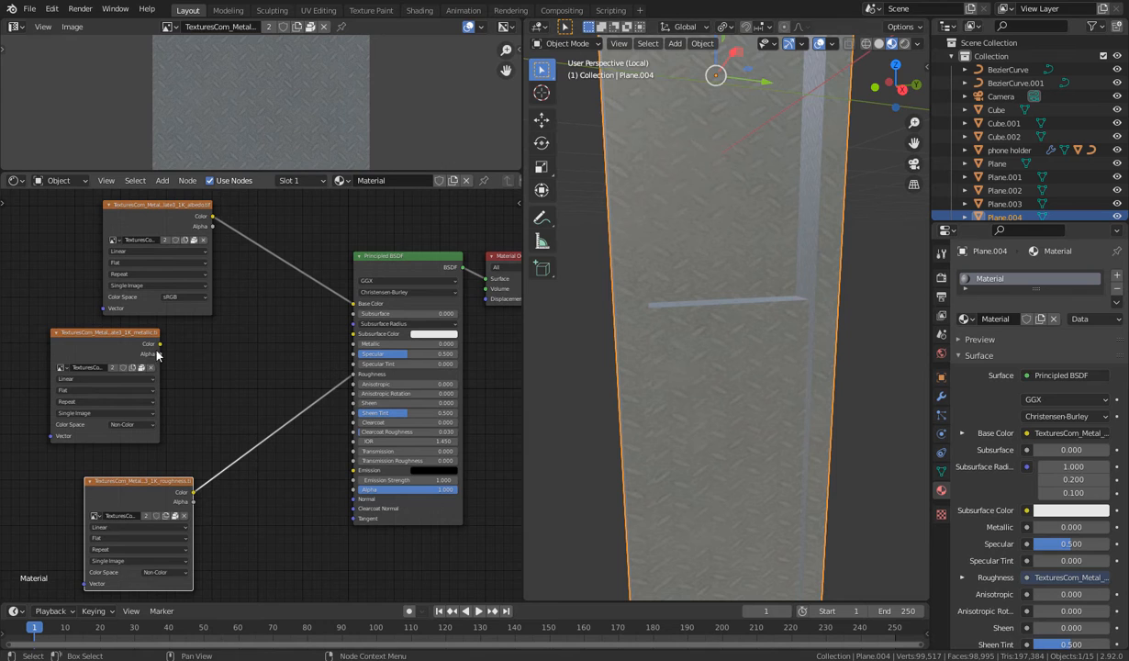
left_click_drag(161, 344, 353, 343)
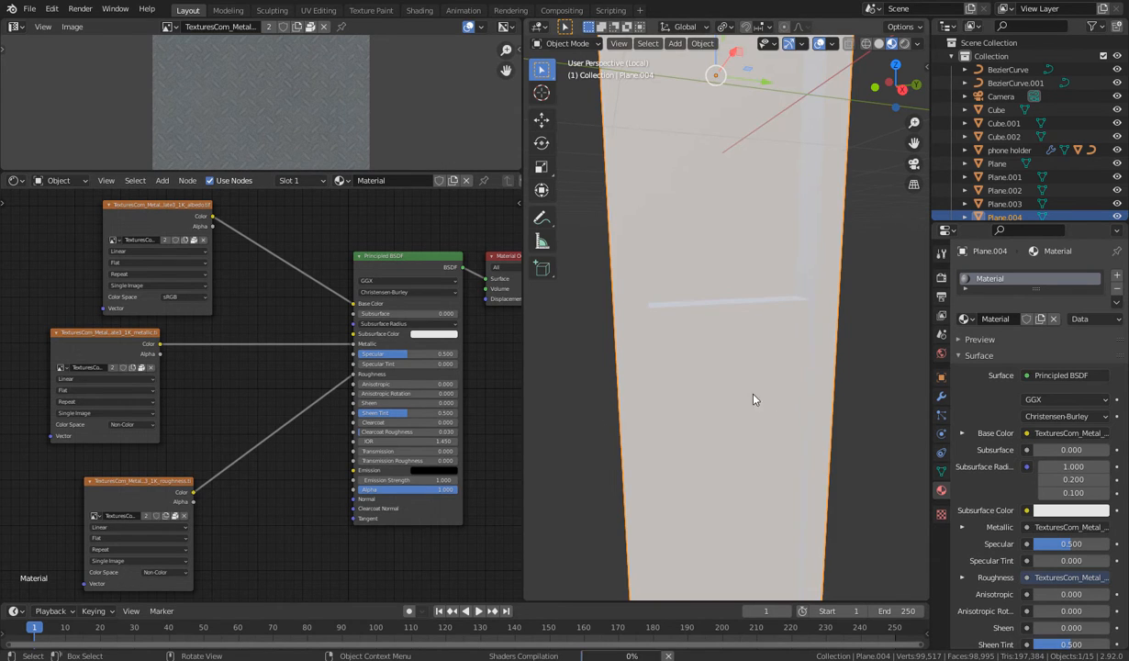
middle_click_drag(741, 437, 725, 415)
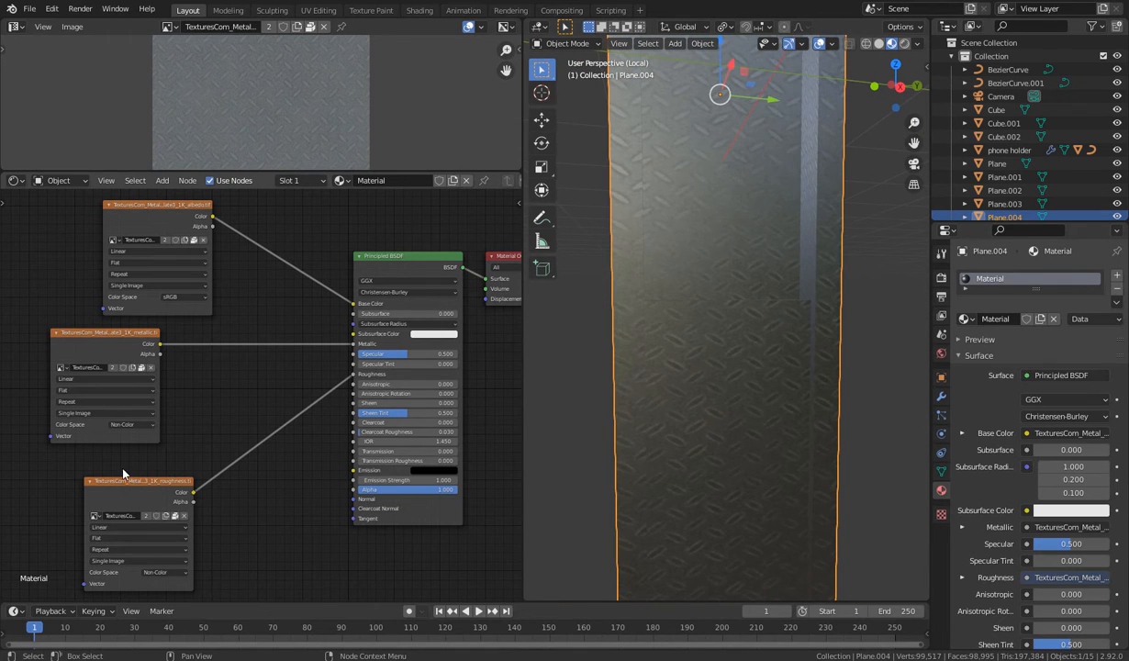
Collapse the albedo, metallic and roughness texture nodes and stack them closely to free space below
left_click_drag(122, 484, 88, 480)
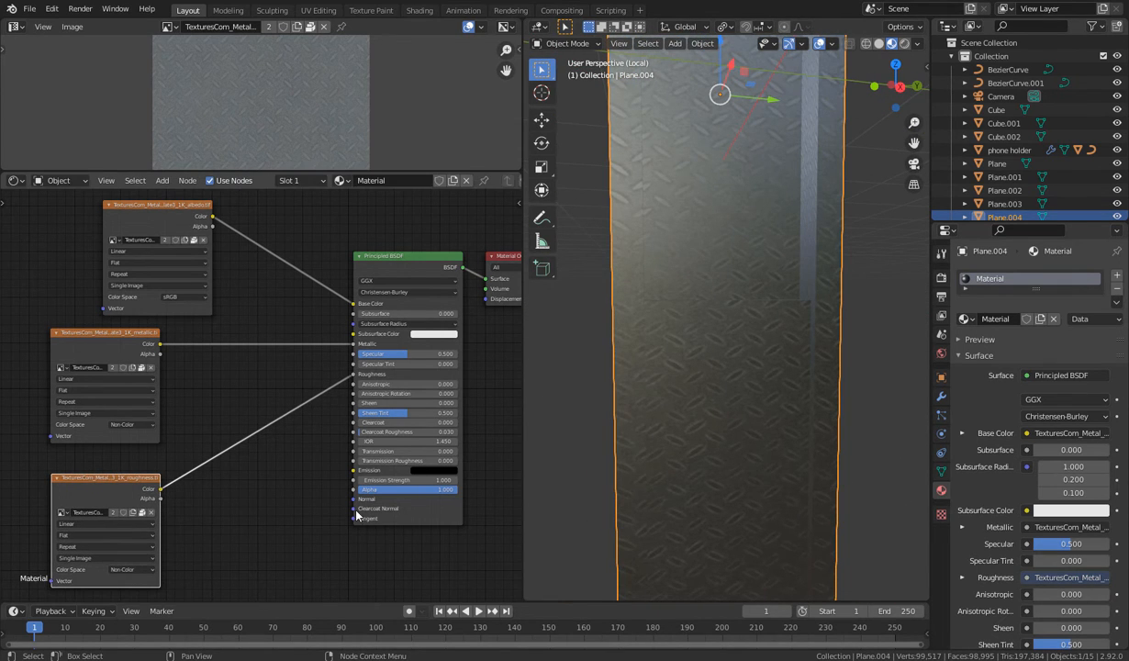
left_click(56, 334)
left_click(107, 204)
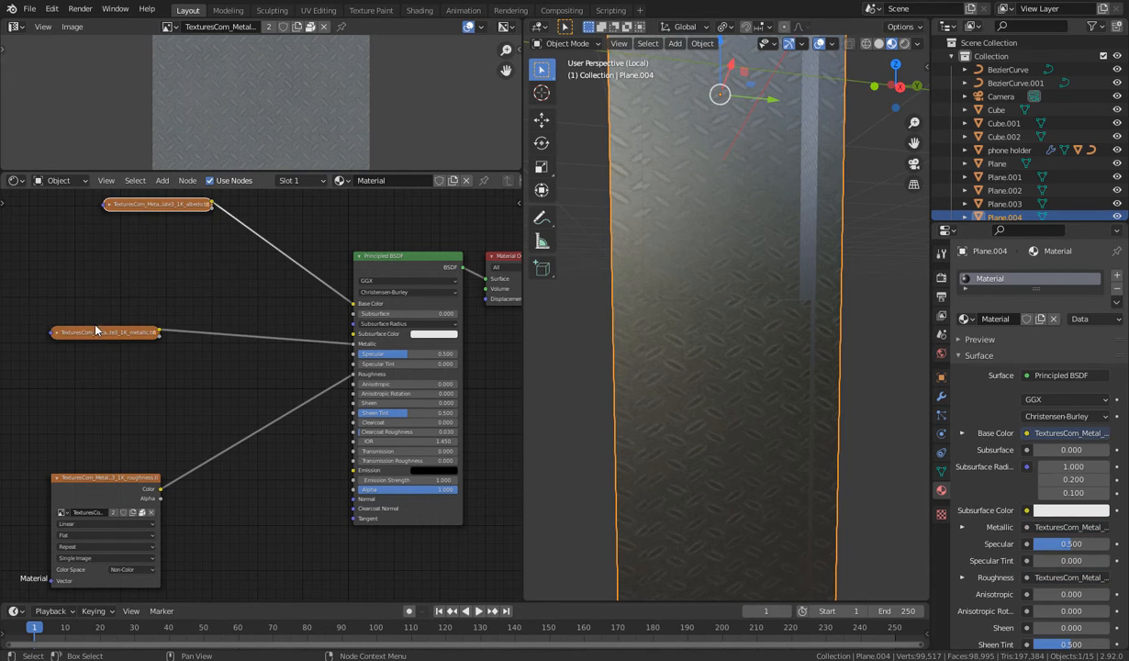
left_click_drag(95, 329, 86, 245)
left_click_drag(86, 478, 73, 295)
left_click(40, 300)
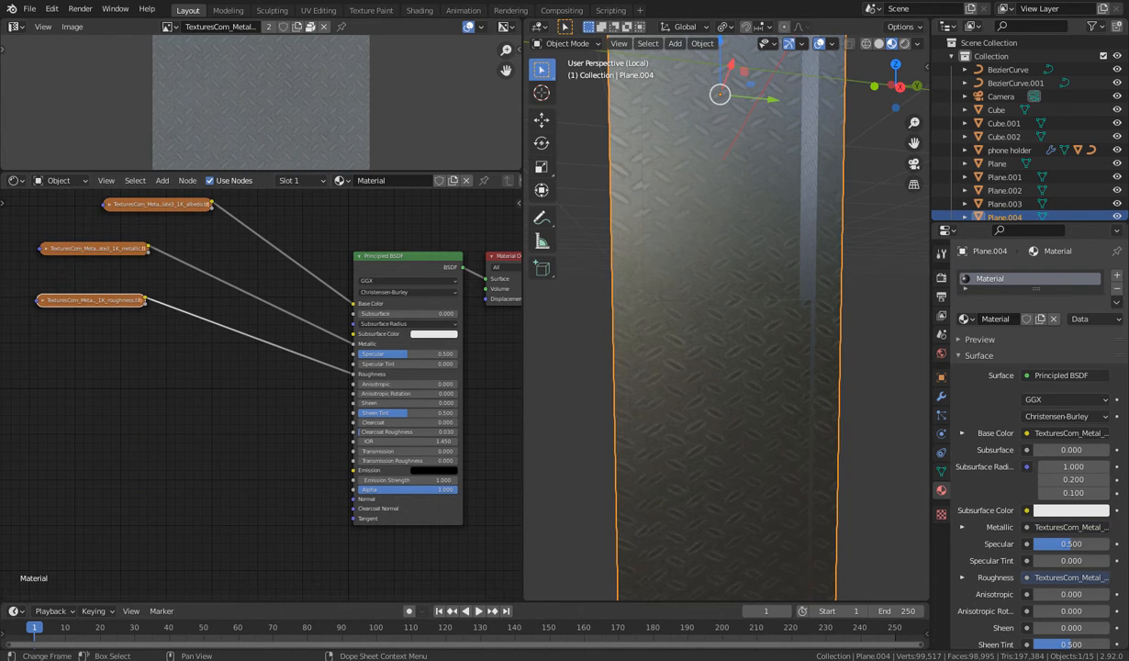
Add the Threadplate3 normal image from the metal plate folder as a node and connect its Color to the Normal input
mouse_move(381, 597)
left_click(275, 601)
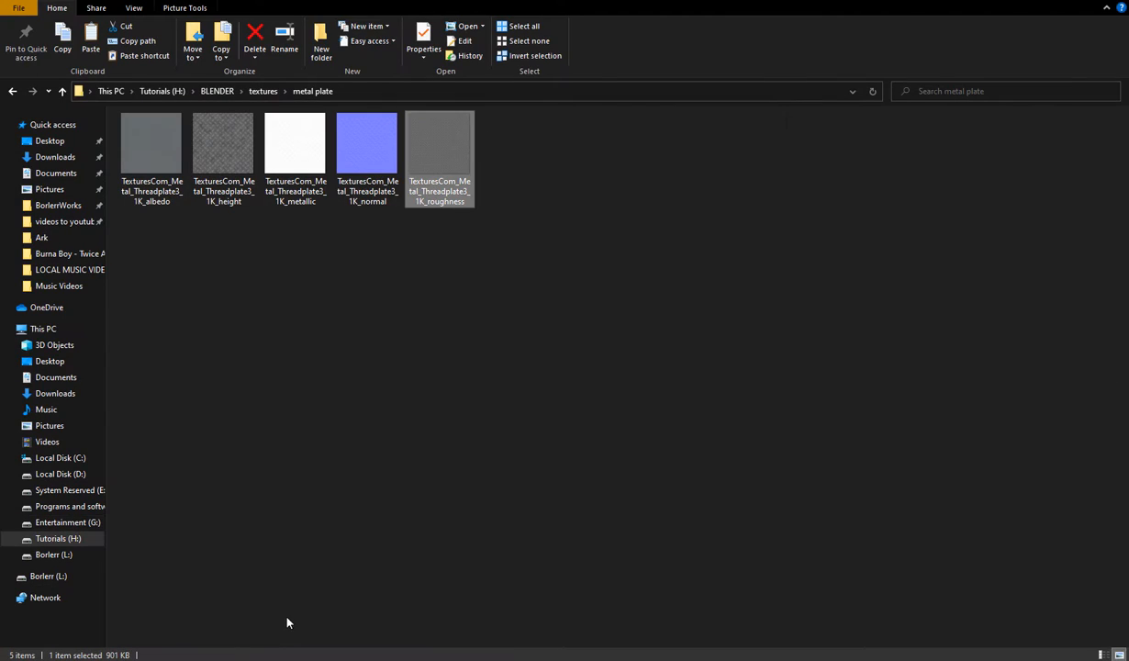
left_click(364, 150)
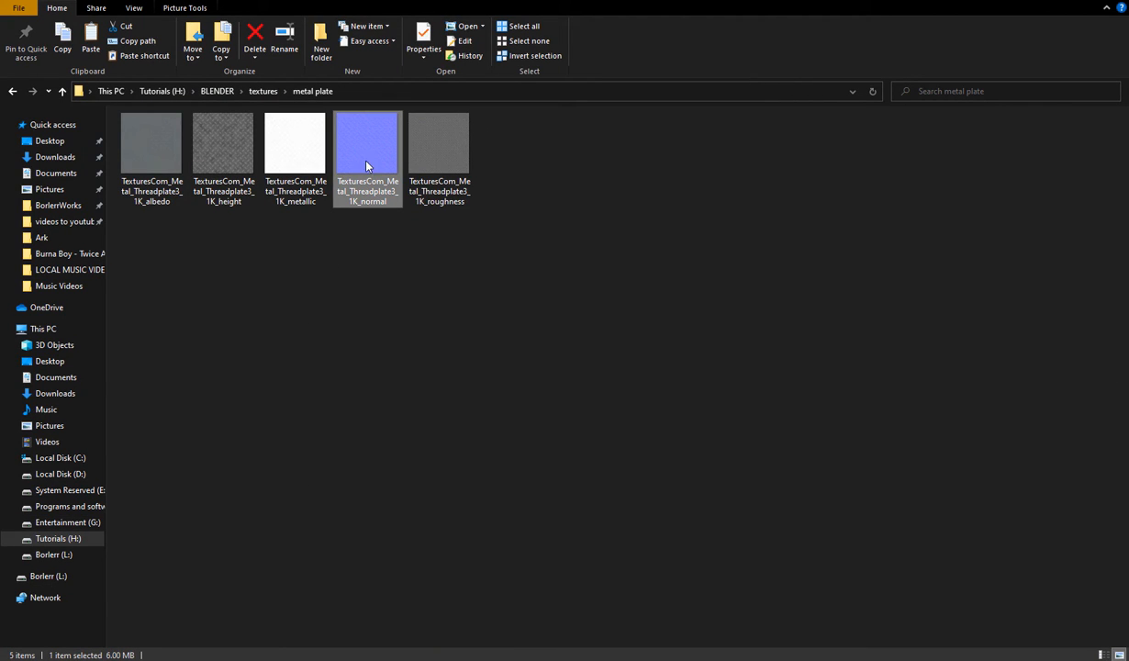
left_click_drag(366, 166, 84, 456)
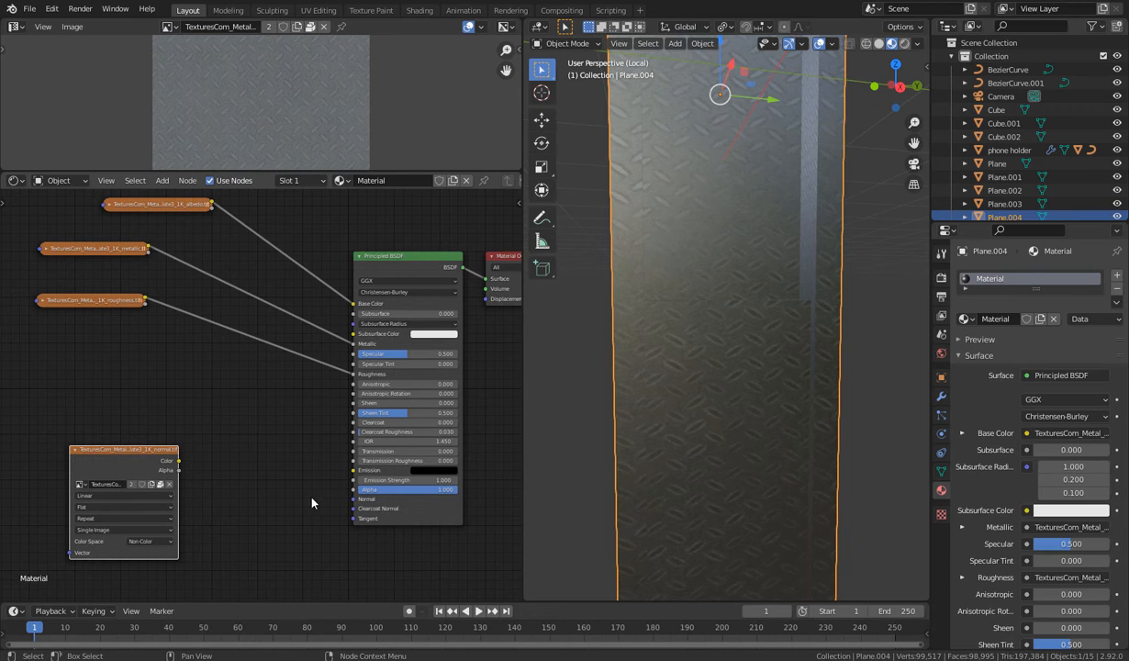
left_click_drag(123, 451, 359, 506)
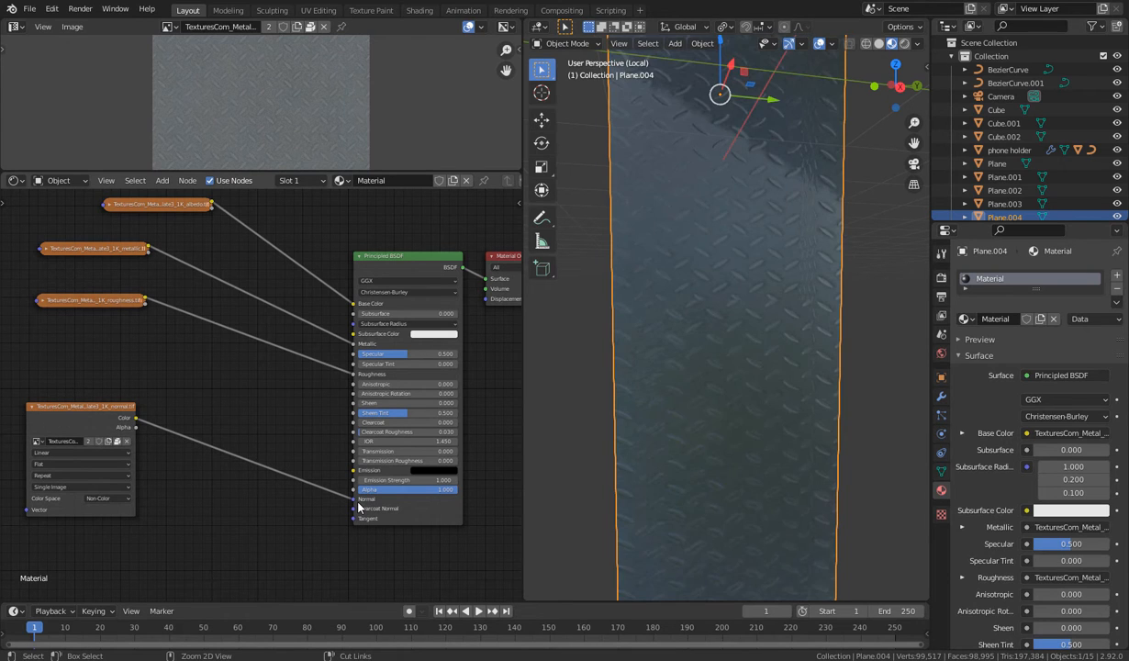
middle_click_drag(697, 473, 689, 449)
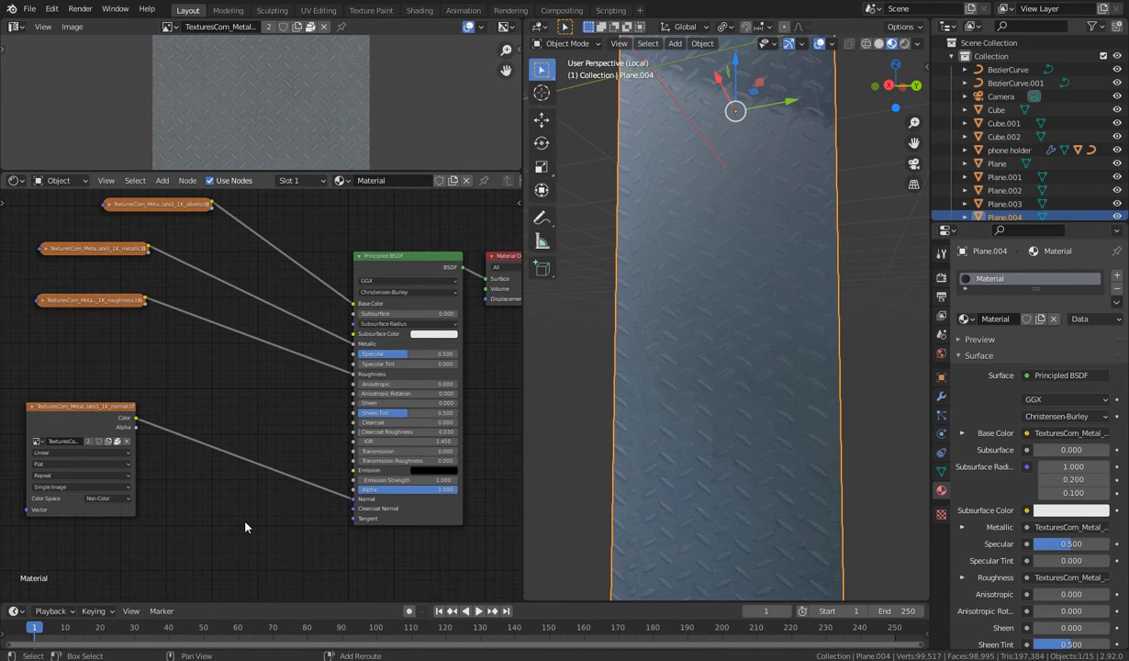
Insert a Normal Map node between the normal texture and the Principled BSDF's Normal input, and inspect the post's tread relief
key("shift+a")
mouse_move(245, 526)
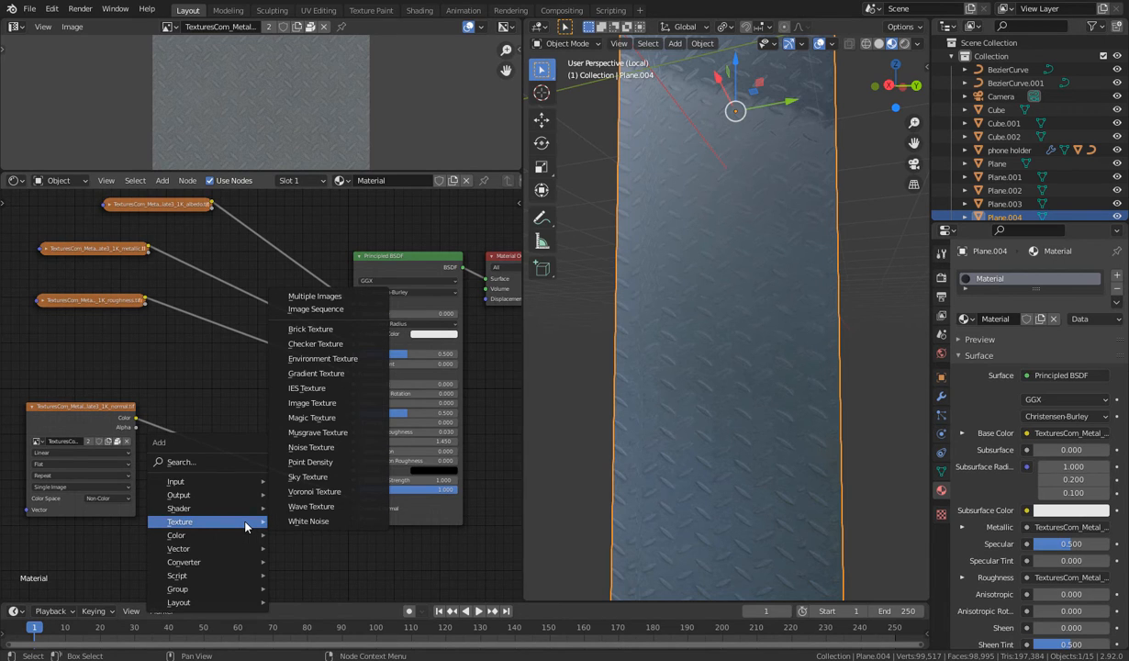
mouse_move(241, 549)
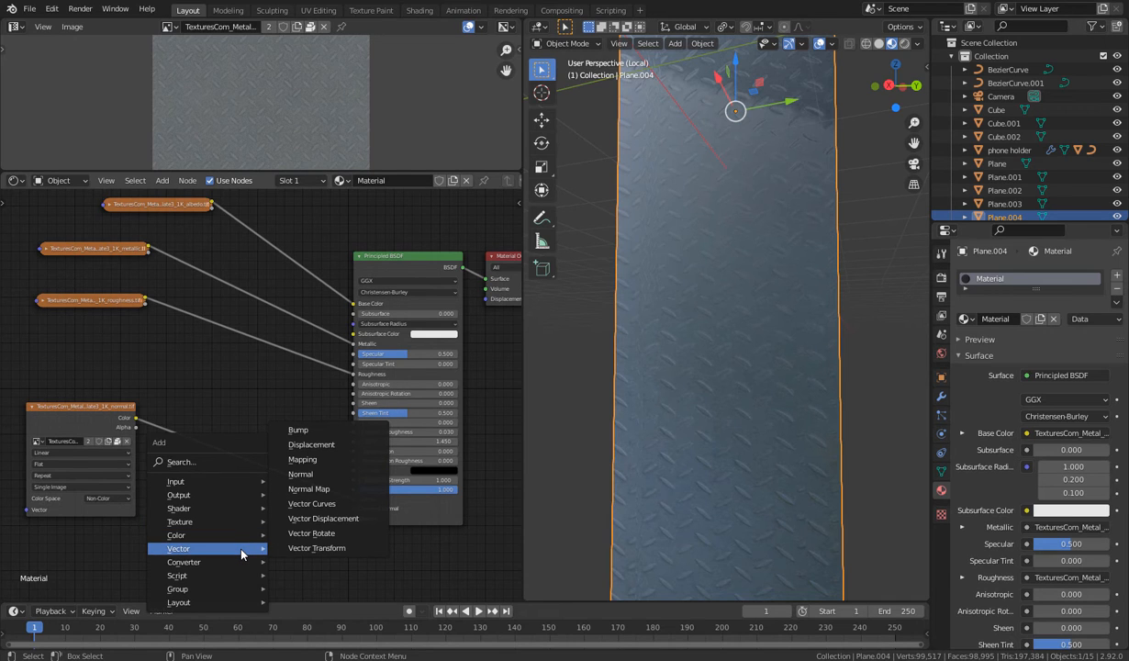
left_click(301, 490)
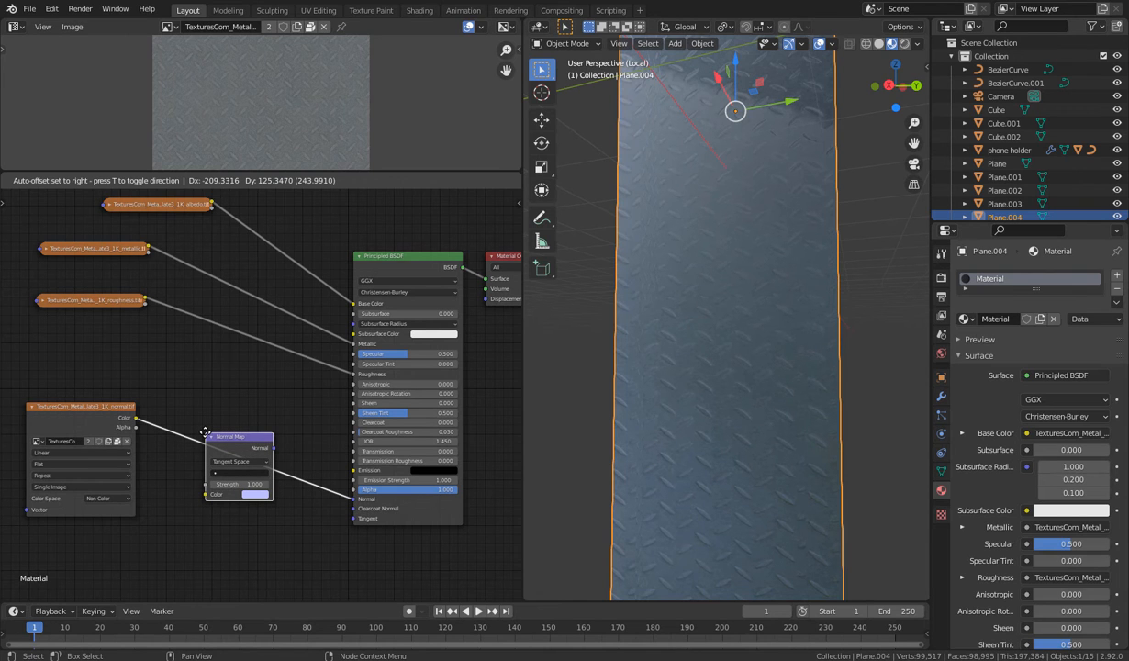
left_click(206, 435)
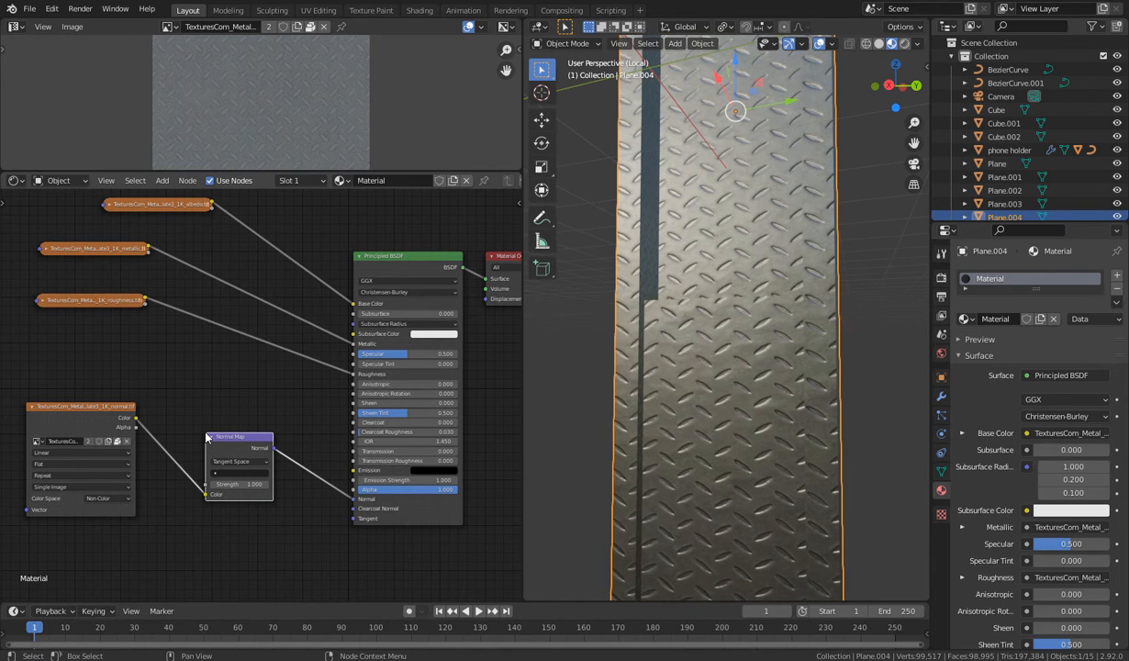
middle_click_drag(713, 440, 758, 434)
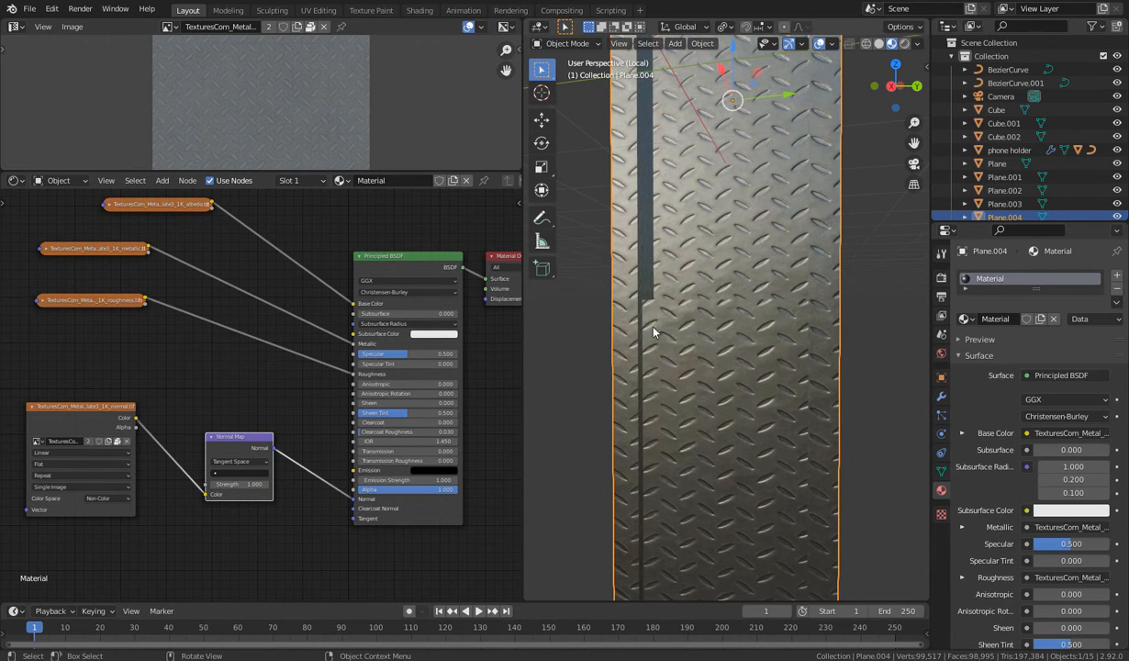
middle_click_drag(653, 333, 811, 372)
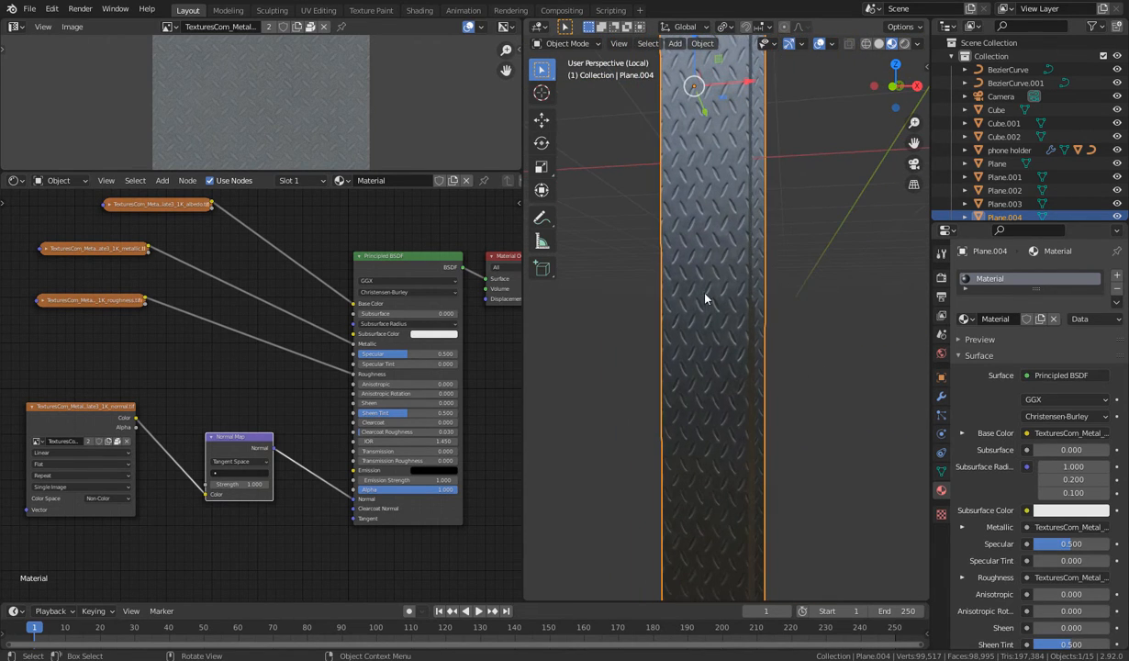
middle_click_drag(704, 298, 843, 372)
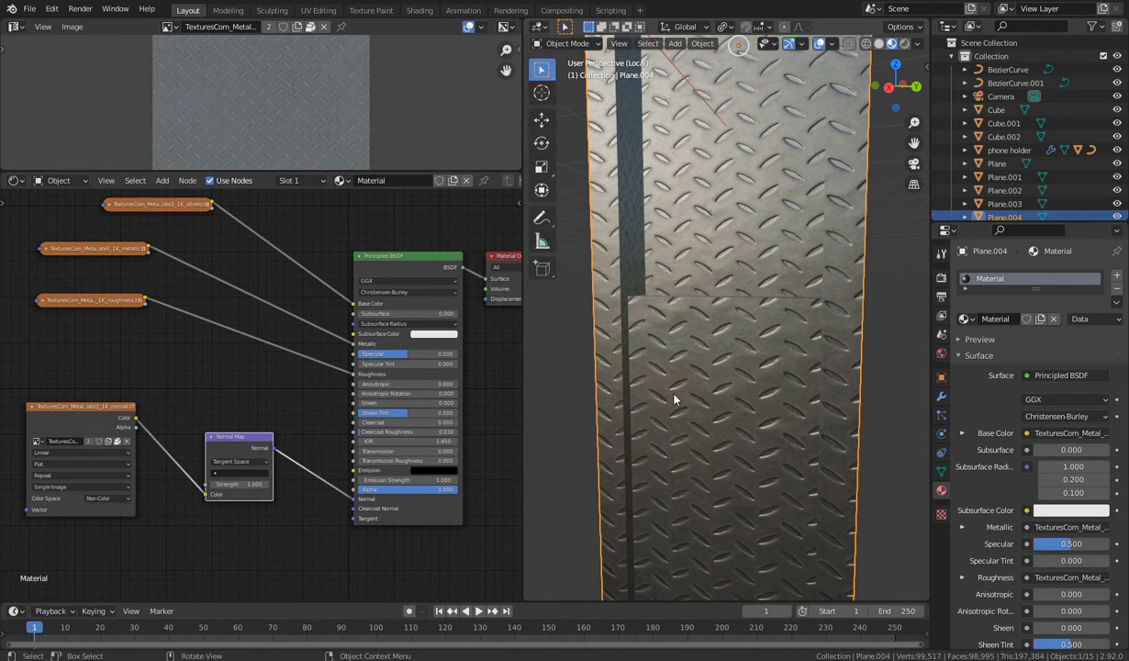
middle_click_drag(746, 347, 795, 350)
middle_click_drag(674, 379, 748, 358)
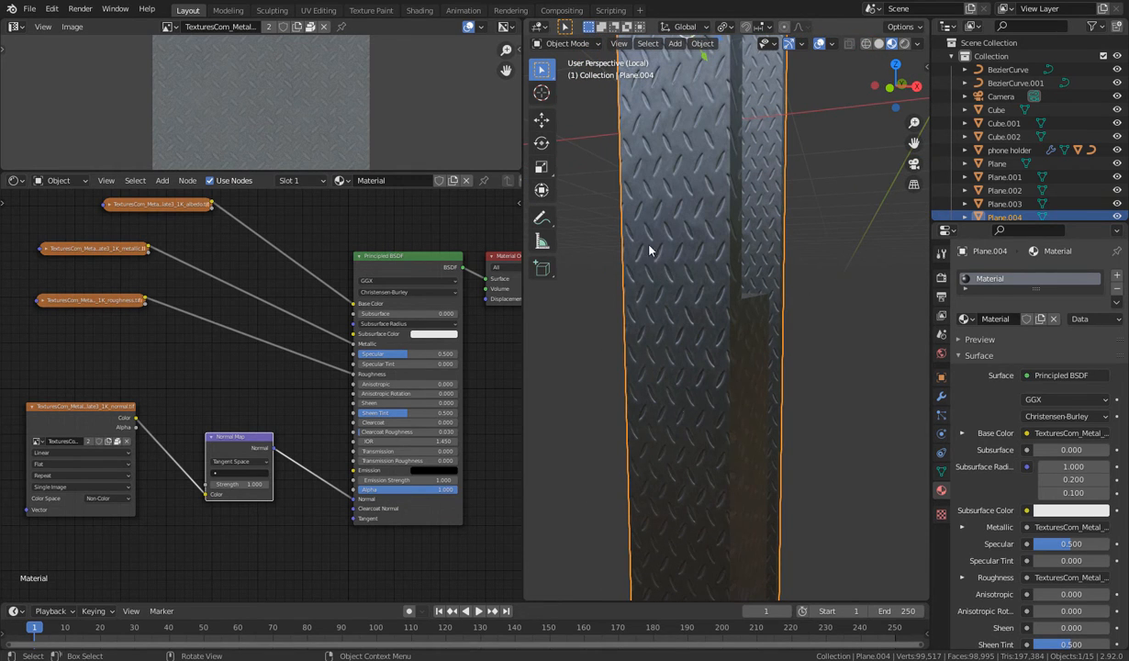
Examine the threadplate relief and reflections on all sides of the post, both close up and from a distance
middle_click_drag(725, 404, 707, 422)
scroll(607, 432, "up", 5)
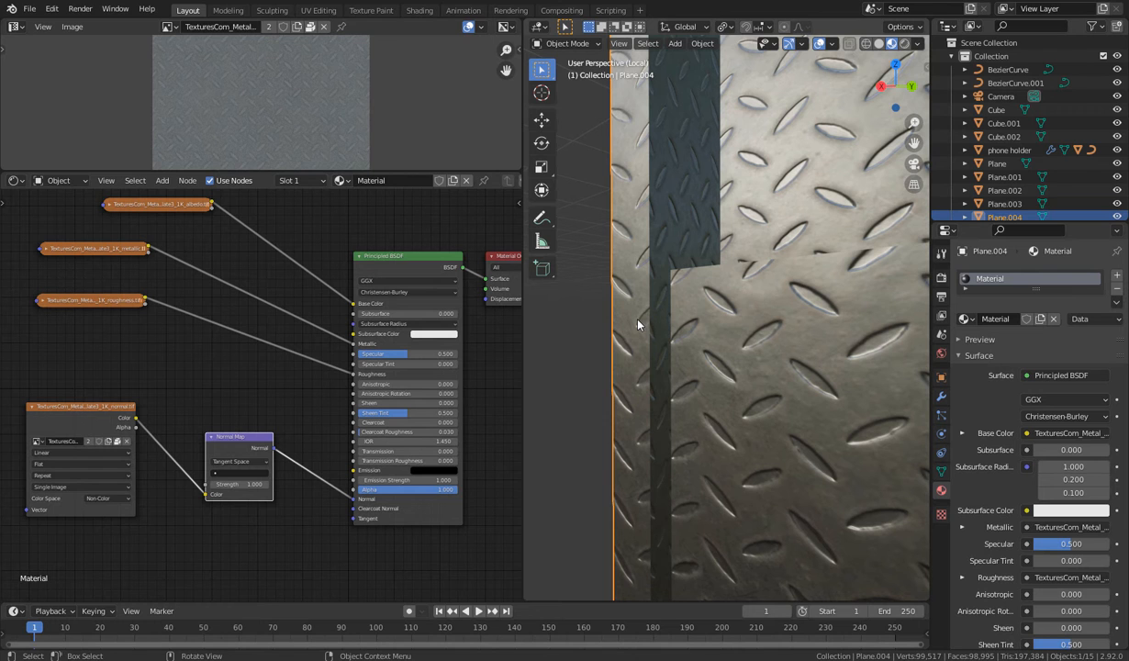
middle_click_drag(695, 407, 745, 379)
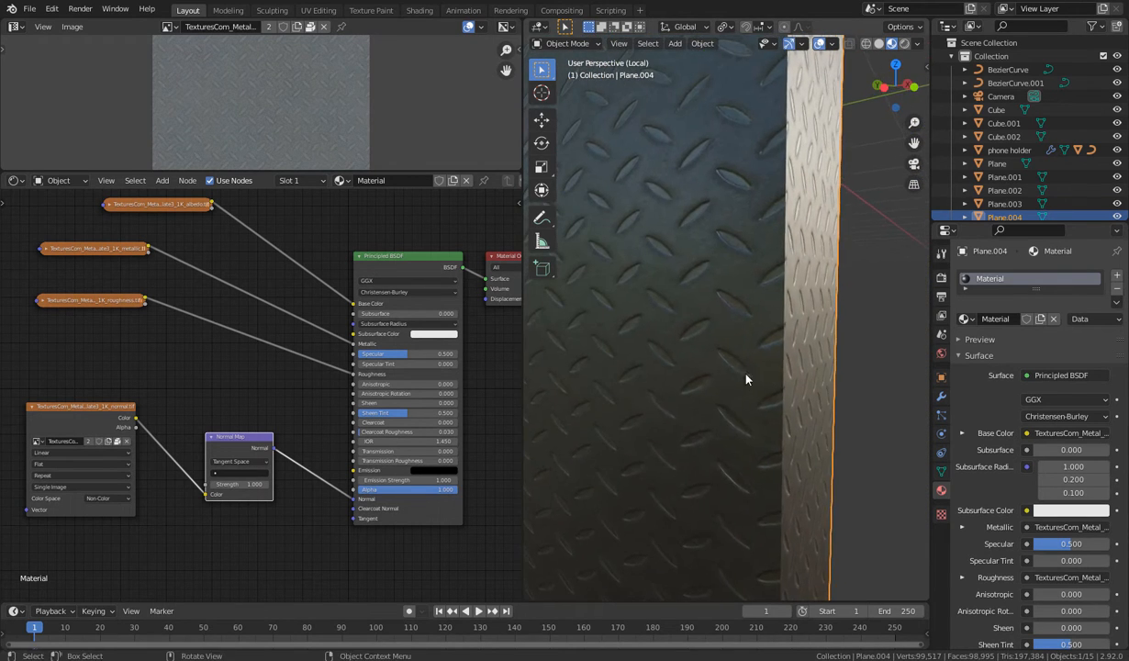
scroll(761, 393, "down", 5)
middle_click_drag(799, 429, 649, 433)
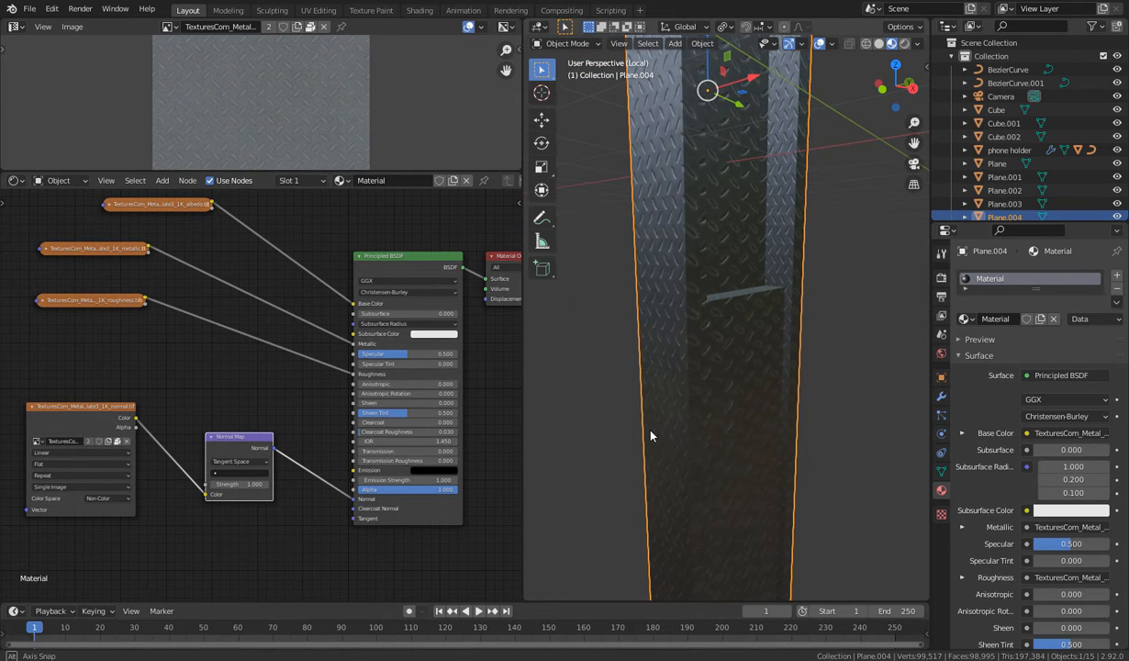
scroll(733, 502, "down", 2)
middle_click_drag(733, 505, 648, 491)
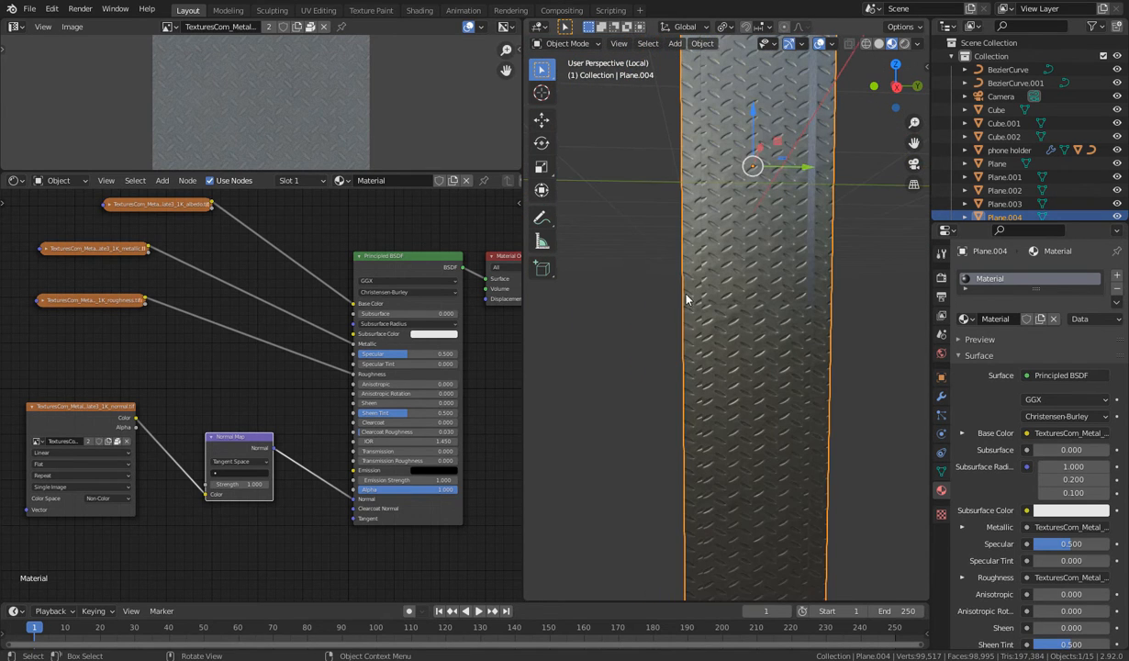
middle_click_drag(890, 518, 829, 470)
scroll(826, 447, "down", 4)
scroll(817, 447, "up", 4)
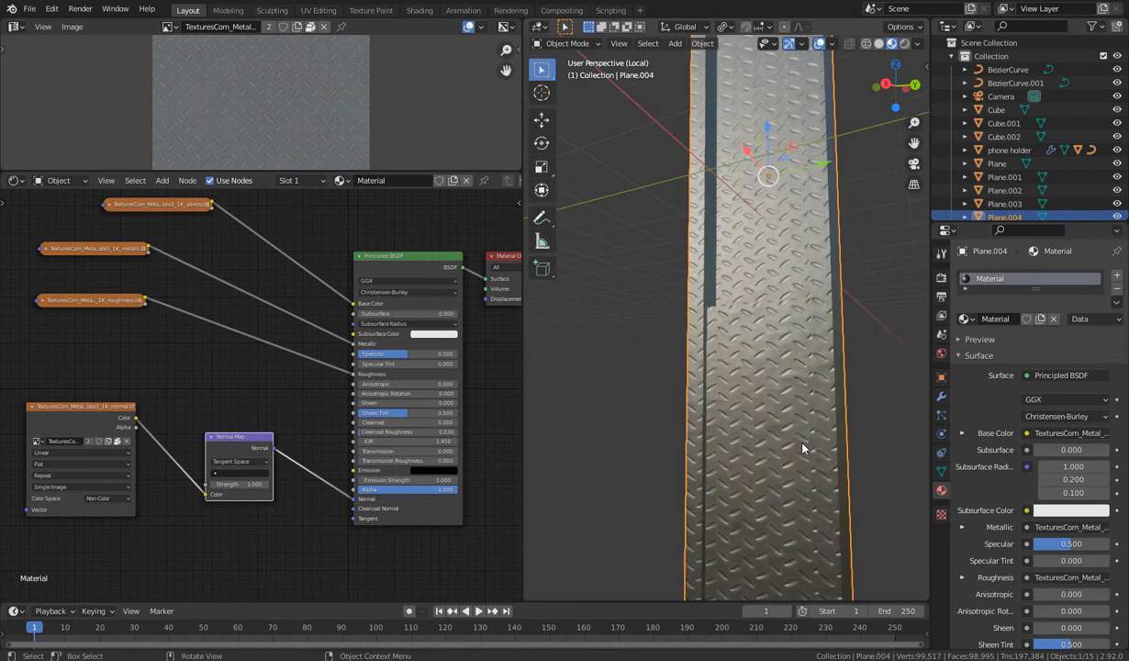
middle_click_drag(763, 420, 674, 266)
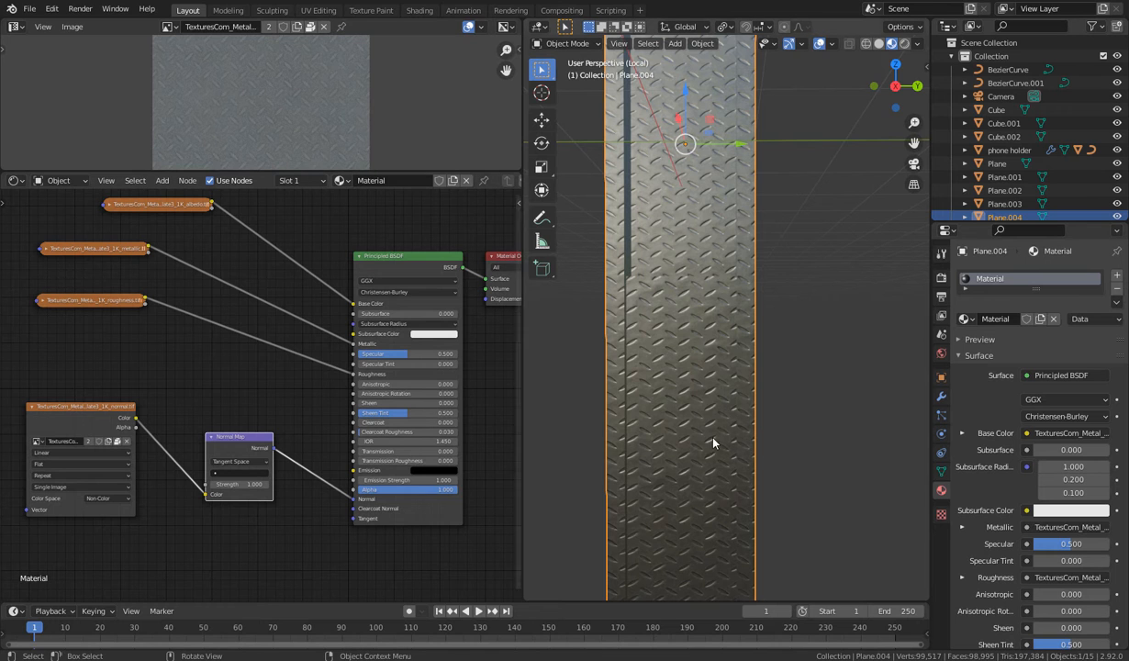
scroll(734, 435, "down", 5)
middle_click_drag(746, 428, 725, 377)
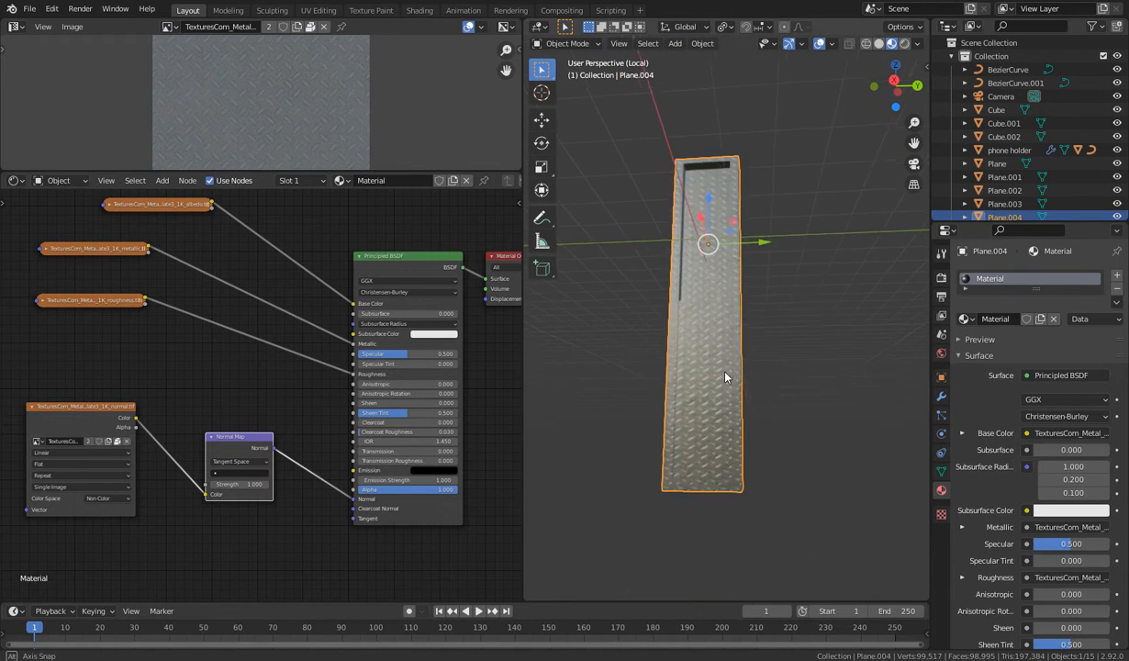
scroll(725, 377, "up", 8)
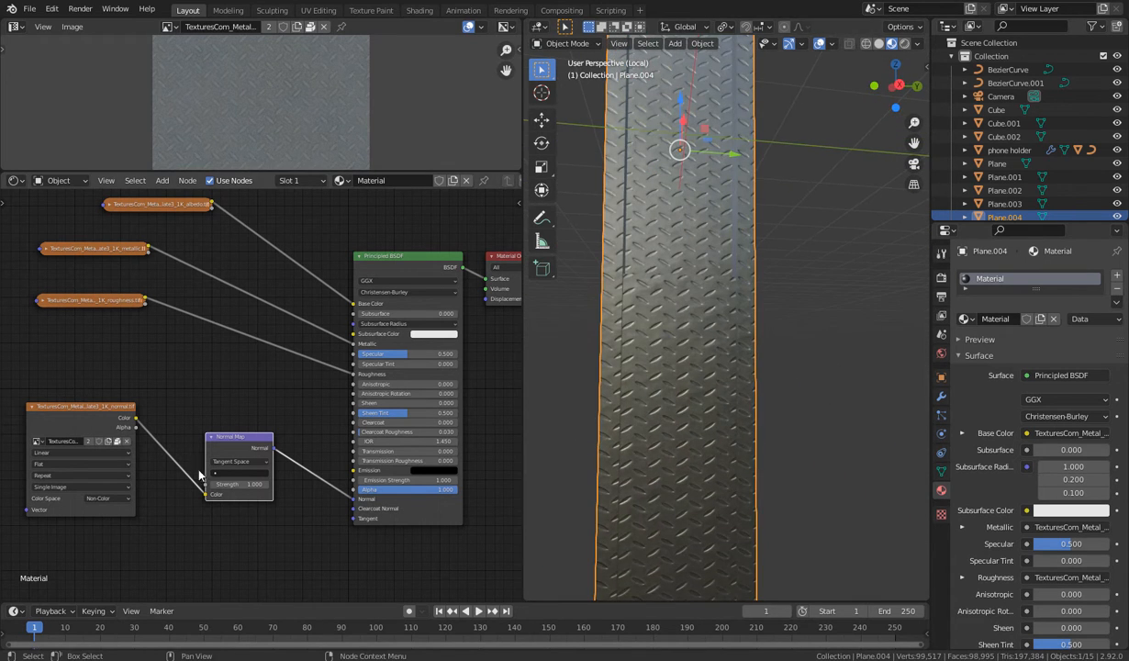
Compare the tread relief at Normal Map strengths of 2.3 and 0, and return the strength to 1
left_click_drag(231, 487, 275, 486)
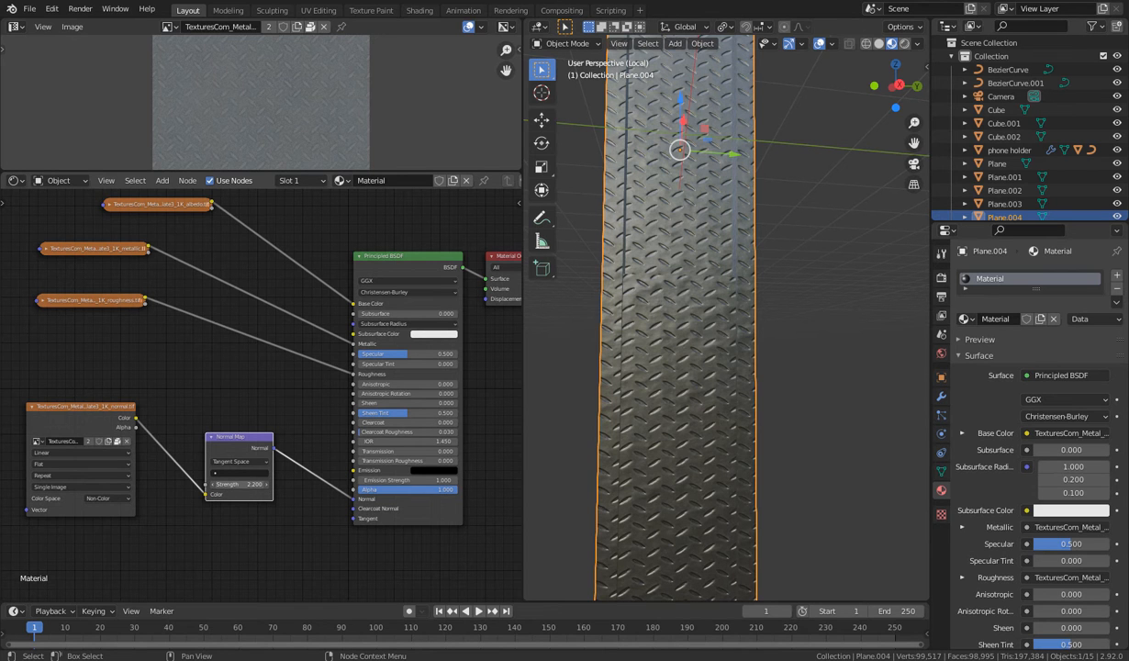
middle_click_drag(527, 492, 616, 471)
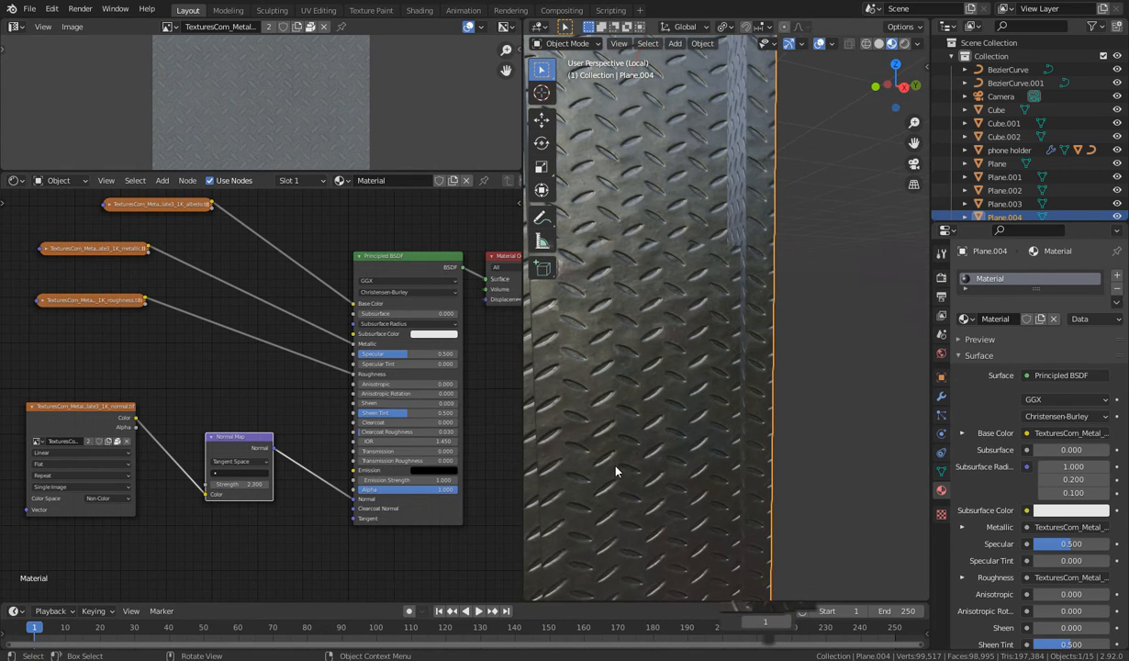
right_click(240, 483)
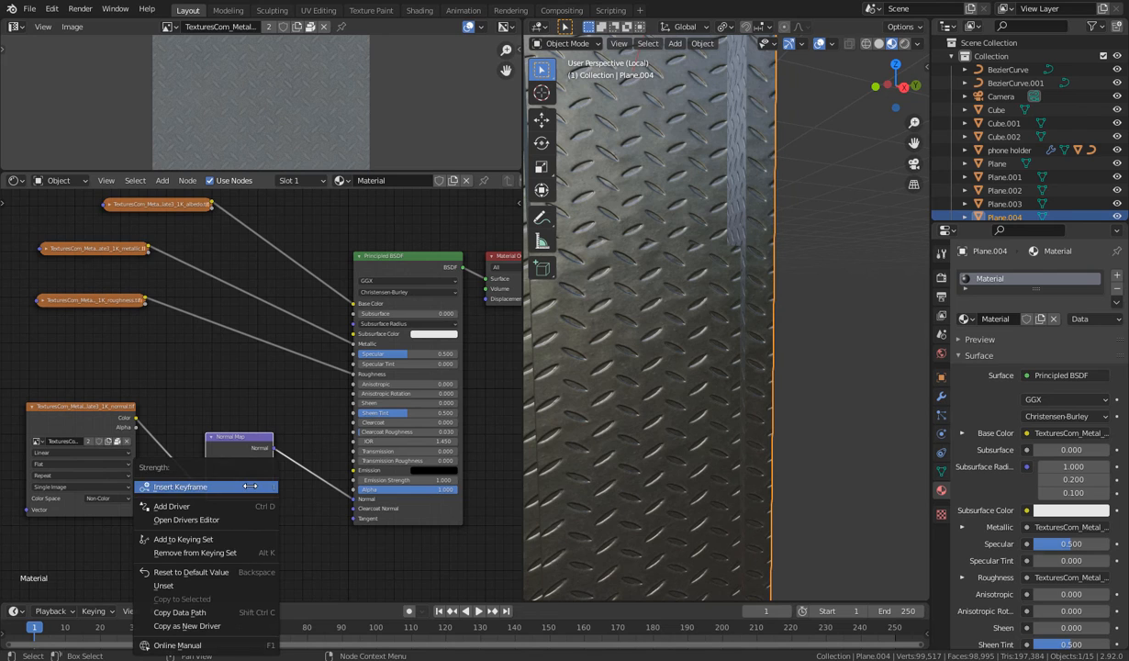
left_click(230, 572)
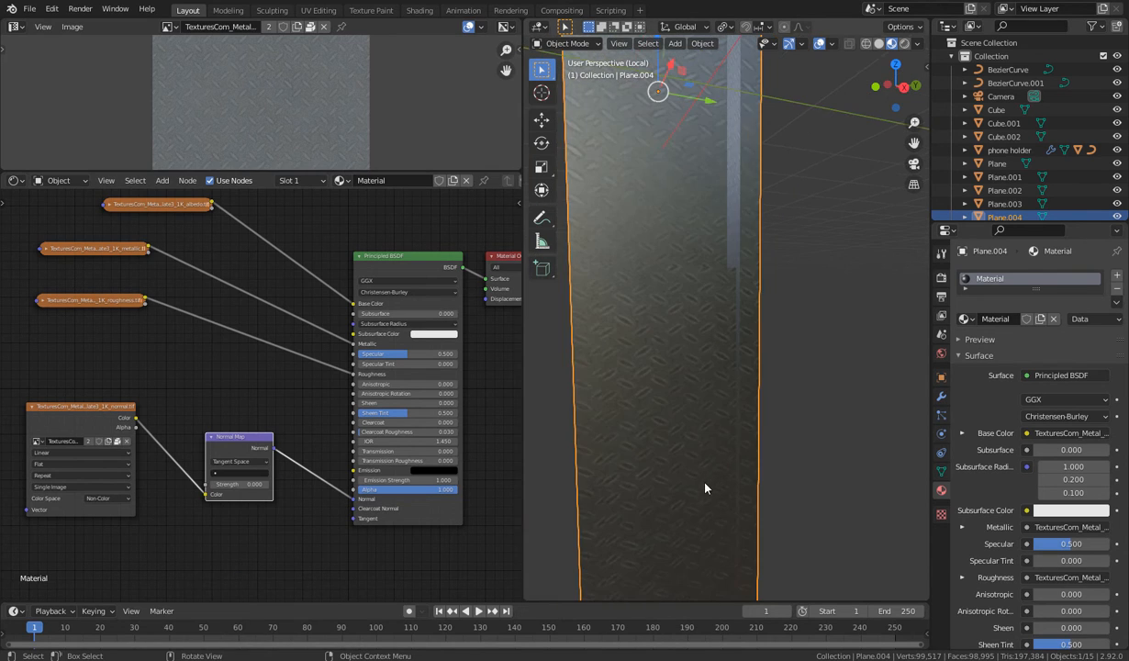
middle_click_drag(705, 485, 750, 482)
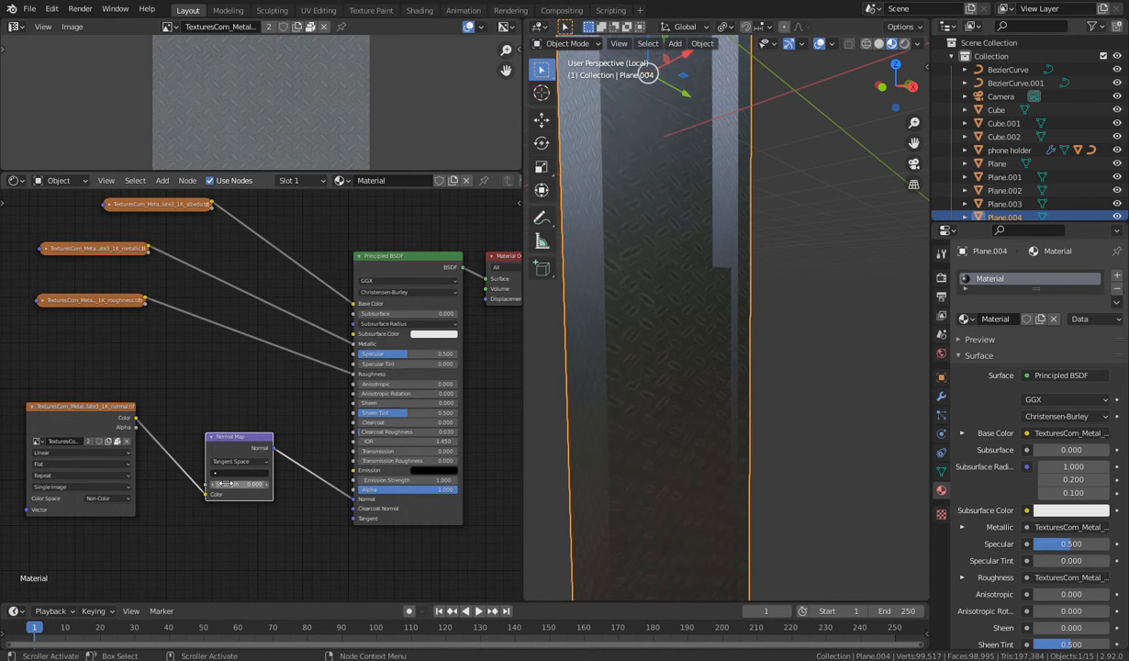
left_click_drag(235, 484, 268, 483)
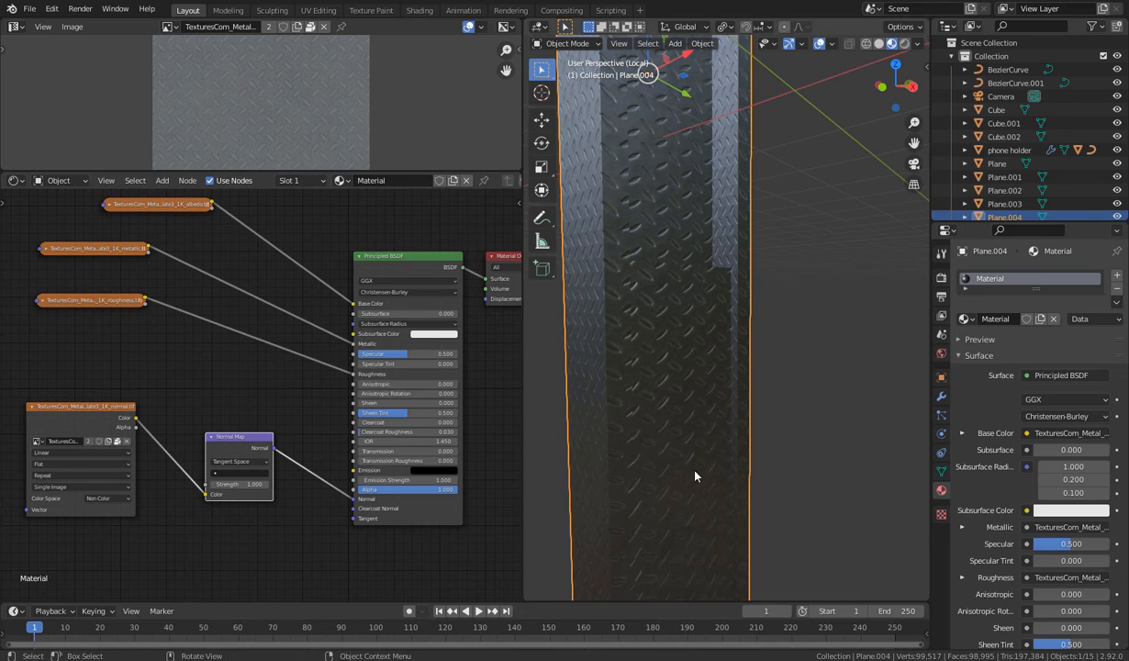
Review the textured post from several sides and check the folder holding the metal plate textures
middle_click_drag(666, 452, 681, 471)
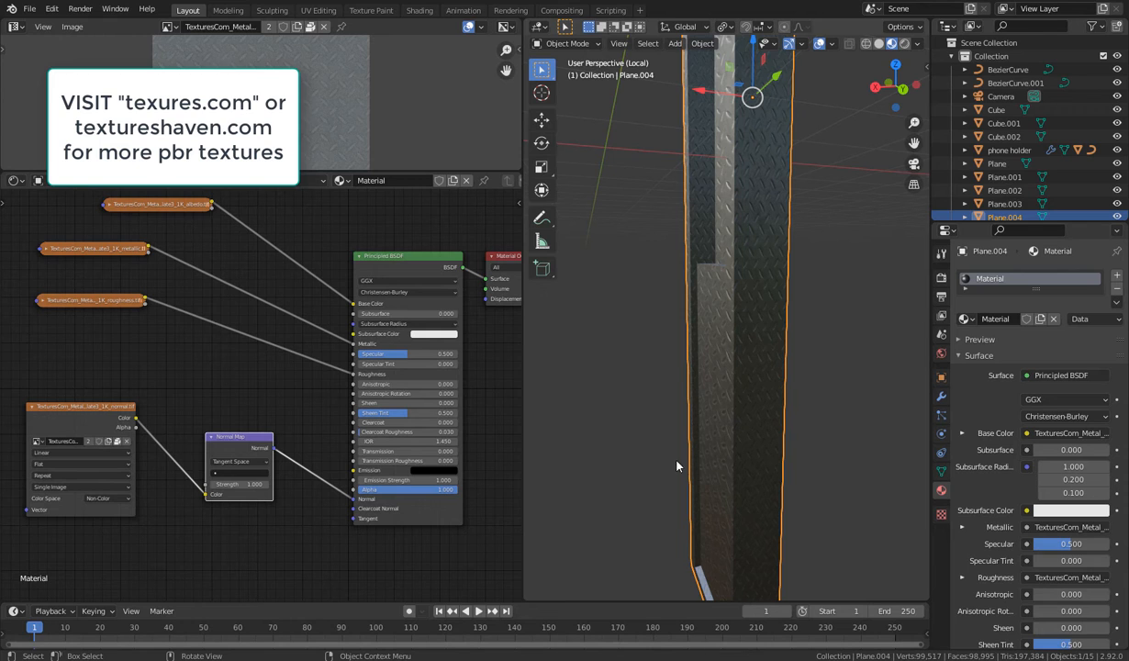
middle_click_drag(676, 465, 760, 420)
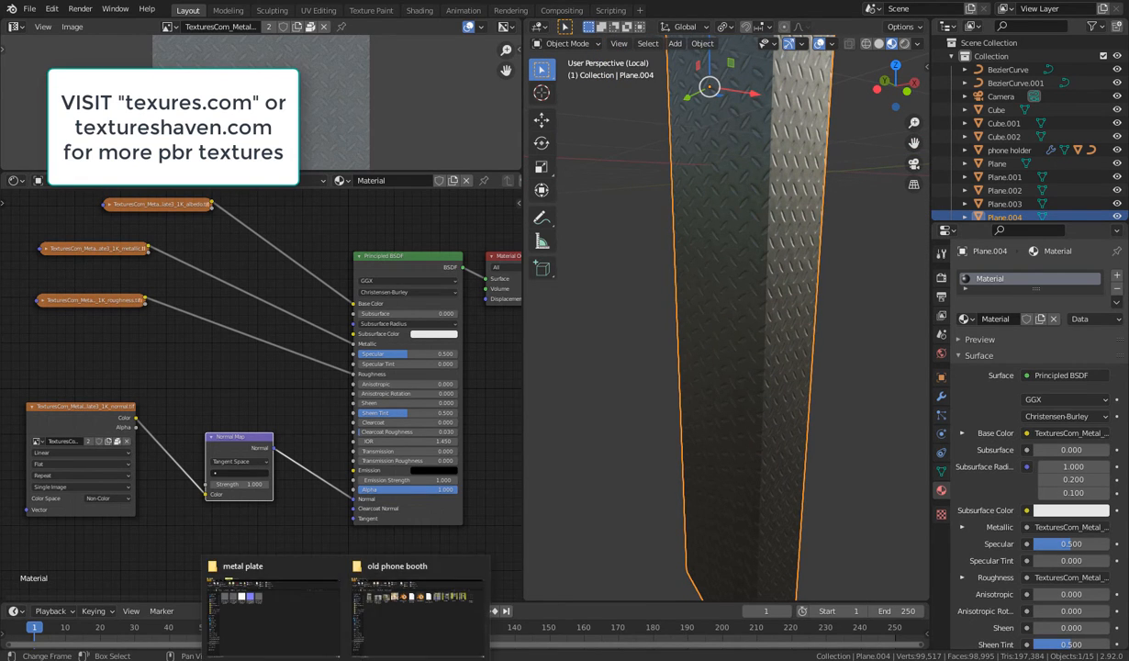
left_click(246, 622)
key("alt+Up")
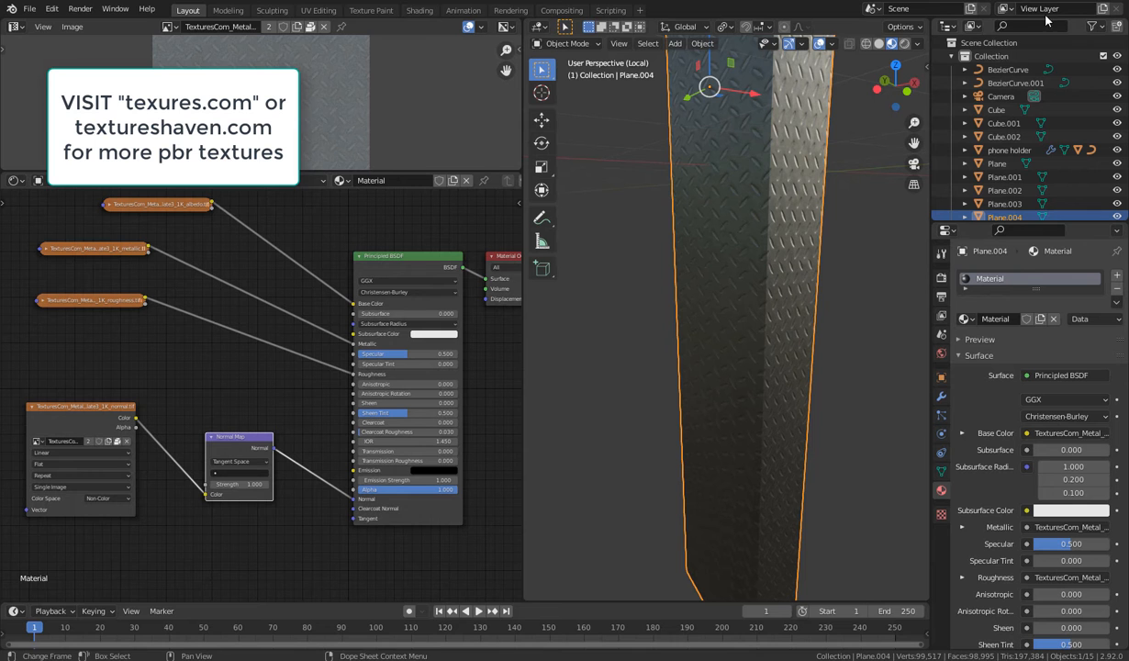
middle_click_drag(728, 423, 624, 429)
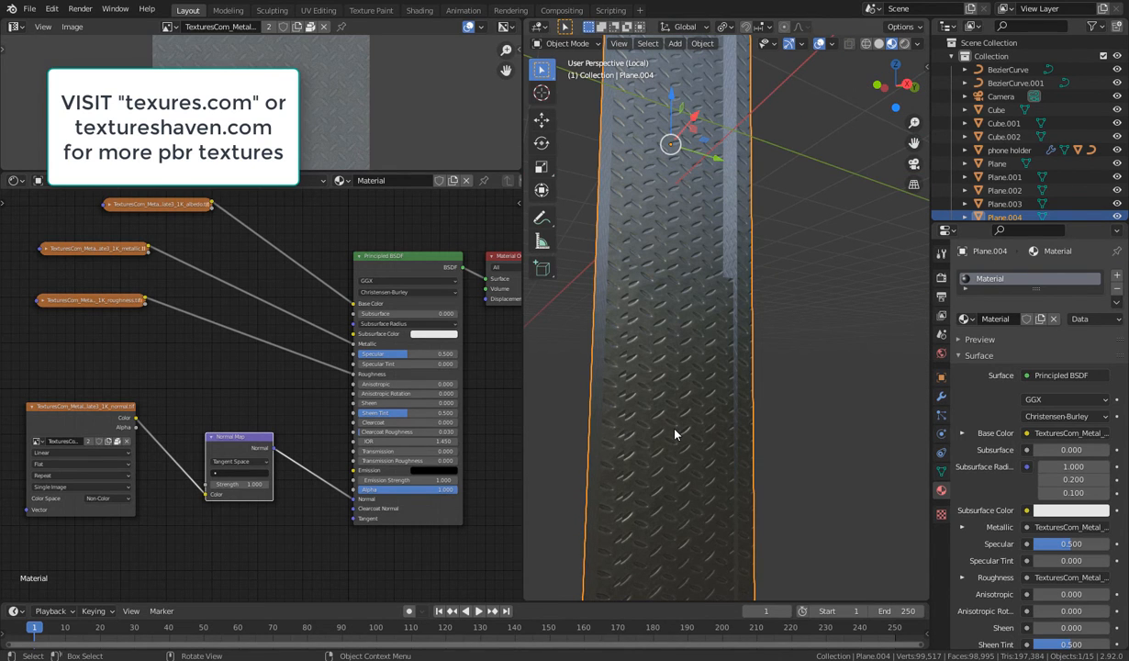
middle_click_drag(675, 429, 693, 450)
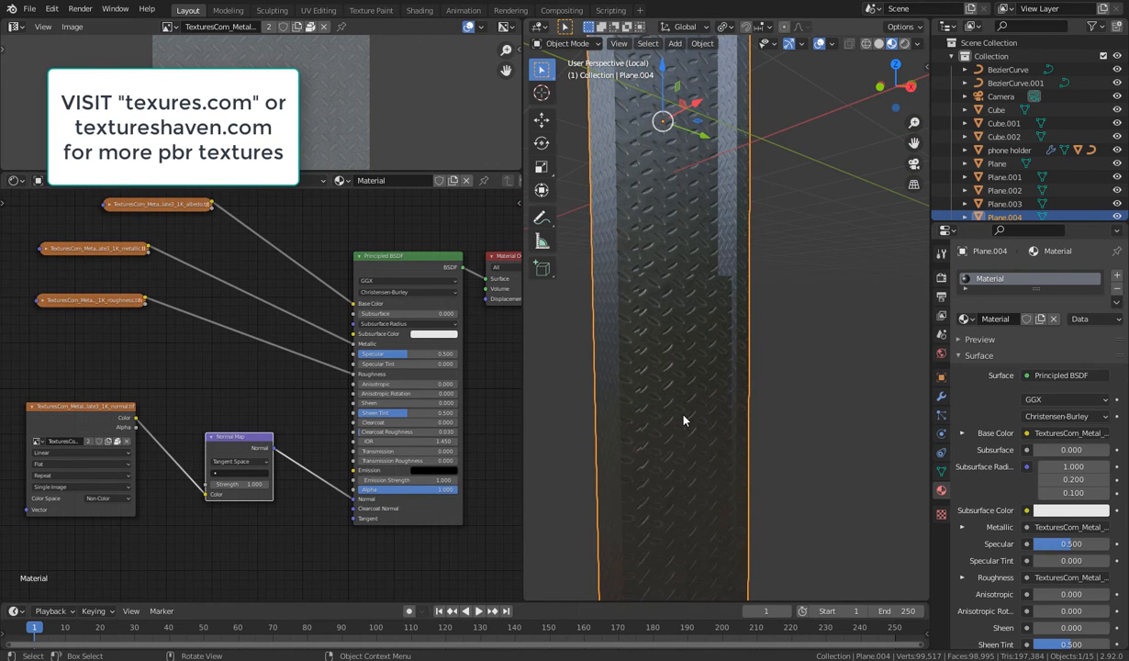
middle_click_drag(682, 421, 652, 423)
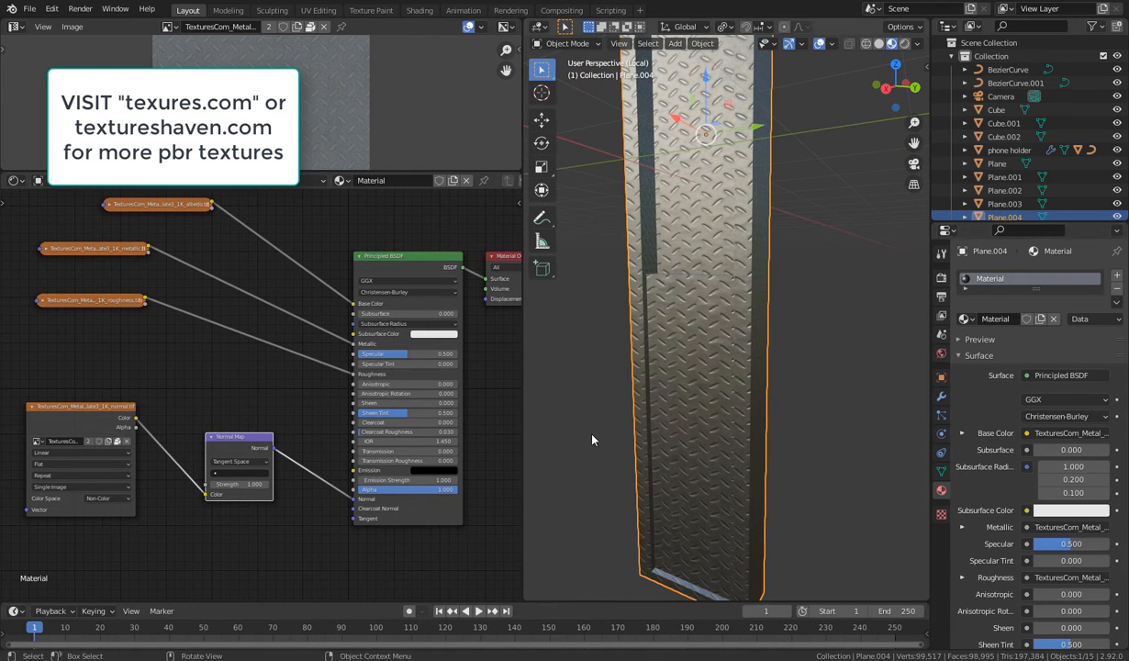
scroll(571, 416, "down", 5)
scroll(572, 415, "up", 3)
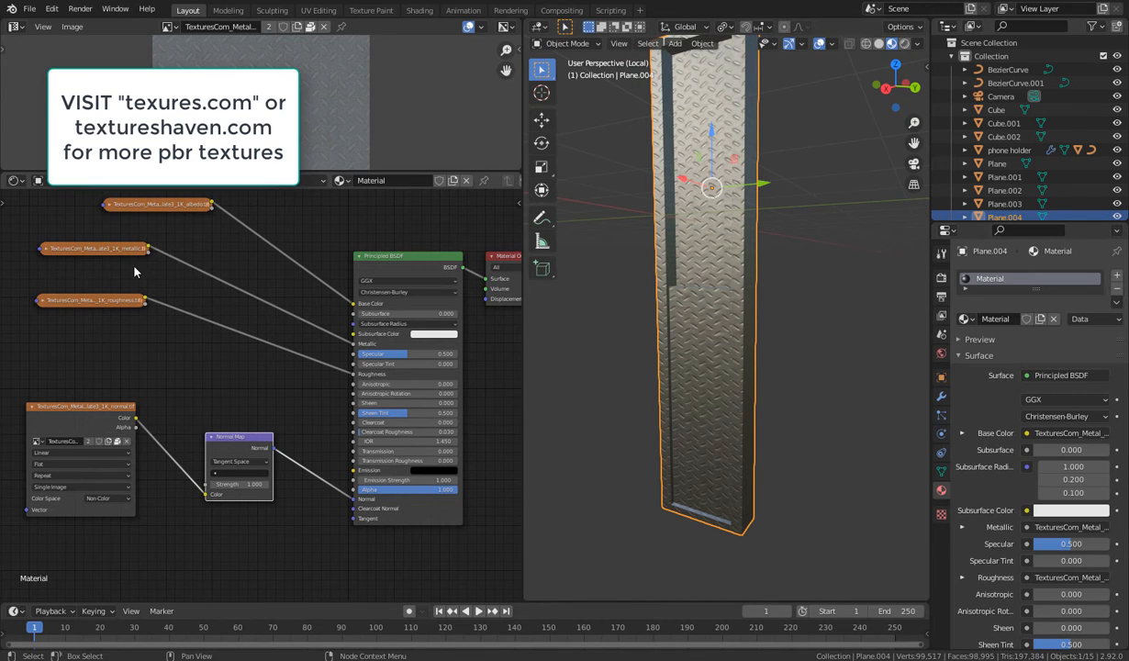
Start a new General file, saving the changes to old telephone 2 tuts.blend
left_click(27, 11)
mouse_move(27, 24)
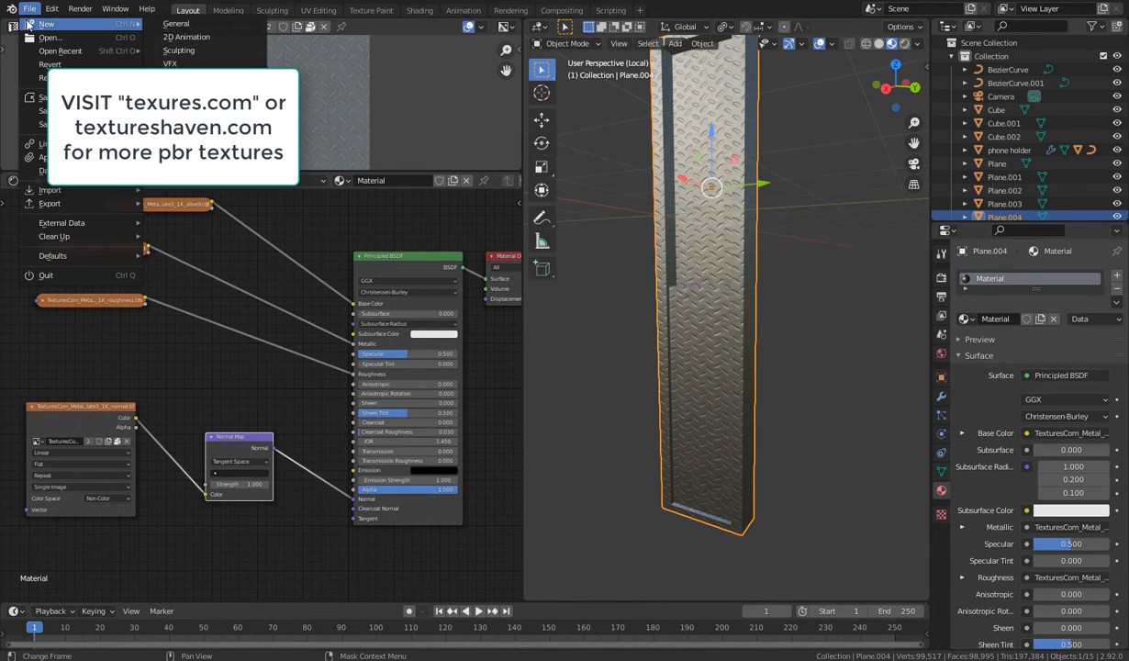
left_click(170, 24)
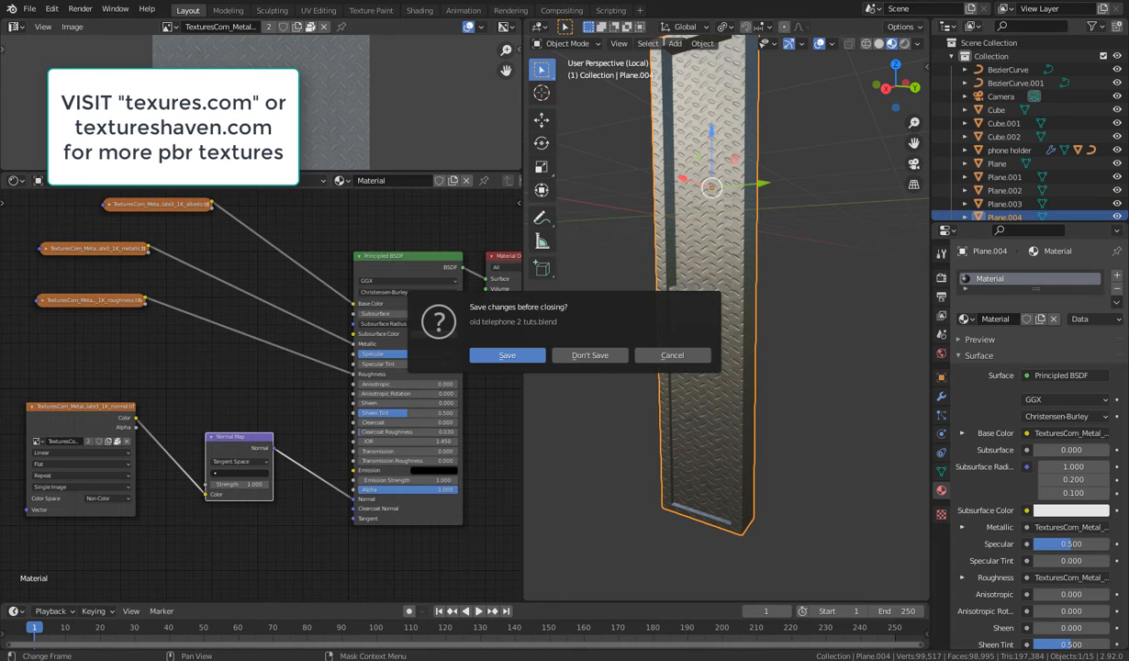
left_click(502, 348)
Split the 3D viewport into two side-by-side areas and divide one of them into two stacked areas
middle_click_drag(544, 362, 476, 360)
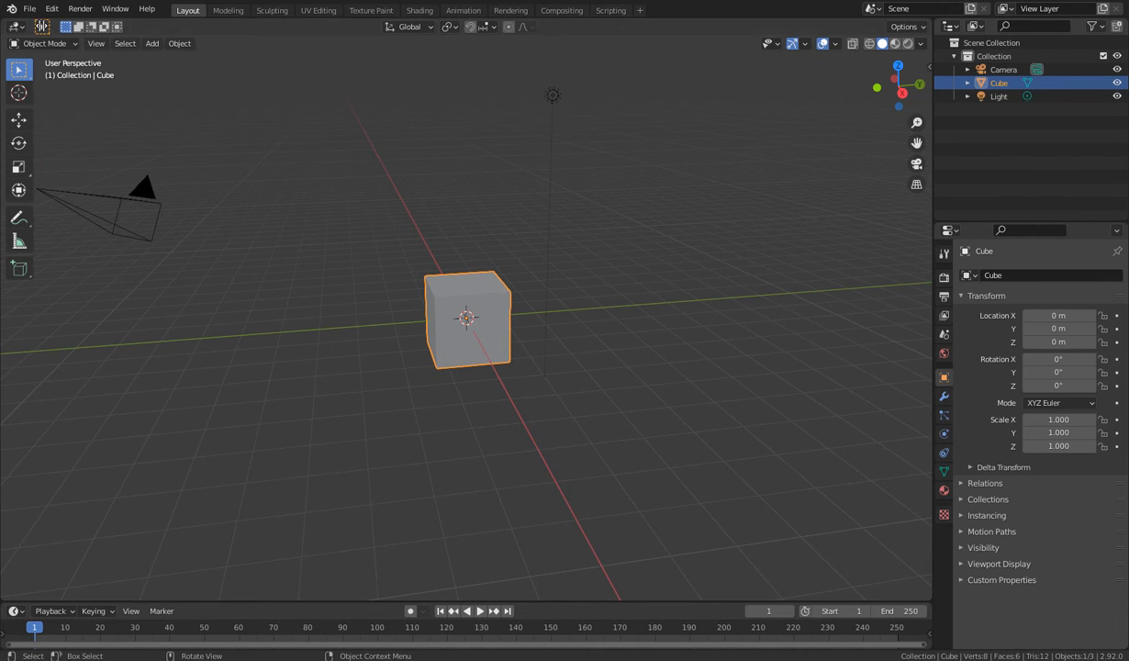
left_click_drag(42, 26, 495, 41)
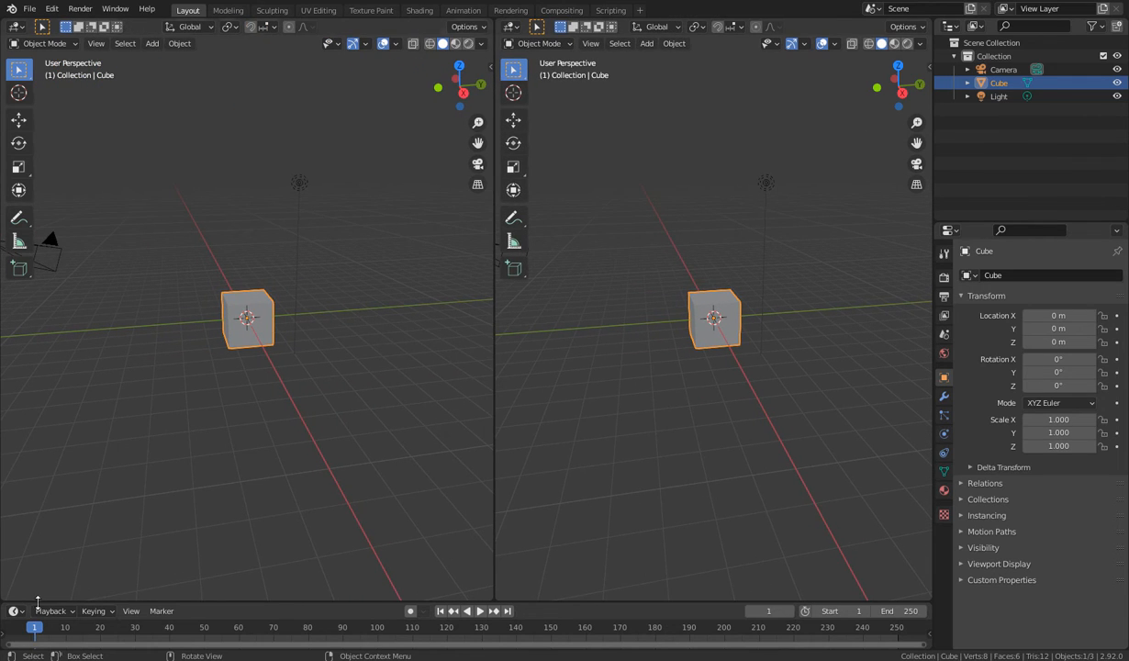
left_click_drag(36, 601, 79, 259)
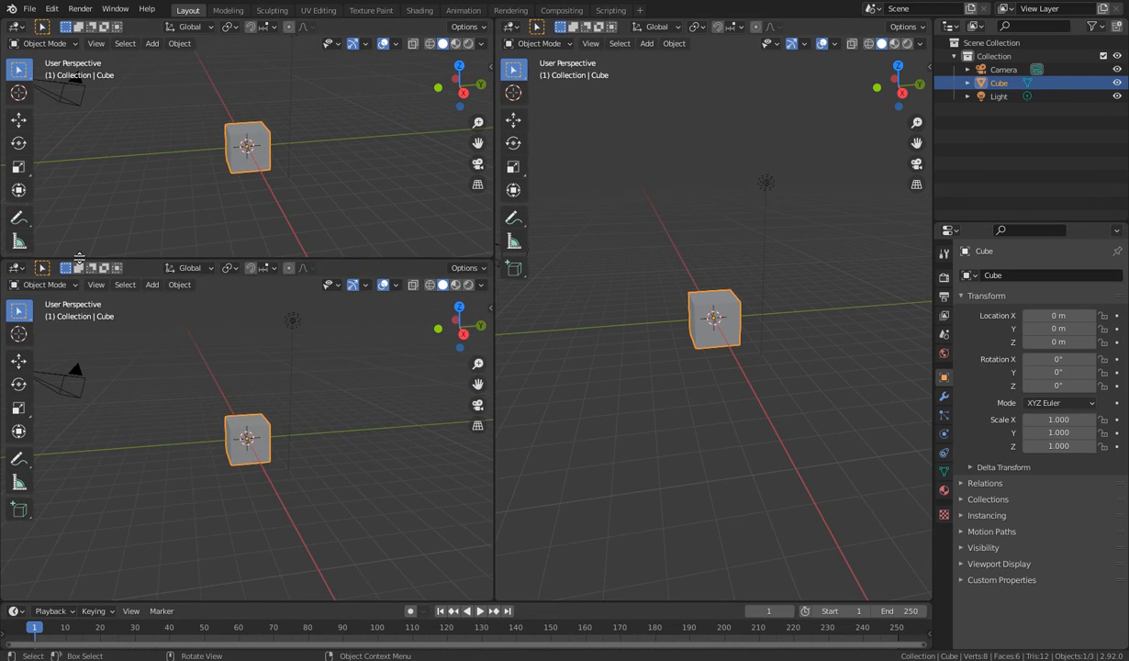
Change the lower stacked area to the Shader Editor and the one above it to the UV Editor, trying the Image Editor first
left_click(16, 267)
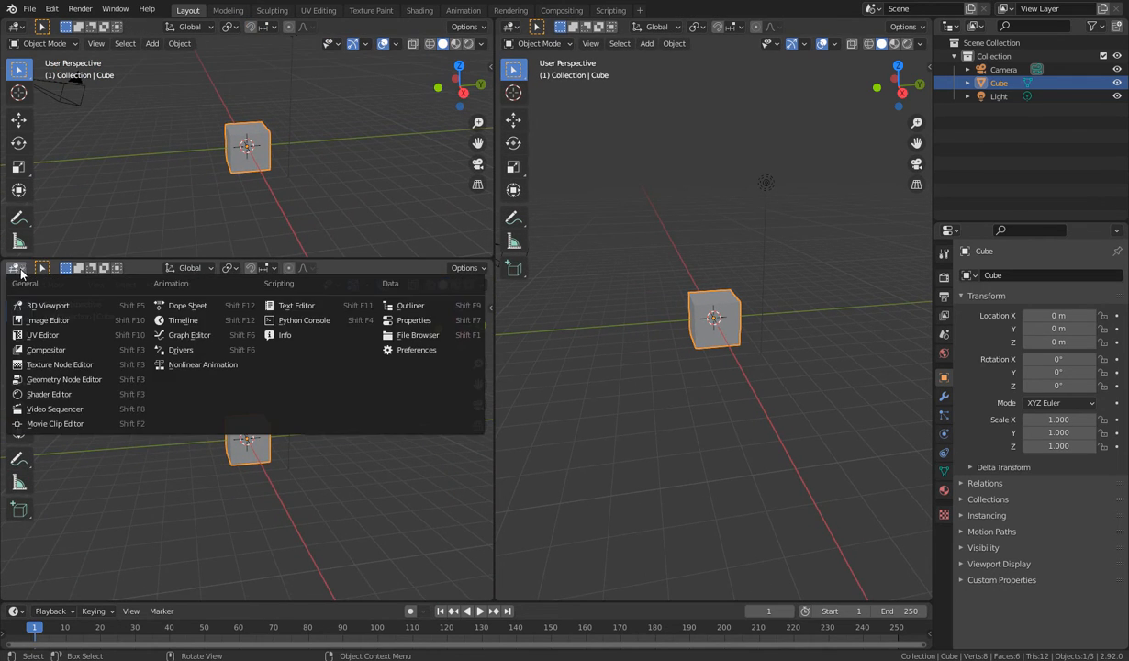
left_click(48, 395)
left_click(16, 26)
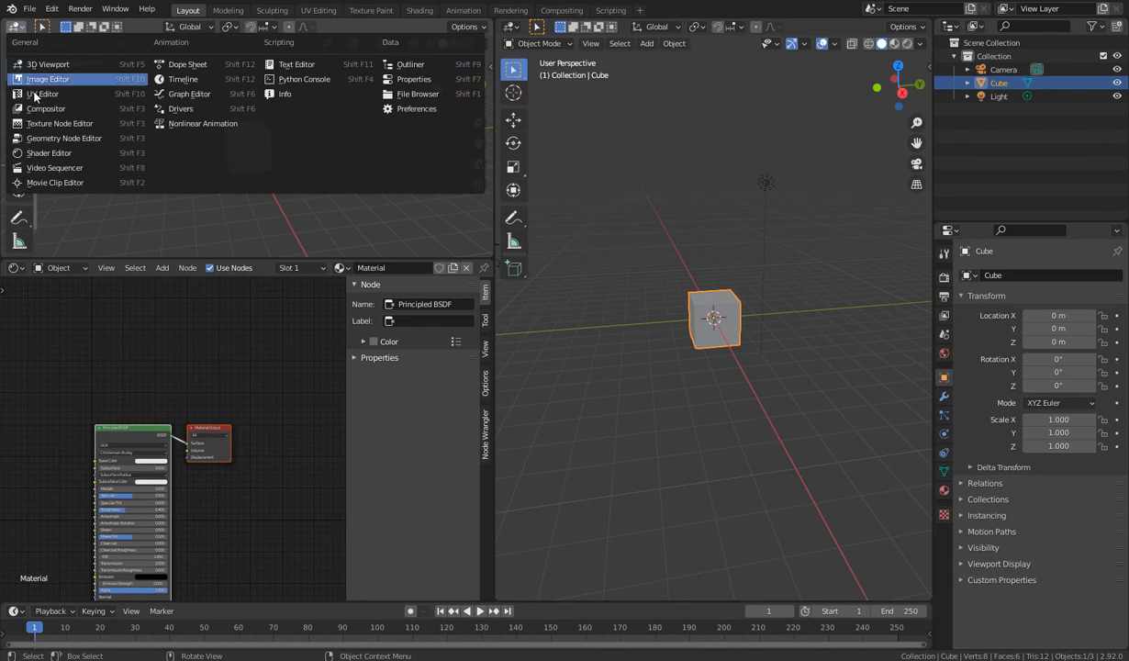
left_click(44, 80)
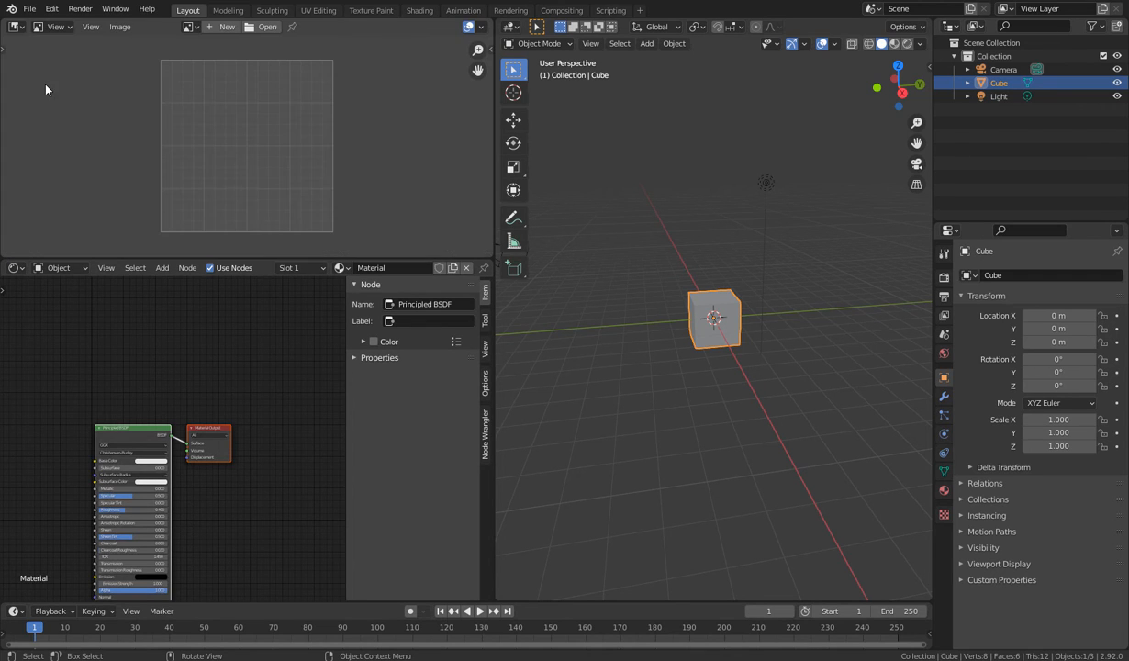
left_click(14, 26)
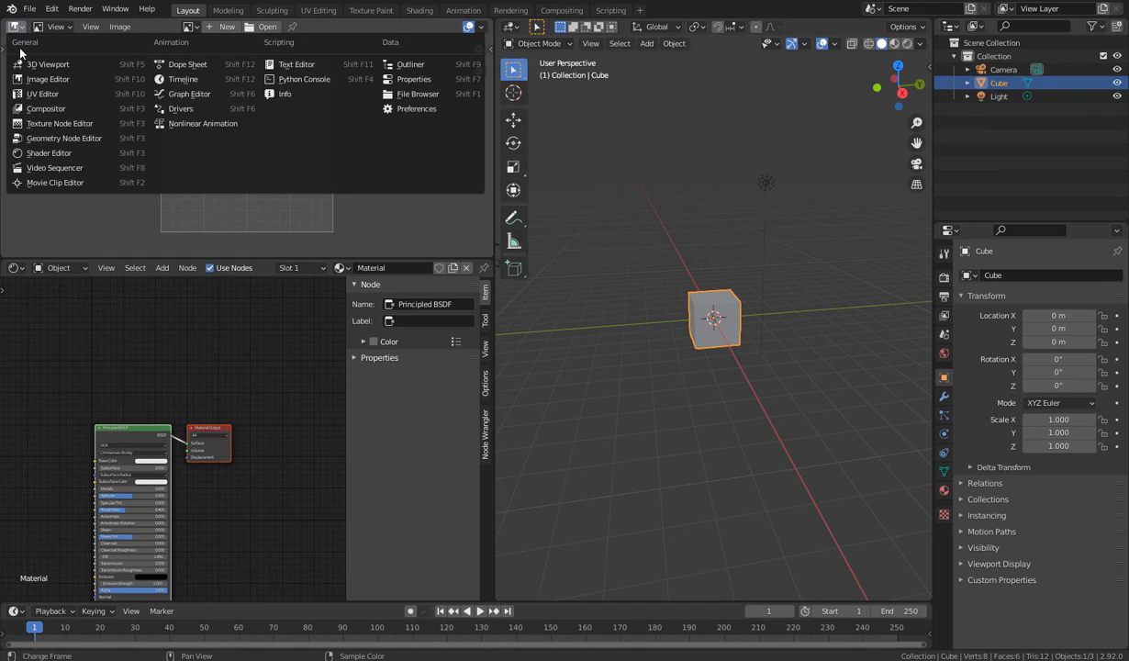
left_click(42, 98)
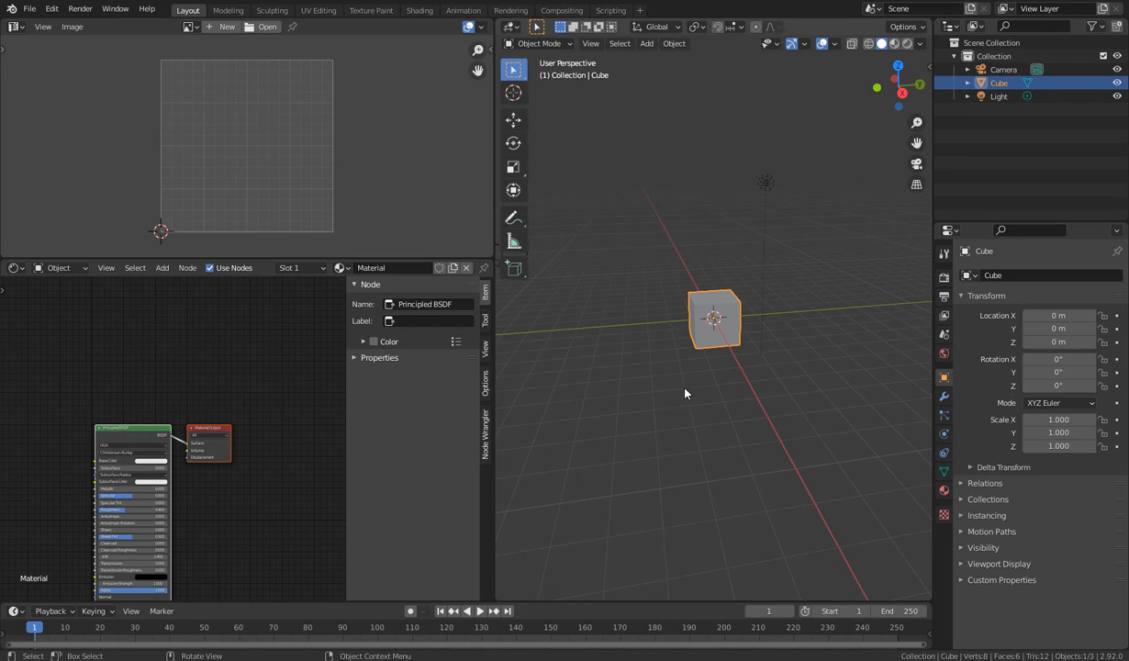
Enter Edit Mode on the default cube to show its UV layout, and hide the Shader Editor's sidebar
key("Tab")
middle_click_drag(733, 354, 712, 363)
scroll(713, 363, "up", 4)
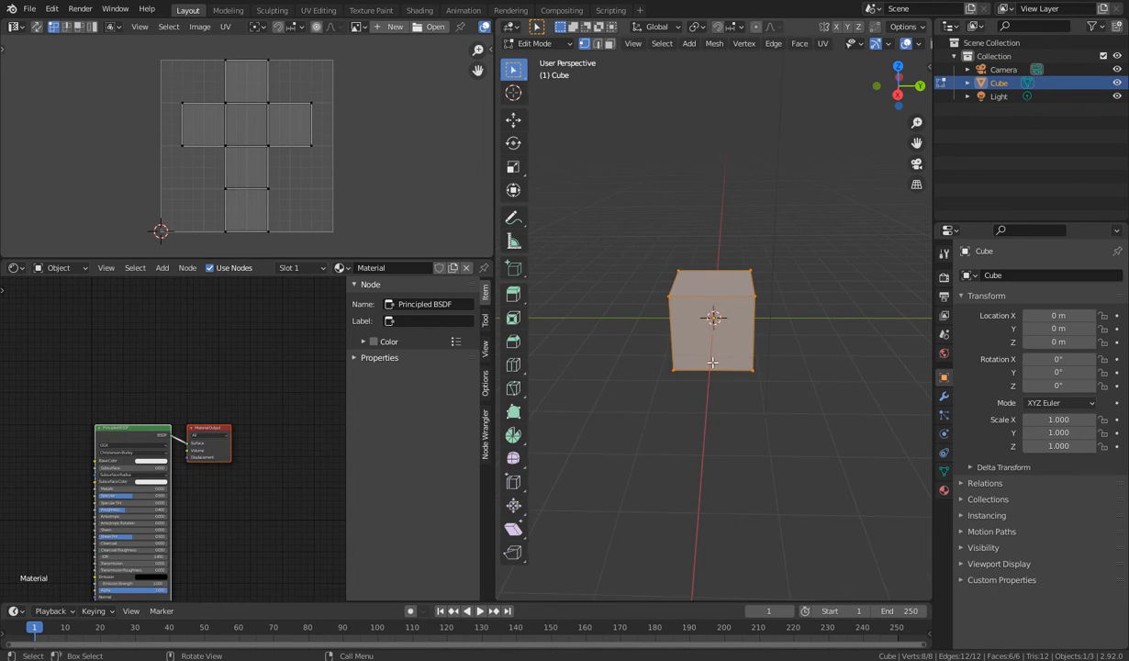
middle_click_drag(678, 419, 726, 286)
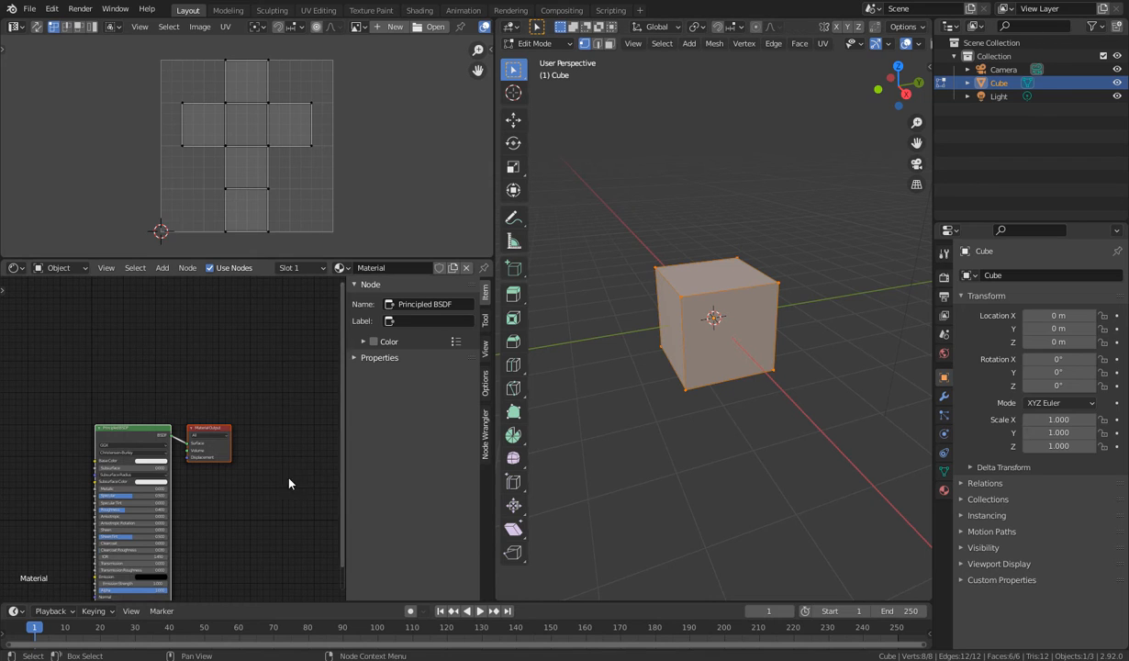
key("n")
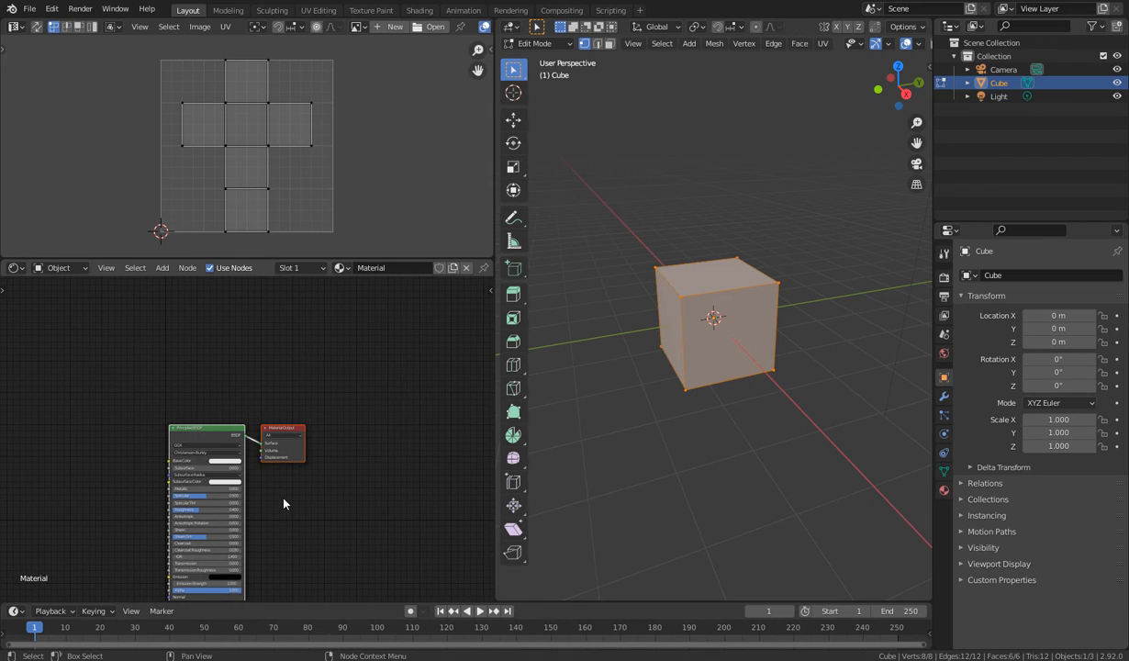
middle_click_drag(272, 478, 335, 438)
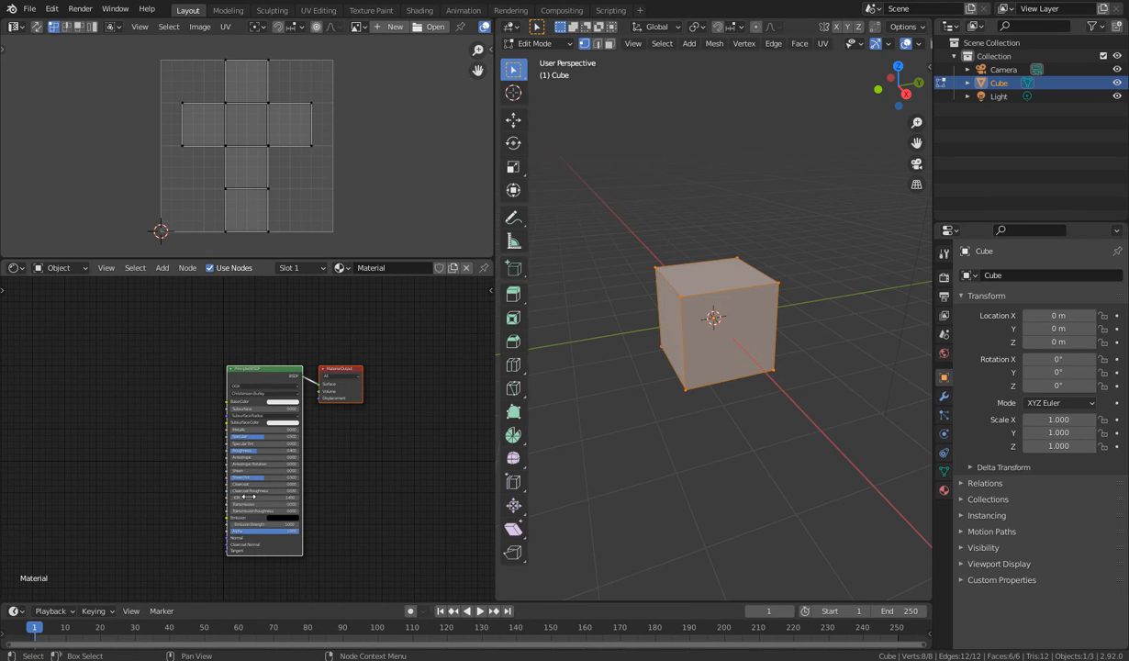
Set the 3D viewport shading to Rendered, trying Material Preview first
middle_click_drag(873, 46, 790, 46)
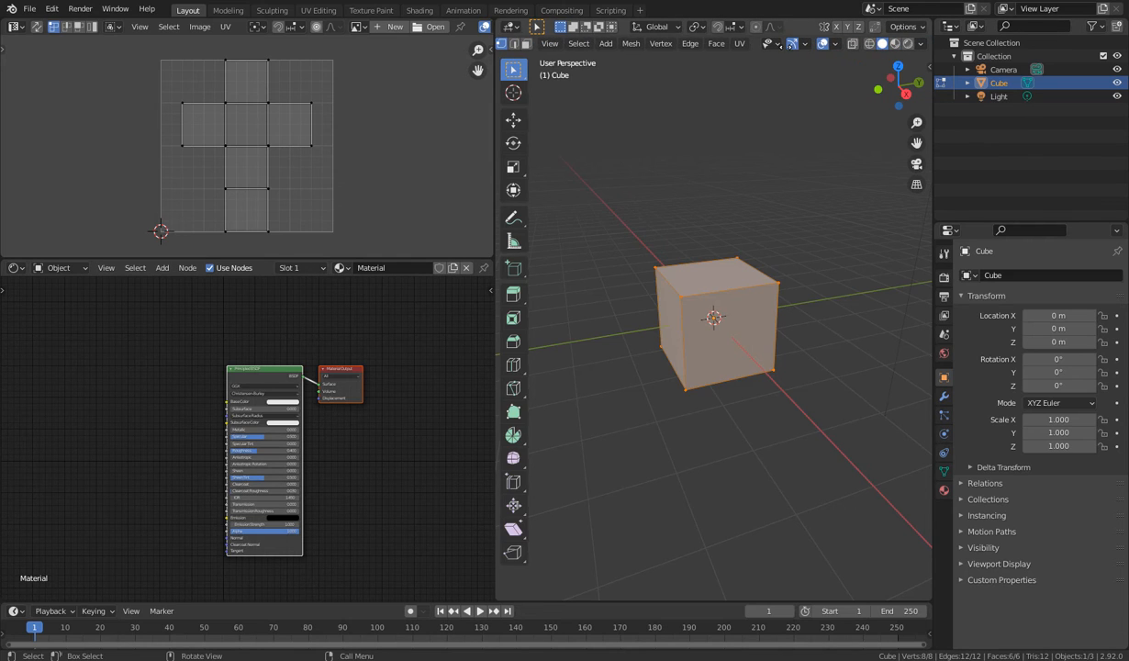
left_click(894, 44)
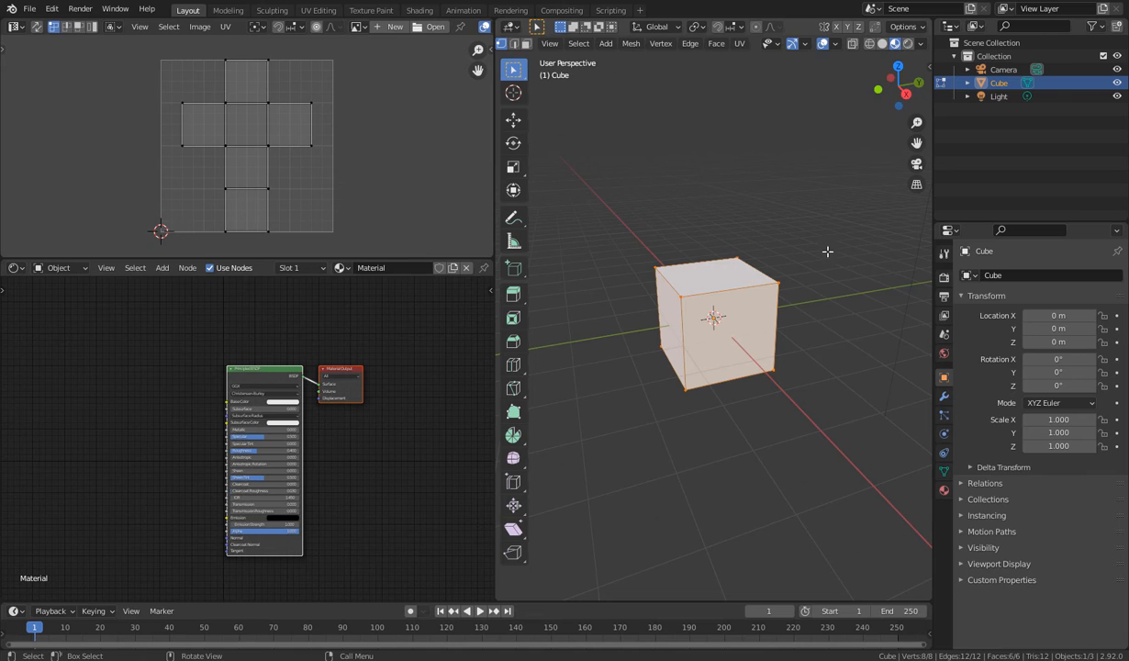
left_click(908, 46)
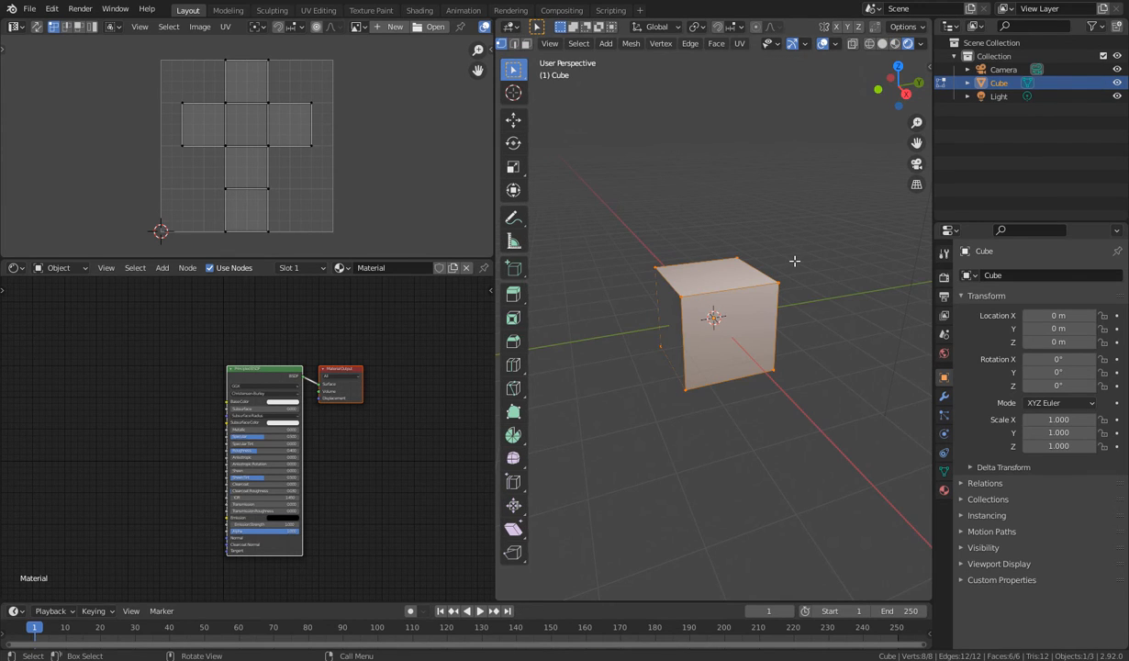
scroll(762, 330, "down", 2)
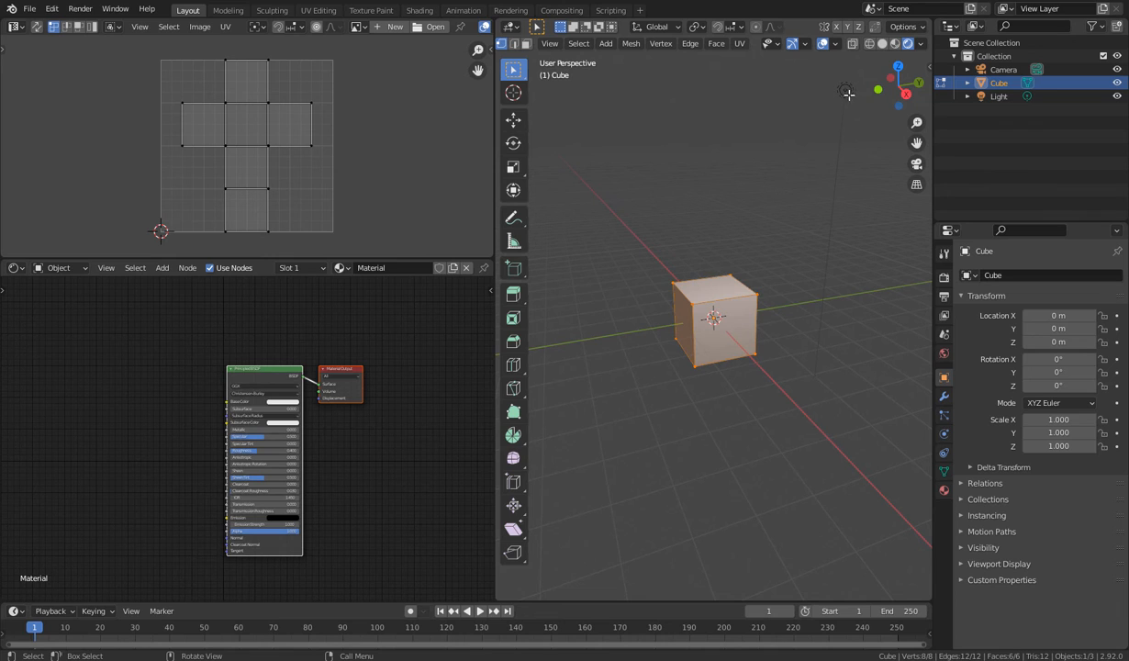
Return to Object Mode and change the scene's point light to a Sun
key("Tab")
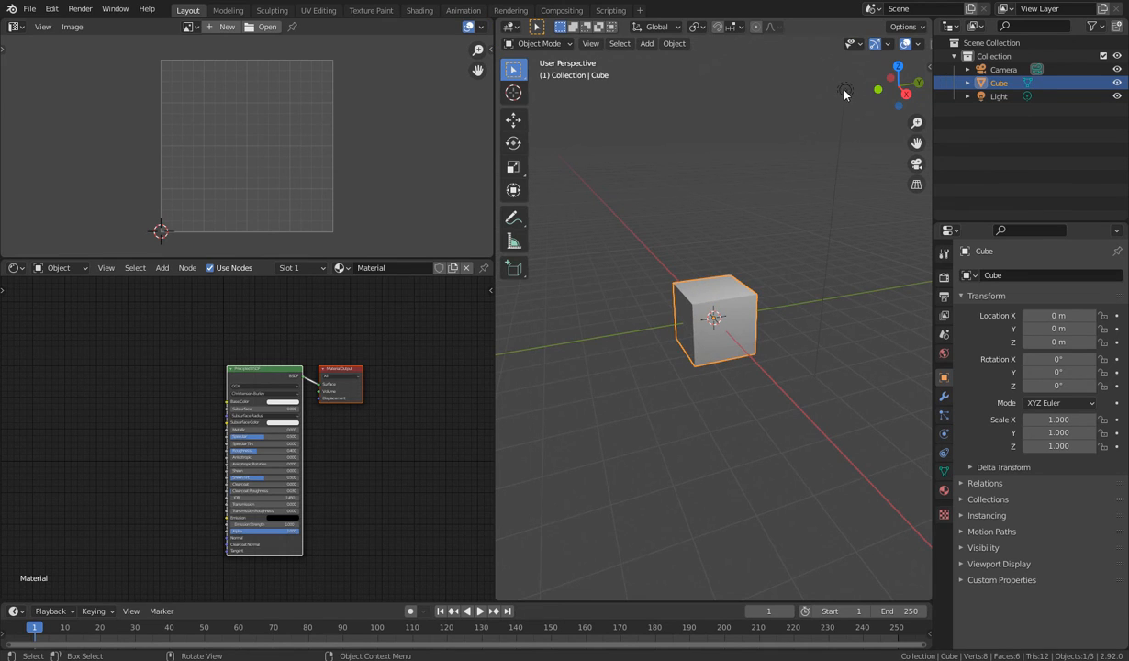
left_click(844, 92)
left_click(943, 433)
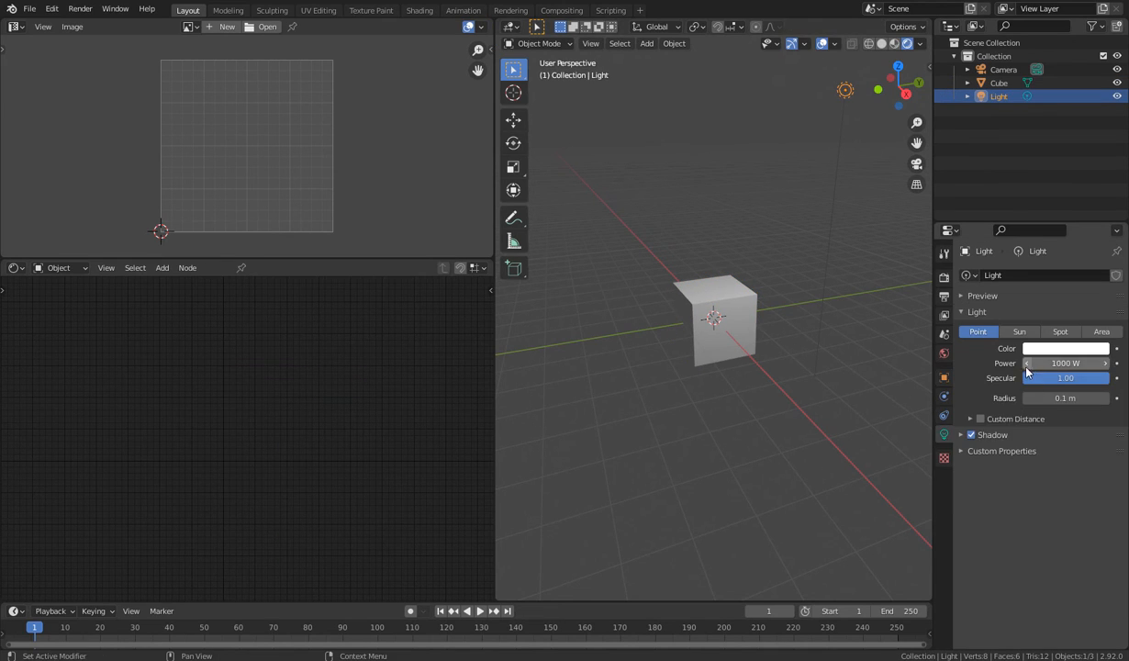
left_click(1018, 331)
scroll(776, 367, "up", 2)
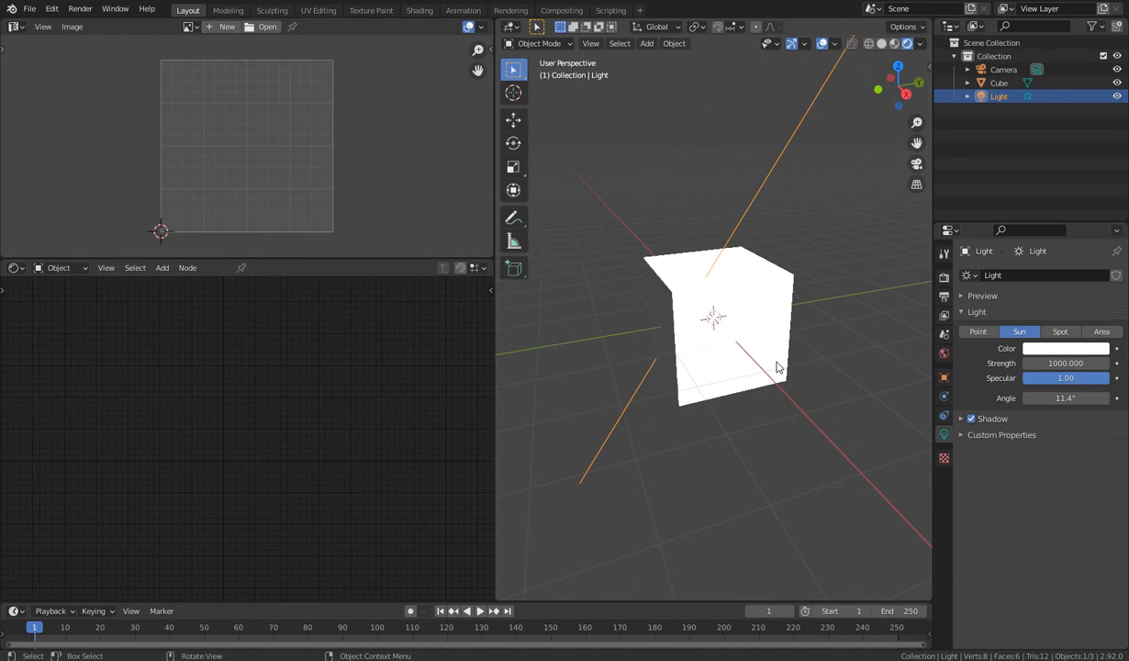
middle_click_drag(785, 410, 768, 416)
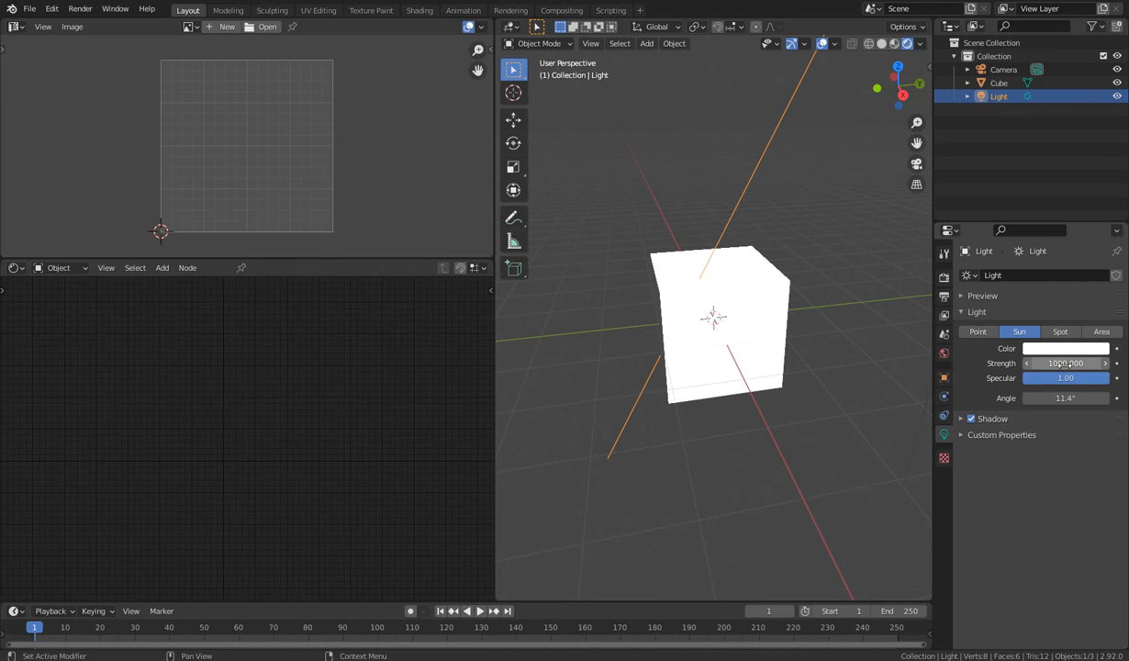
Set the sun light's strength to 10
left_click_drag(1065, 363, 1061, 363)
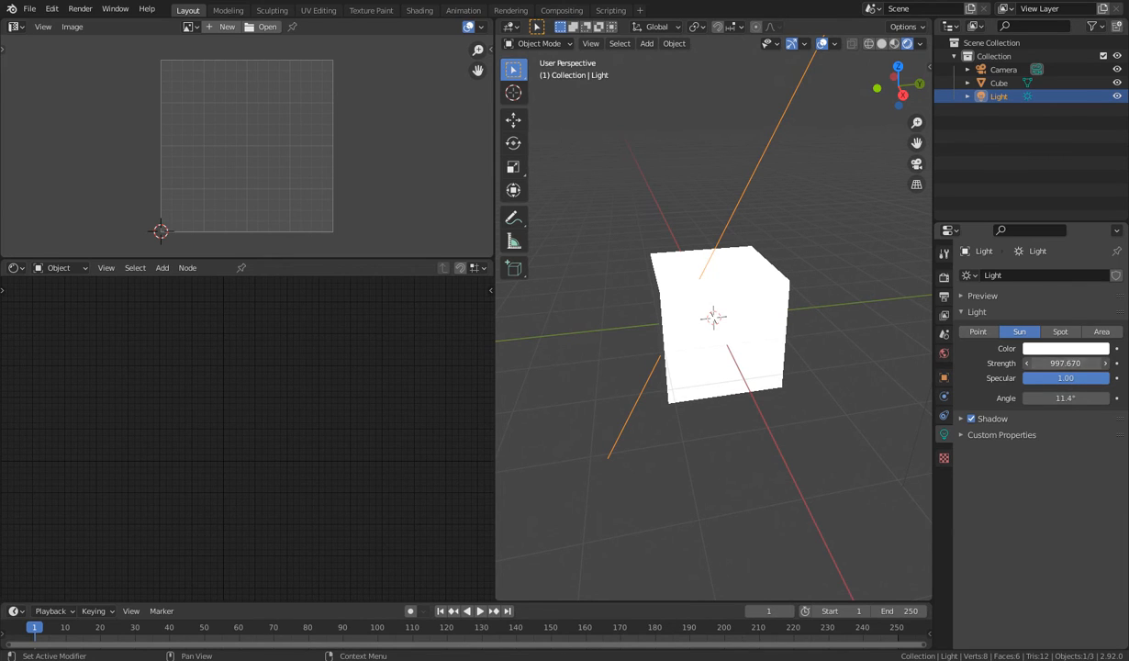
left_click(1064, 363)
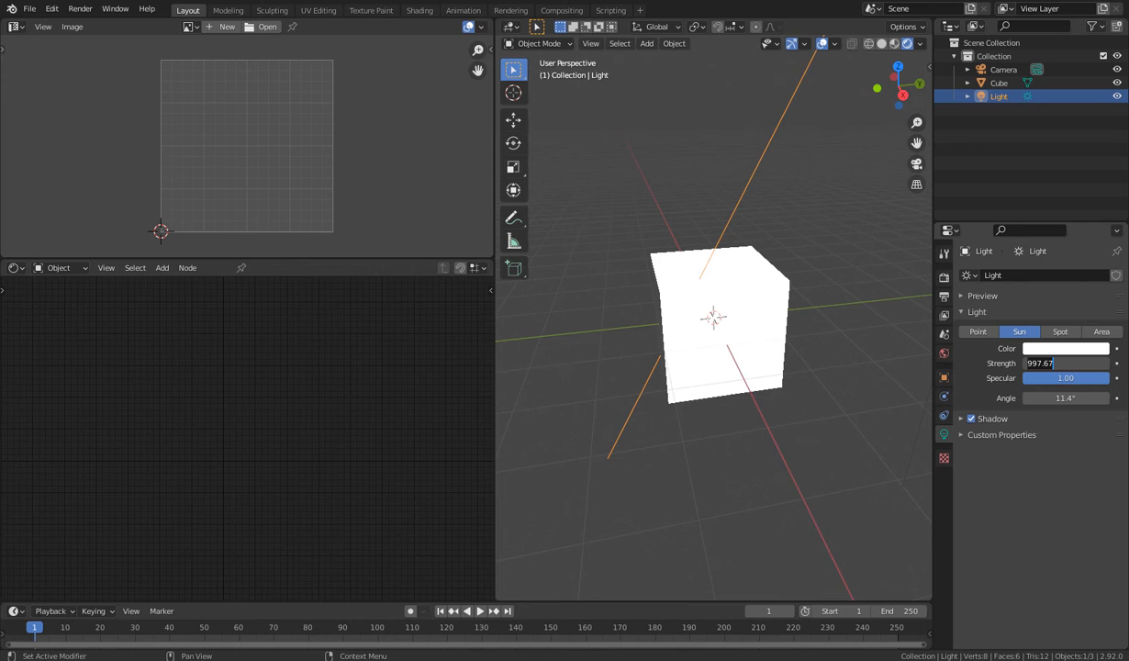
type("10")
key("Return")
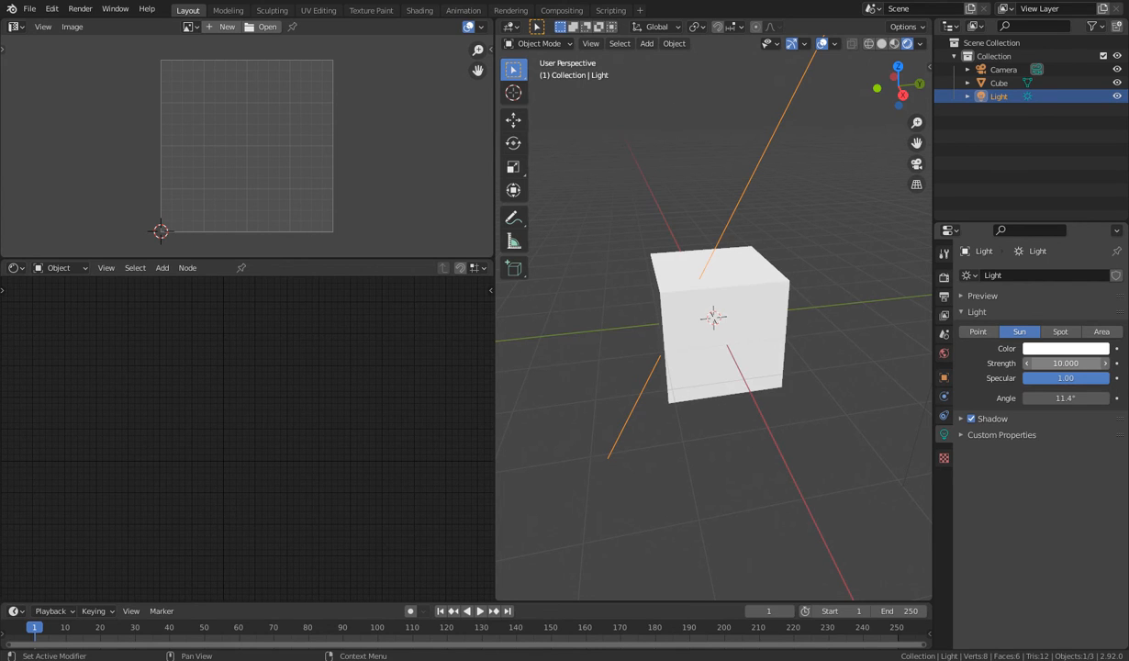
mouse_move(750, 260)
middle_mouse_down()
mouse_move(801, 298)
mouse_move(774, 237)
mouse_move(676, 303)
mouse_move(725, 280)
mouse_move(780, 286)
mouse_move(733, 274)
middle_mouse_up()
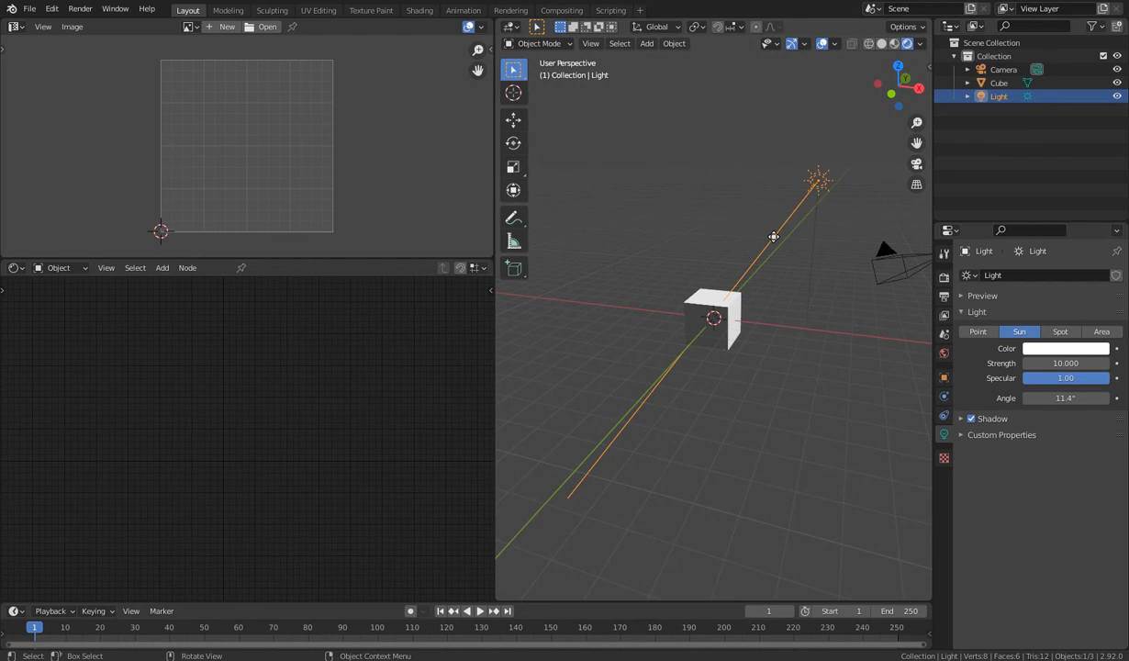
key("g")
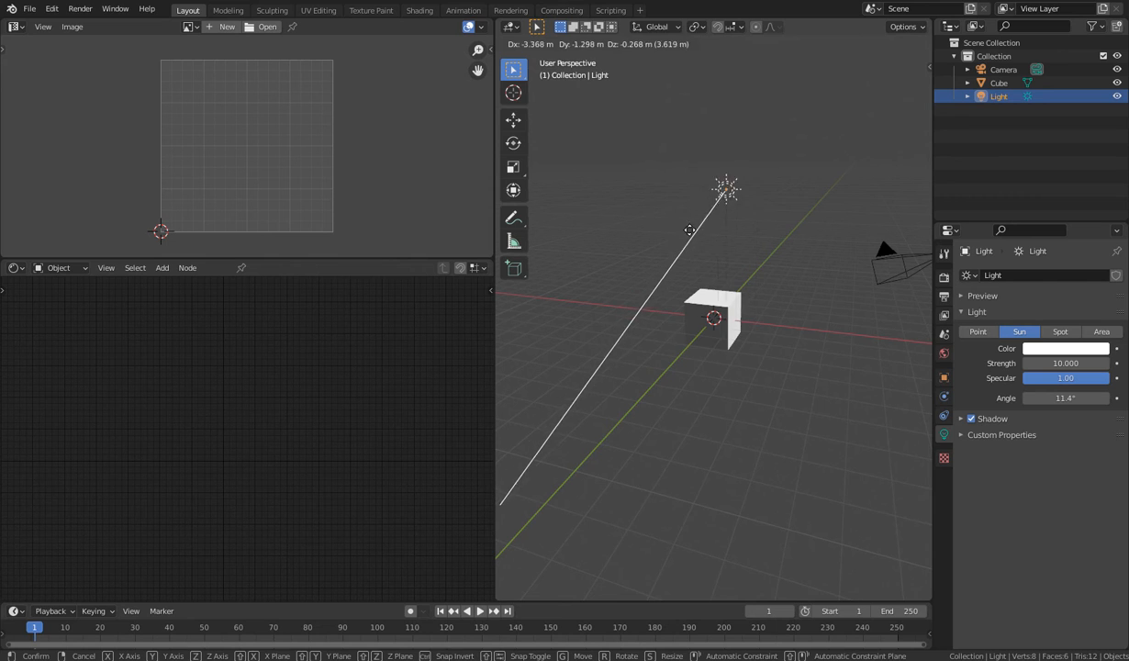
right_click(689, 230)
Select the cube to bring up its material nodes in the Shader Editor
scroll(699, 373, "up", 5)
middle_click_drag(699, 372, 639, 383)
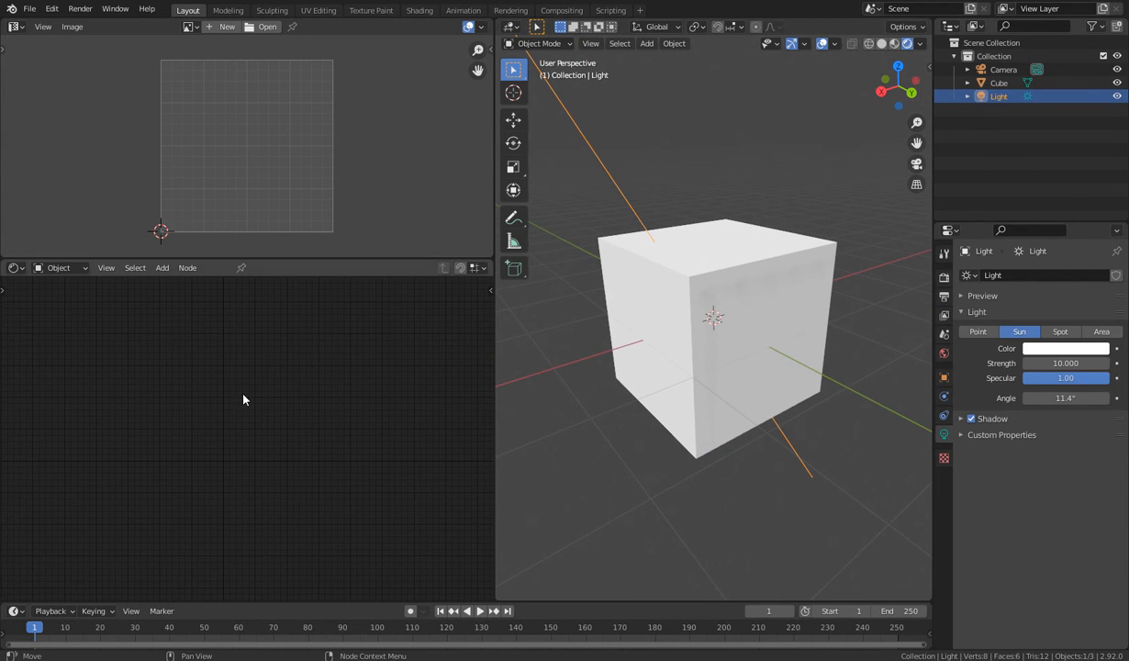
left_click(717, 369)
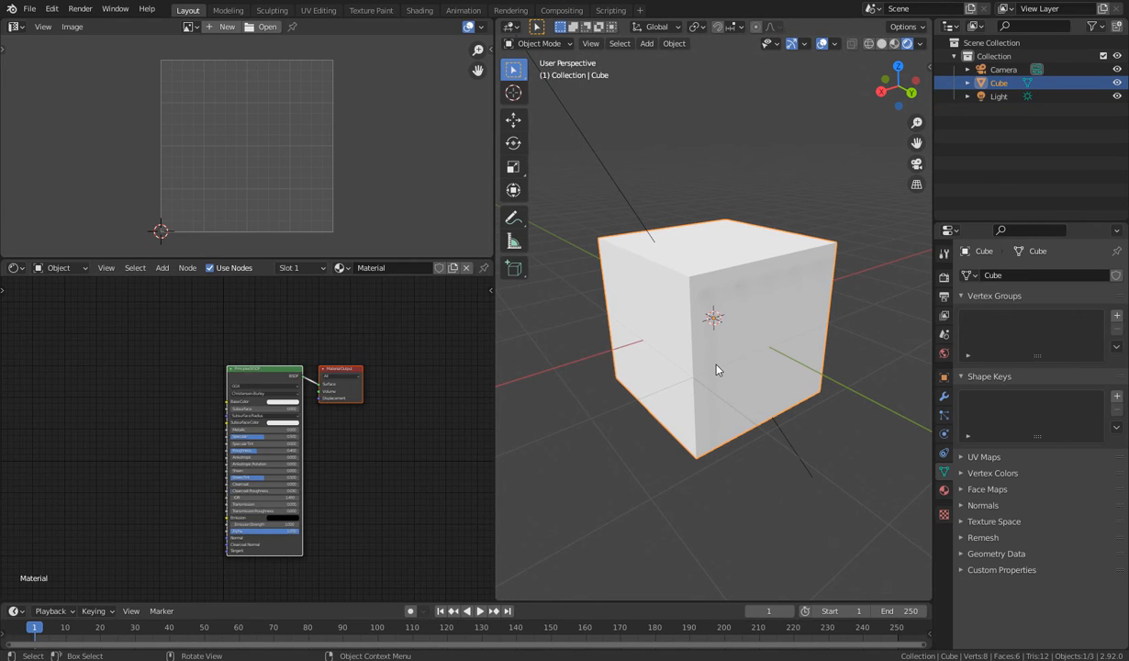
scroll(264, 414, "up", 3)
scroll(263, 413, "down", 2)
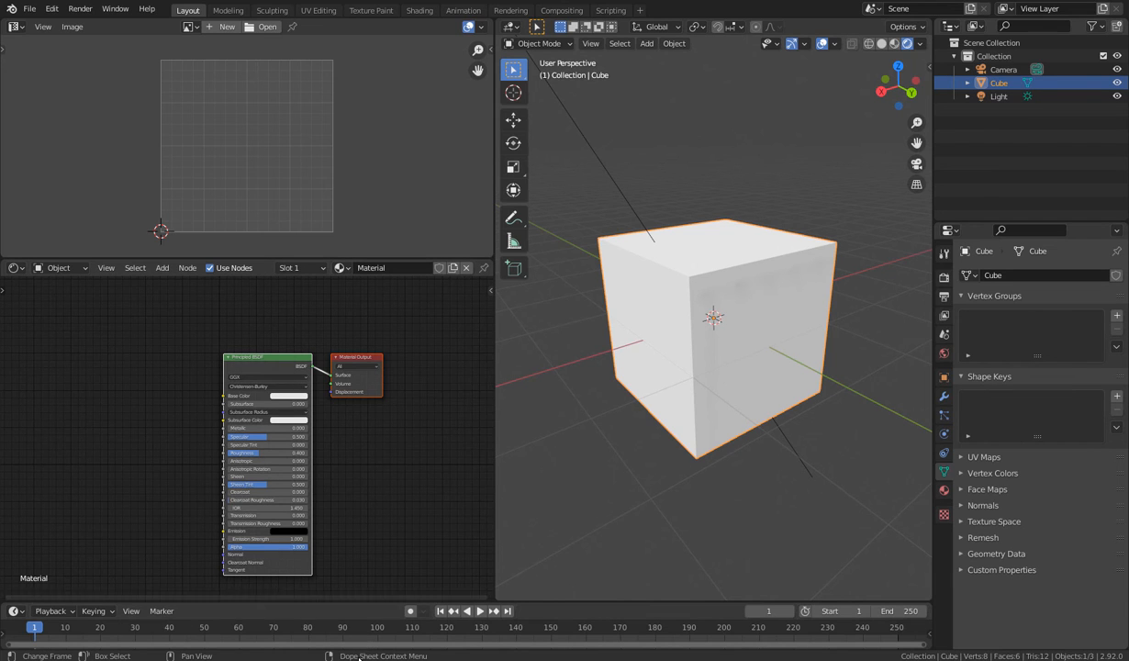
Switch to File Explorer, open the rough wood texture folder and select the TexturesCom_Wood_Rough_1K_albedo image
mouse_move(349, 647)
left_click(266, 623)
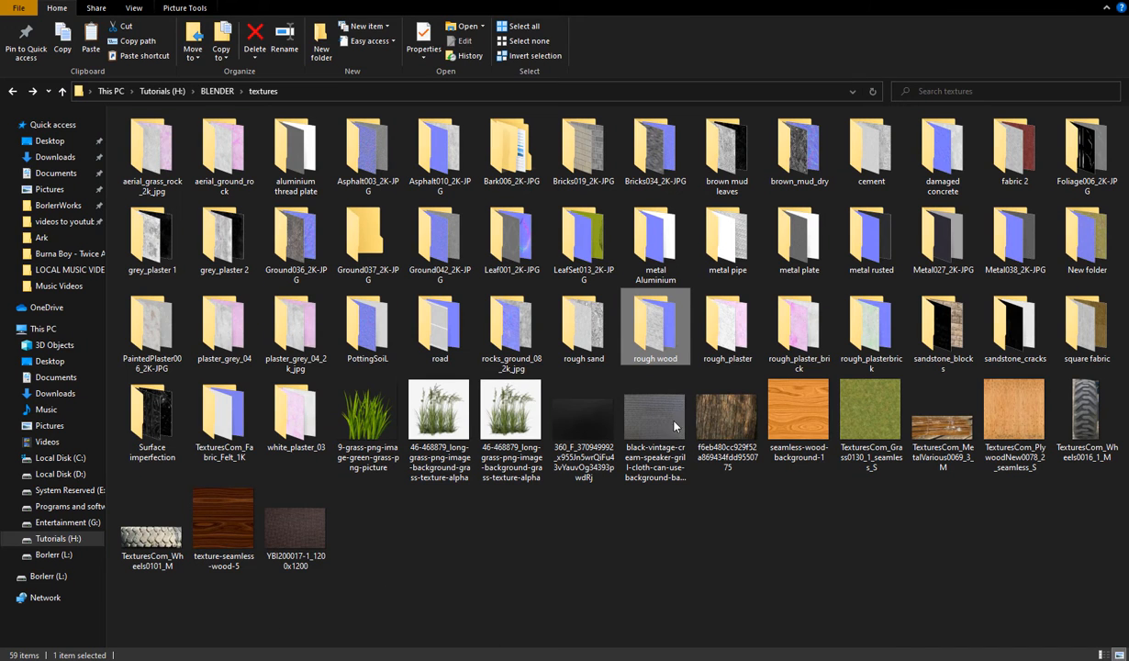
double_click(646, 356)
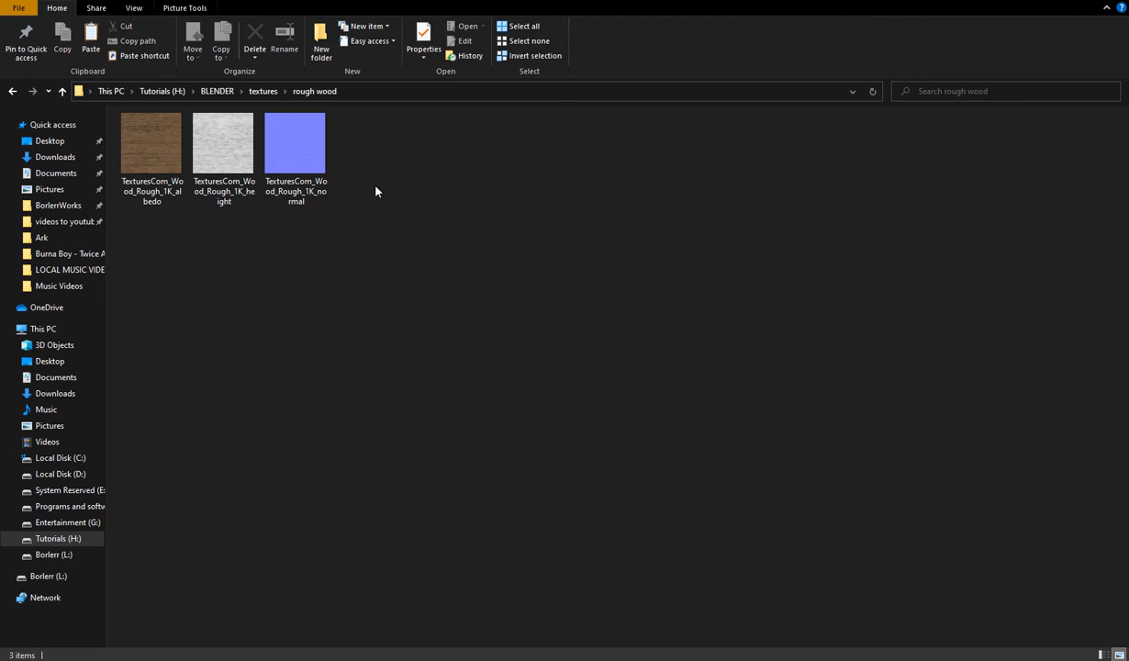
left_click(142, 156)
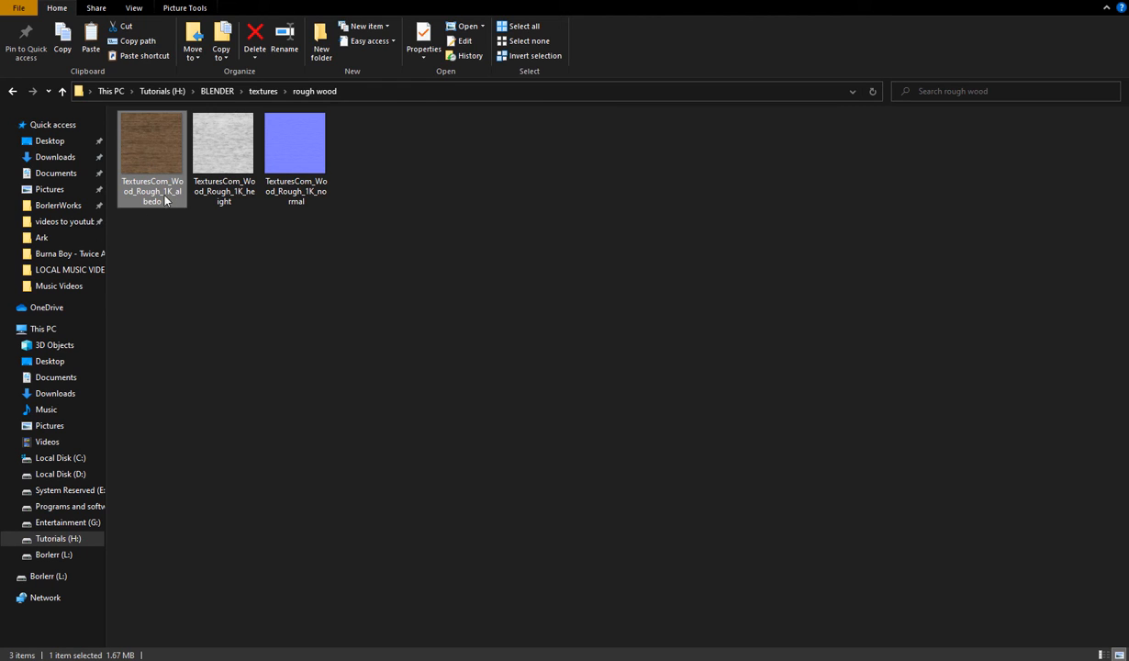
Try dropping the albedo image into the other Blender window, close that window without saving and return to the cube's file
left_click_drag(131, 154, 734, 604)
left_click_drag(777, 641, 269, 459)
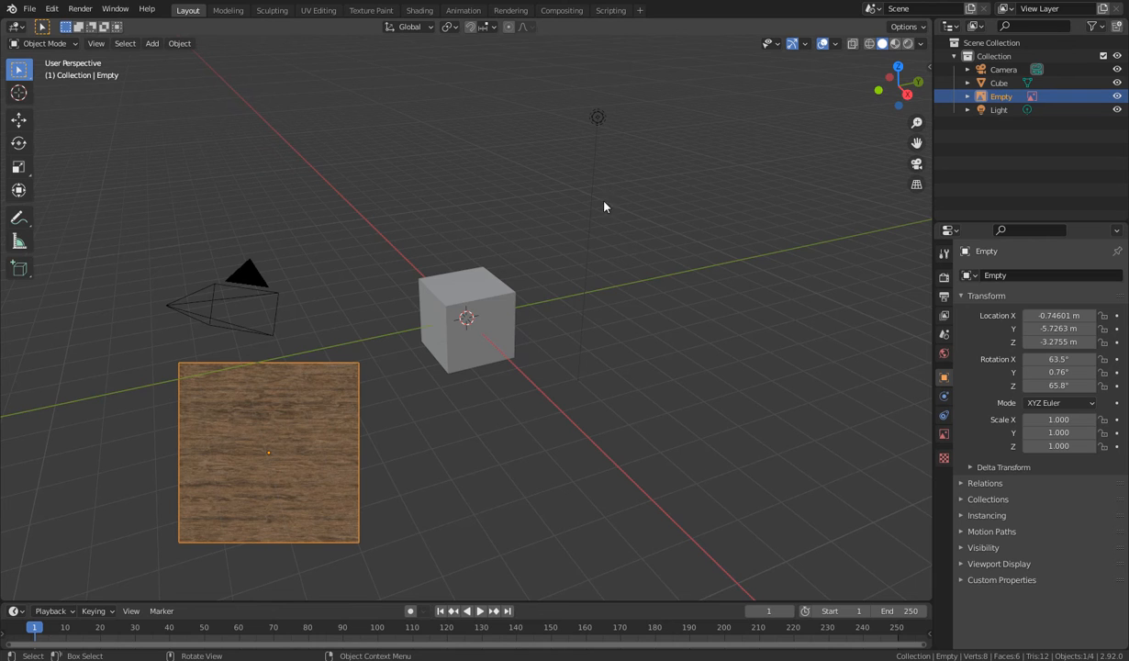
mouse_move(805, 657)
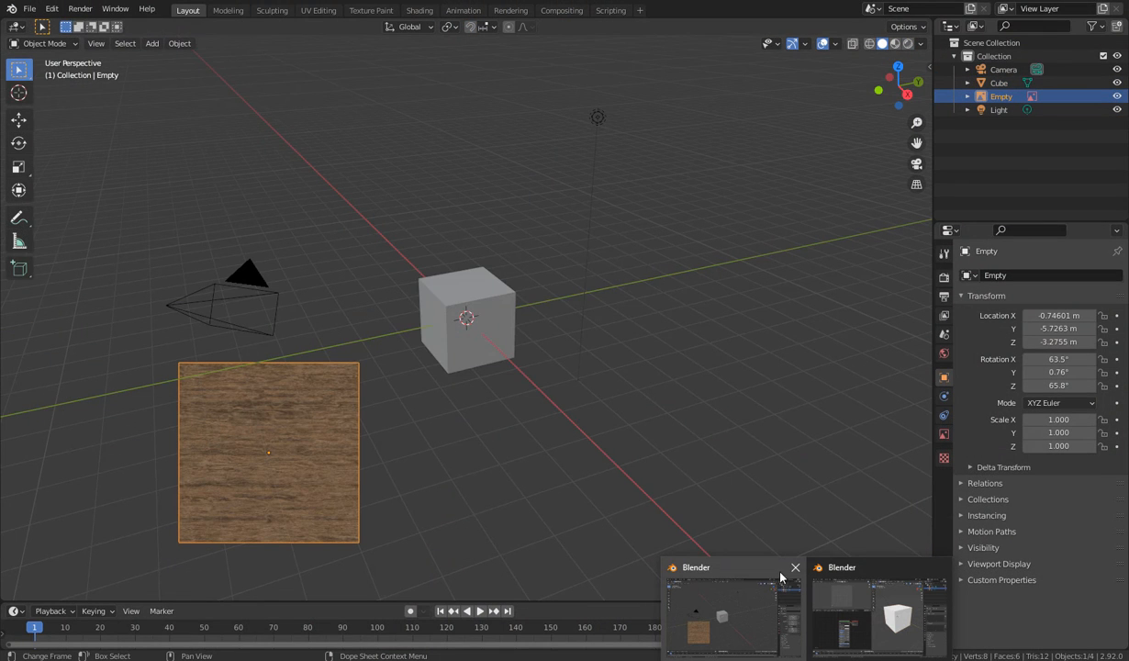
left_click(795, 567)
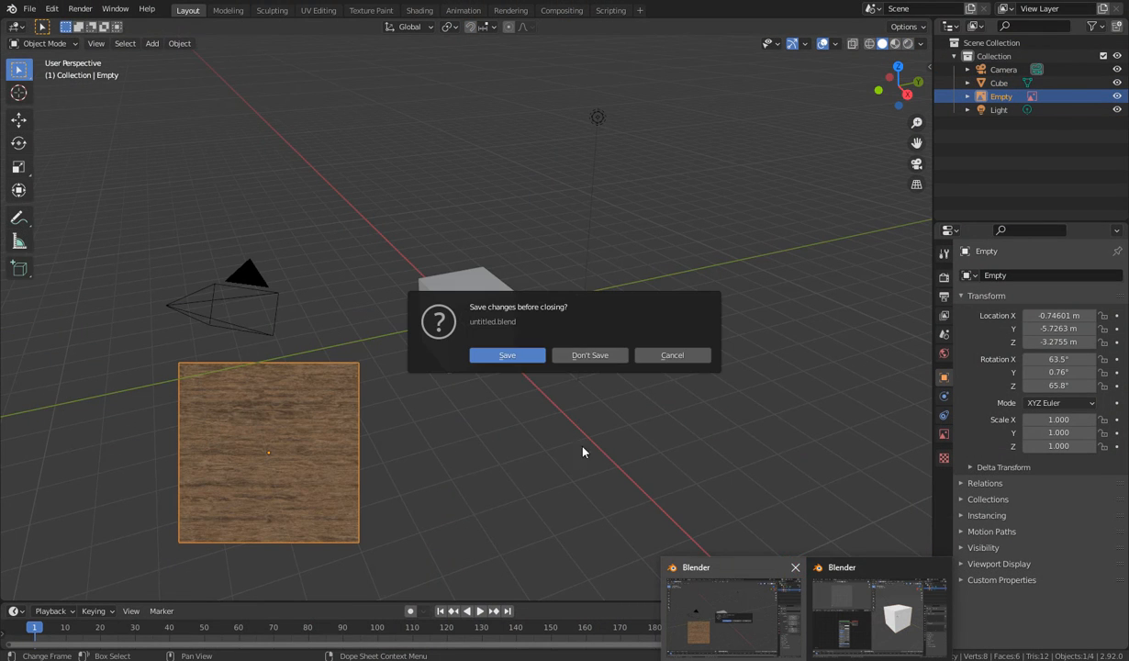
left_click(578, 355)
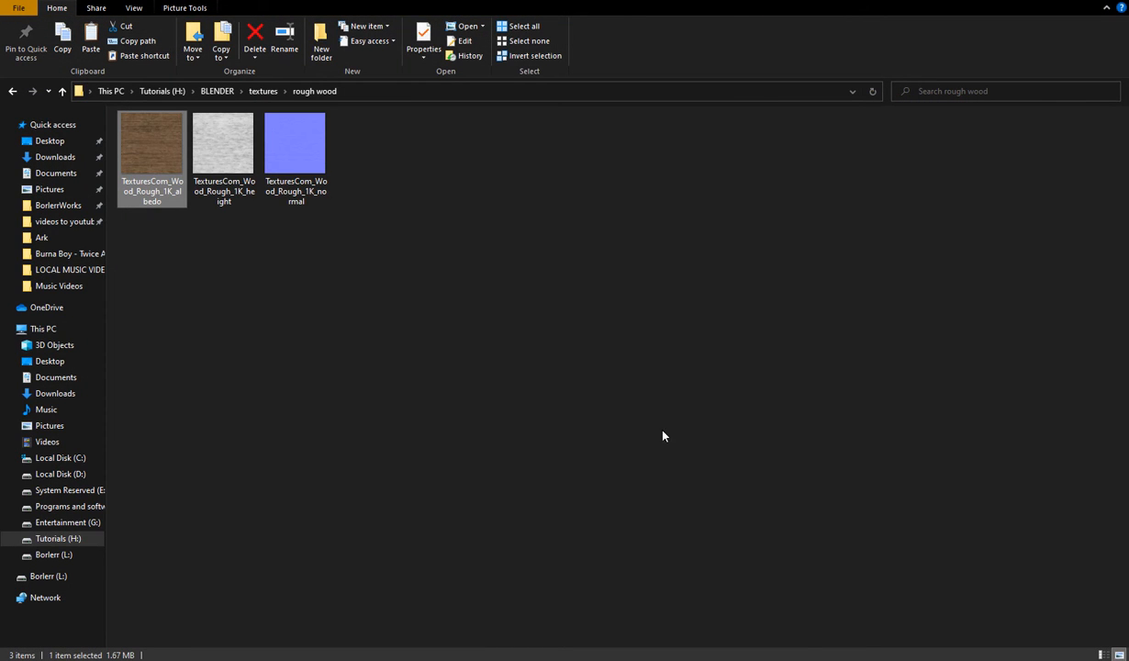
left_click(805, 655)
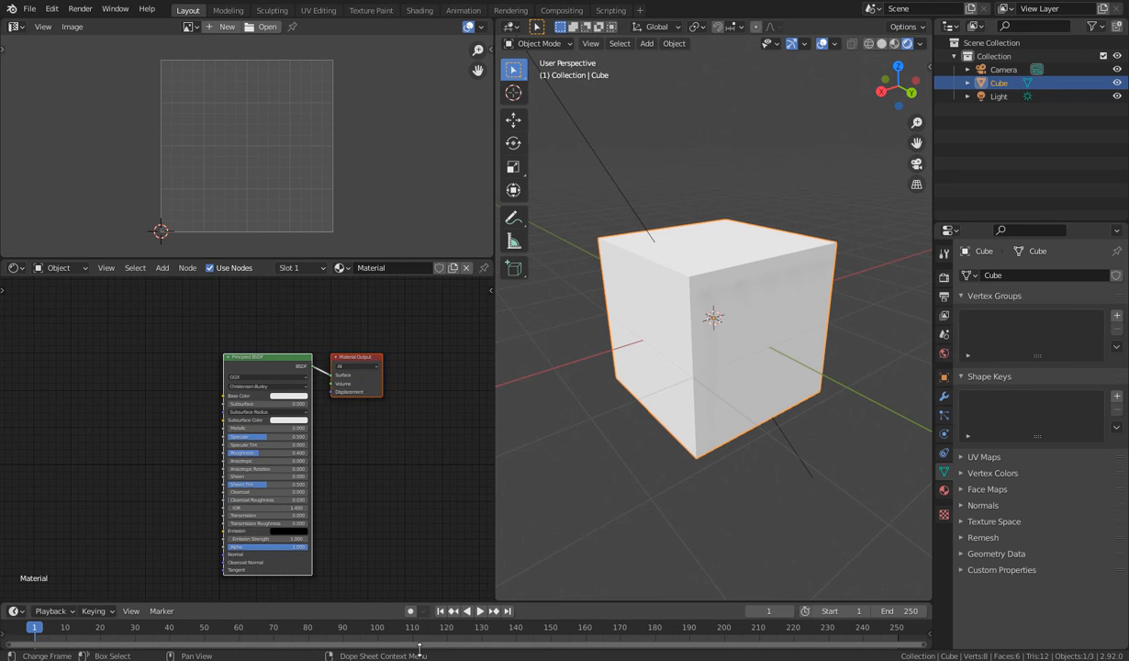
Add the TexturesCom_Wood_Rough_1K_albedo image to the shader as a texture node and connect its Color to the Principled BSDF's Base Color
mouse_move(365, 618)
left_click(285, 615)
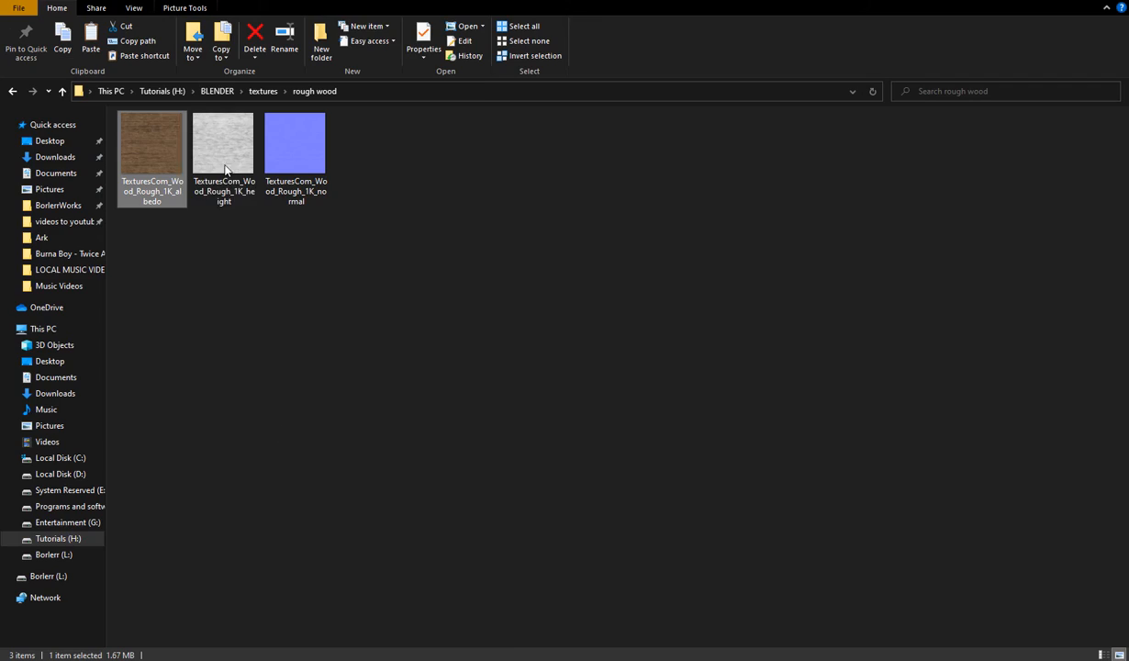
left_click_drag(157, 153, 310, 489)
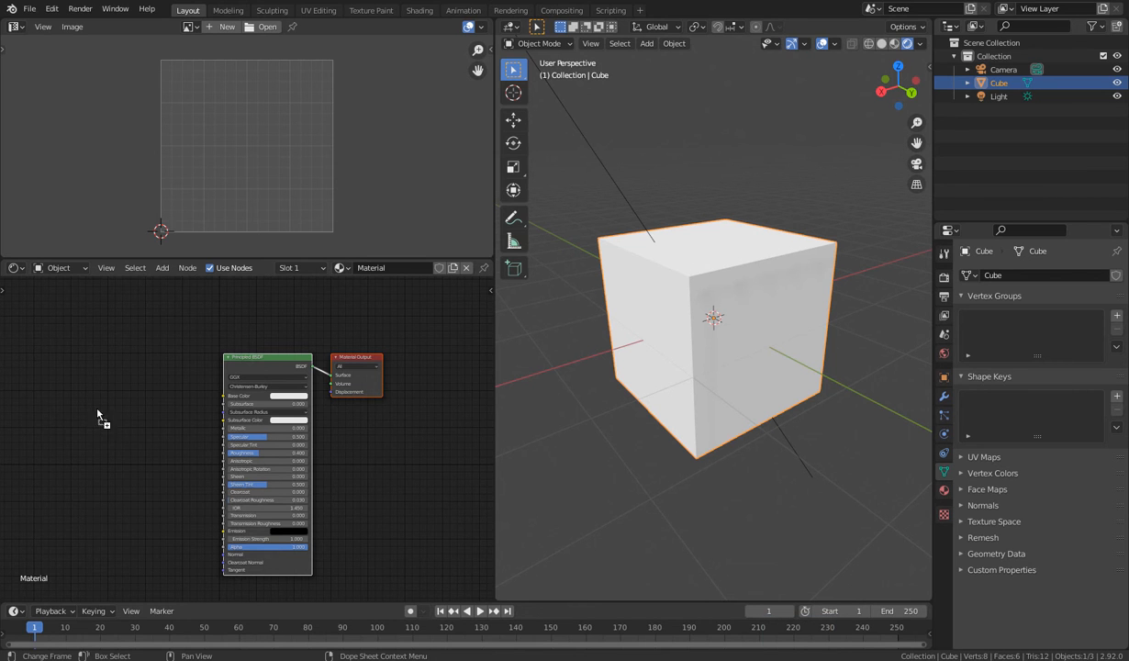
left_click_drag(97, 415, 143, 413)
scroll(143, 413, "up", 3)
middle_click_drag(143, 413, 210, 408)
left_click_drag(151, 378, 273, 358)
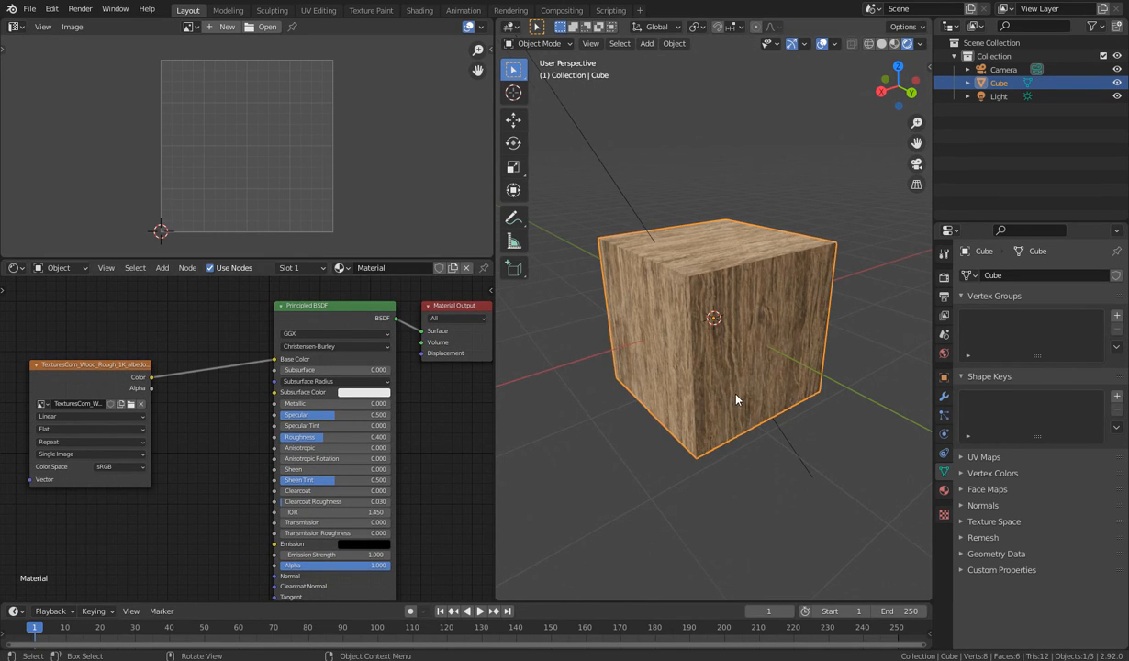
Examine the wood texture on the cube's faces and edges from several angles
mouse_move(733, 395)
middle_mouse_down()
mouse_move(676, 428)
mouse_move(588, 355)
mouse_move(660, 404)
mouse_move(784, 376)
mouse_move(791, 408)
mouse_move(751, 420)
mouse_move(731, 406)
middle_mouse_up()
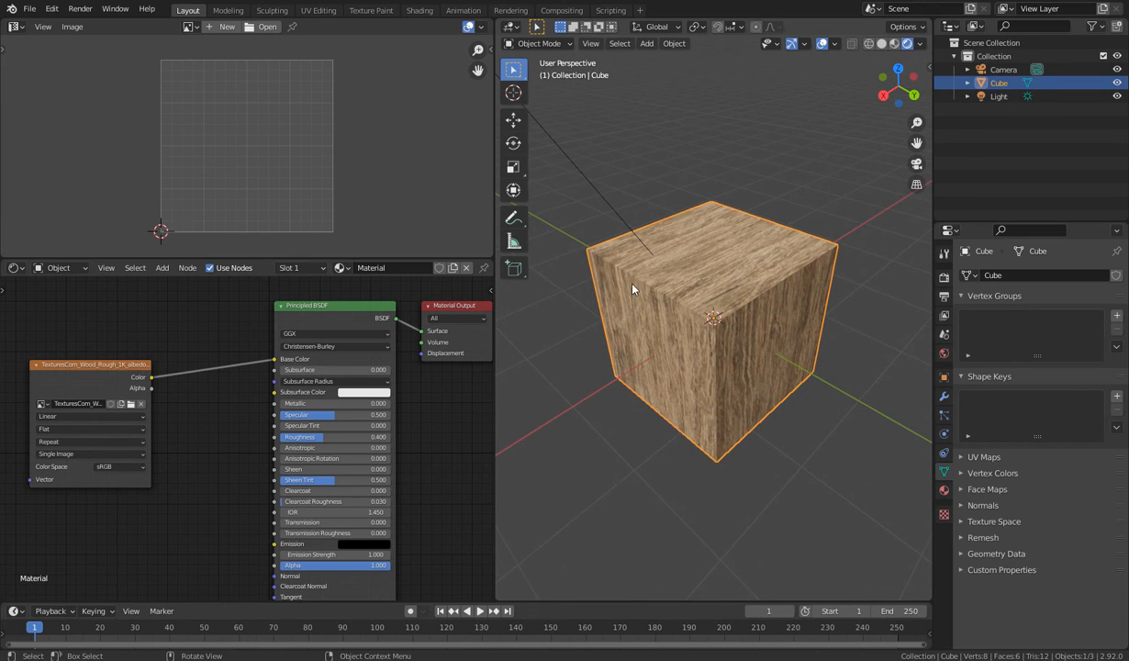
scroll(745, 345, "up", 3)
middle_click_drag(723, 354, 729, 380)
scroll(719, 233, "up", 2)
scroll(700, 314, "down", 2)
scroll(699, 331, "down", 2)
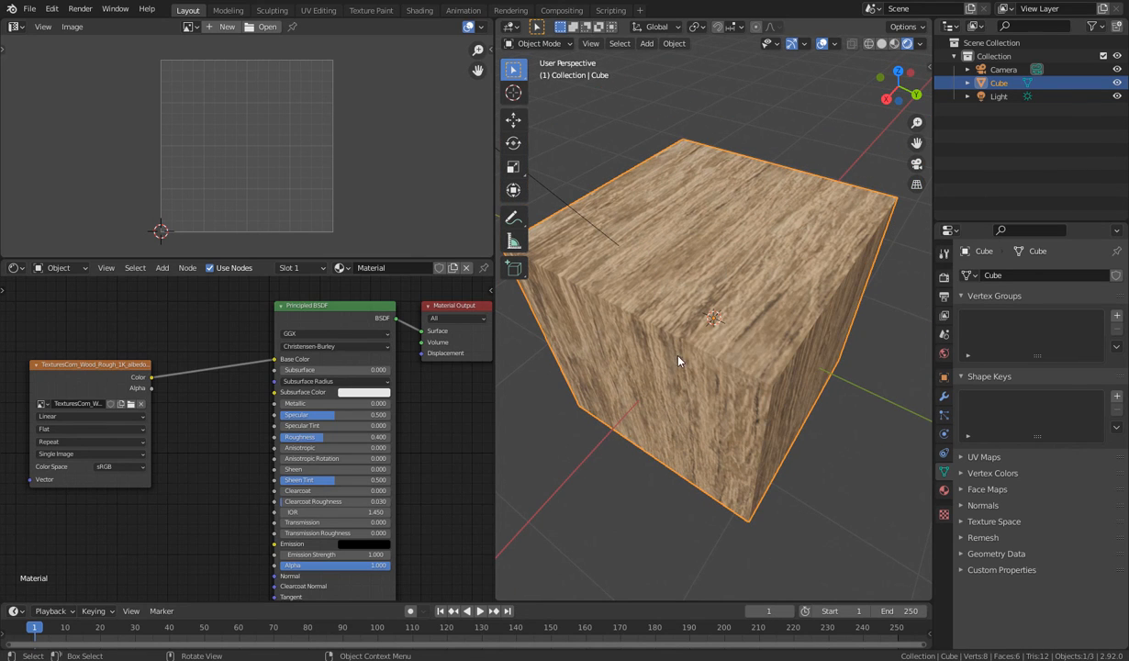
middle_click_drag(729, 396, 731, 195)
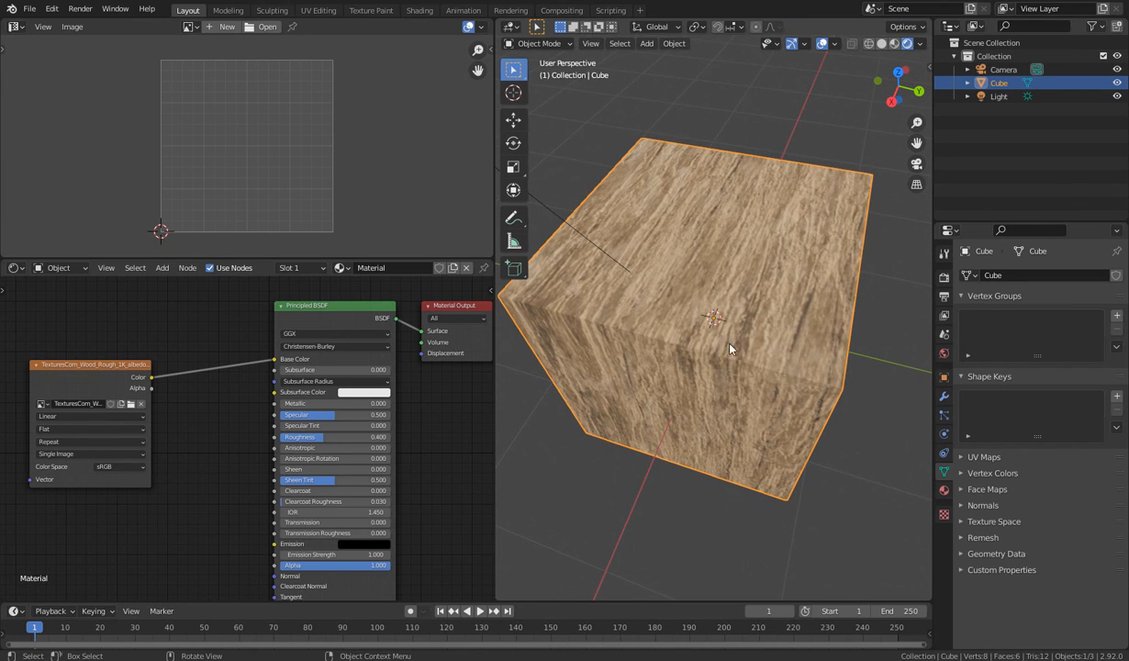
middle_click_drag(730, 349, 506, 418)
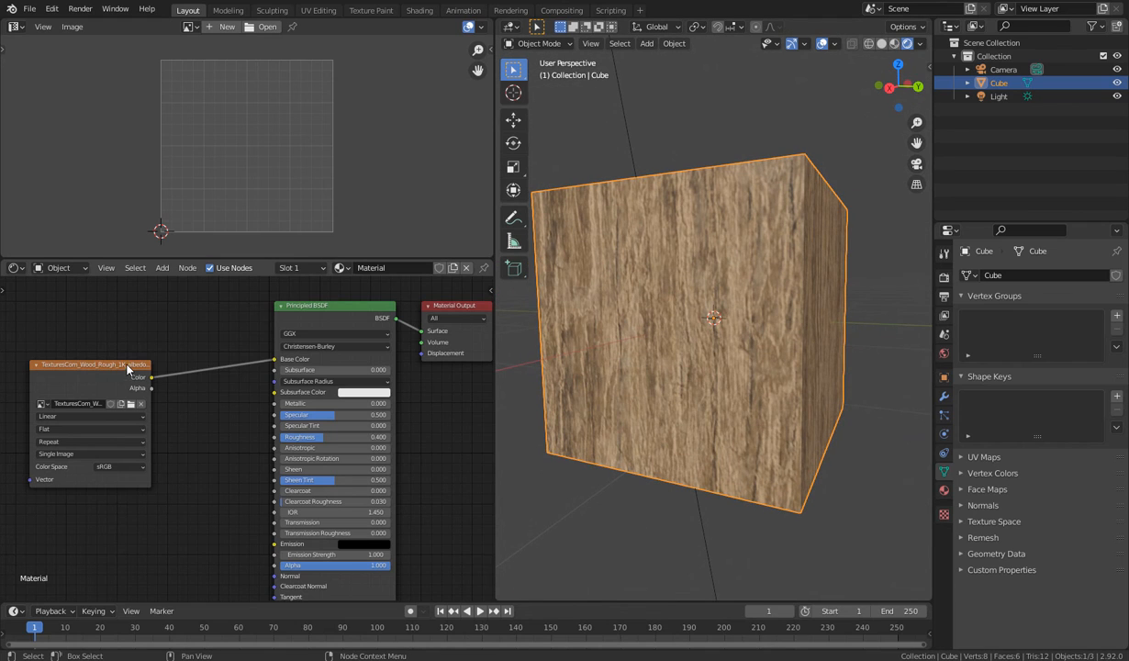
Move the albedo node up and add the TexturesCom_Wood_Rough_1K_height image from File Explorer as a texture node below it
left_click_drag(127, 369, 125, 306)
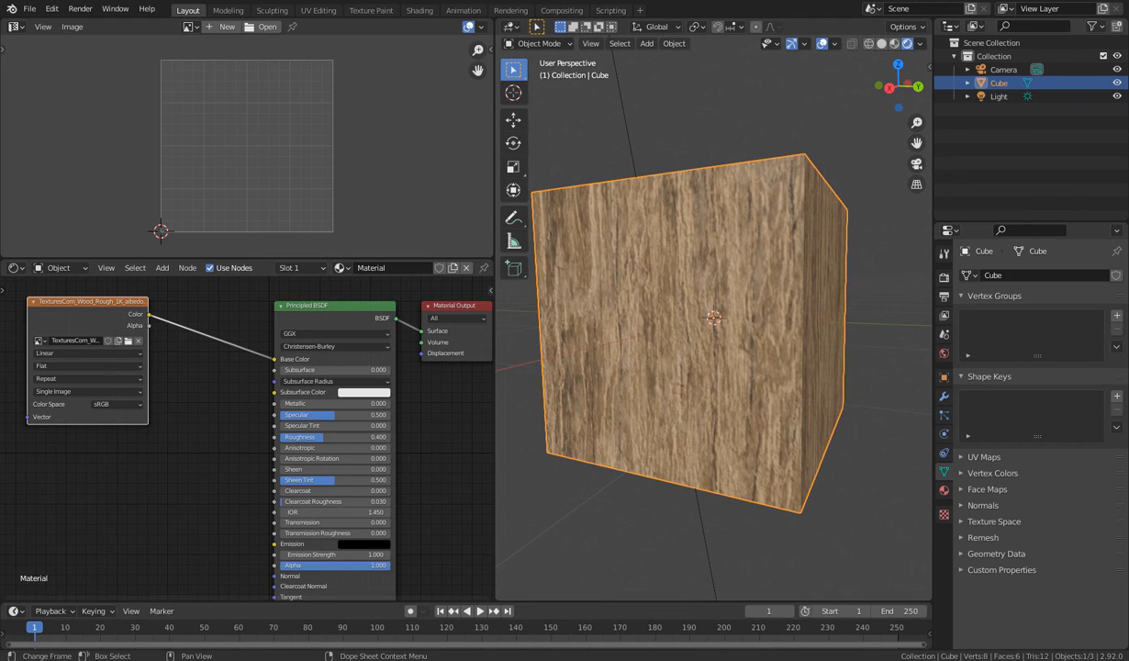
mouse_move(315, 630)
left_click(297, 592)
left_click(218, 204)
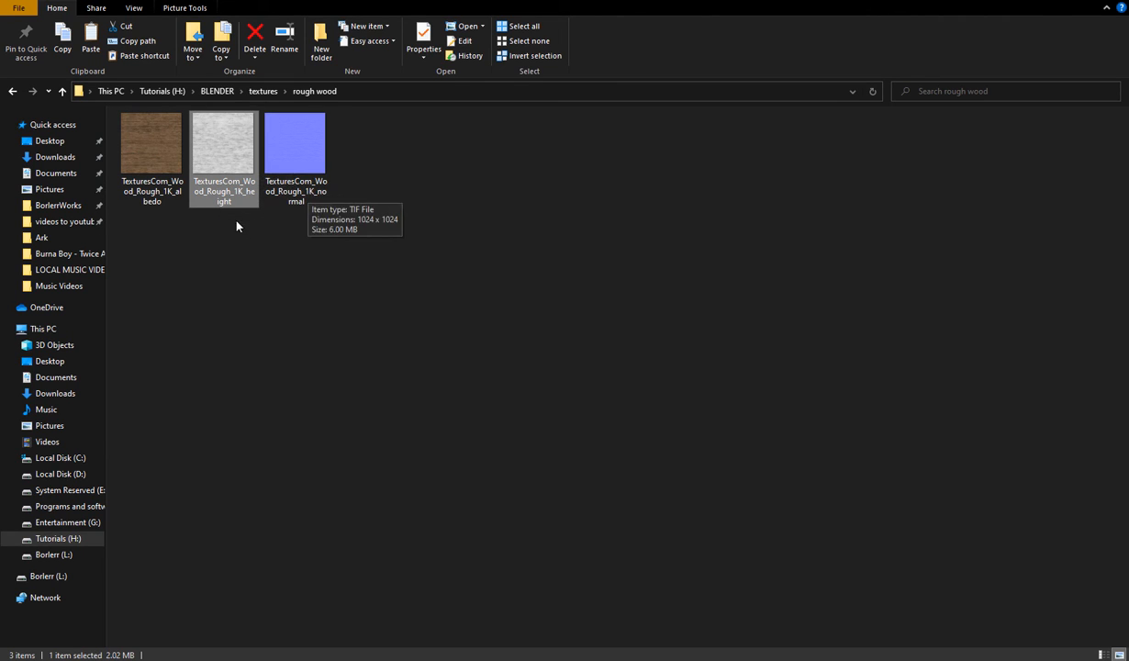
left_click_drag(220, 153, 68, 470)
scroll(204, 481, "down", 2)
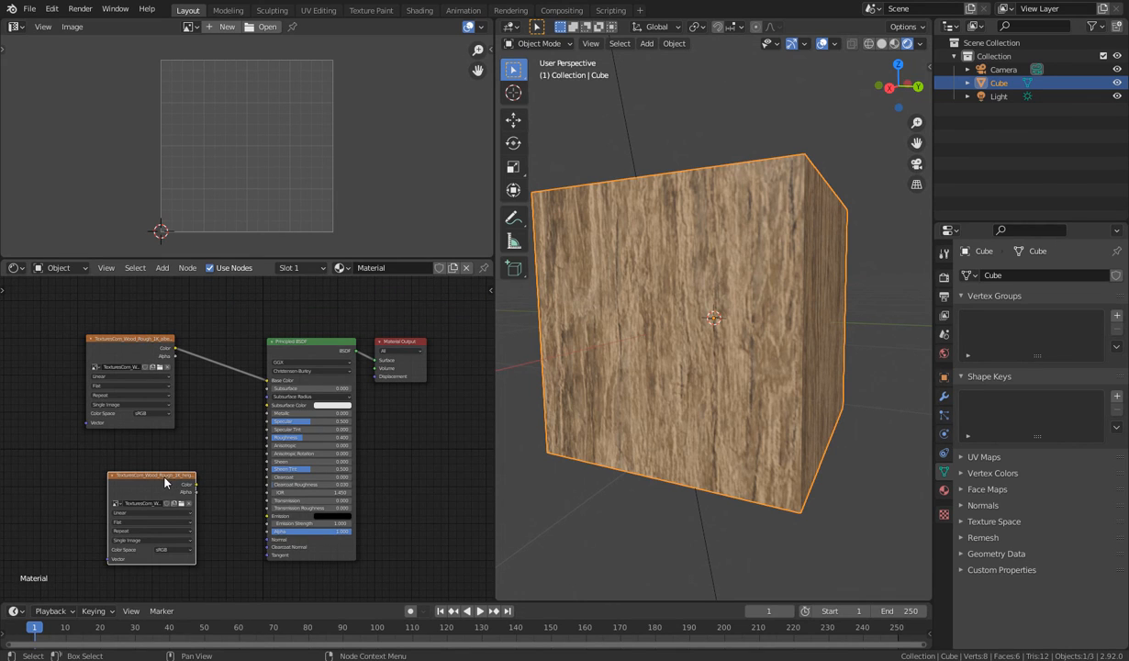
left_click_drag(165, 482, 108, 507)
middle_click_drag(196, 496, 206, 467)
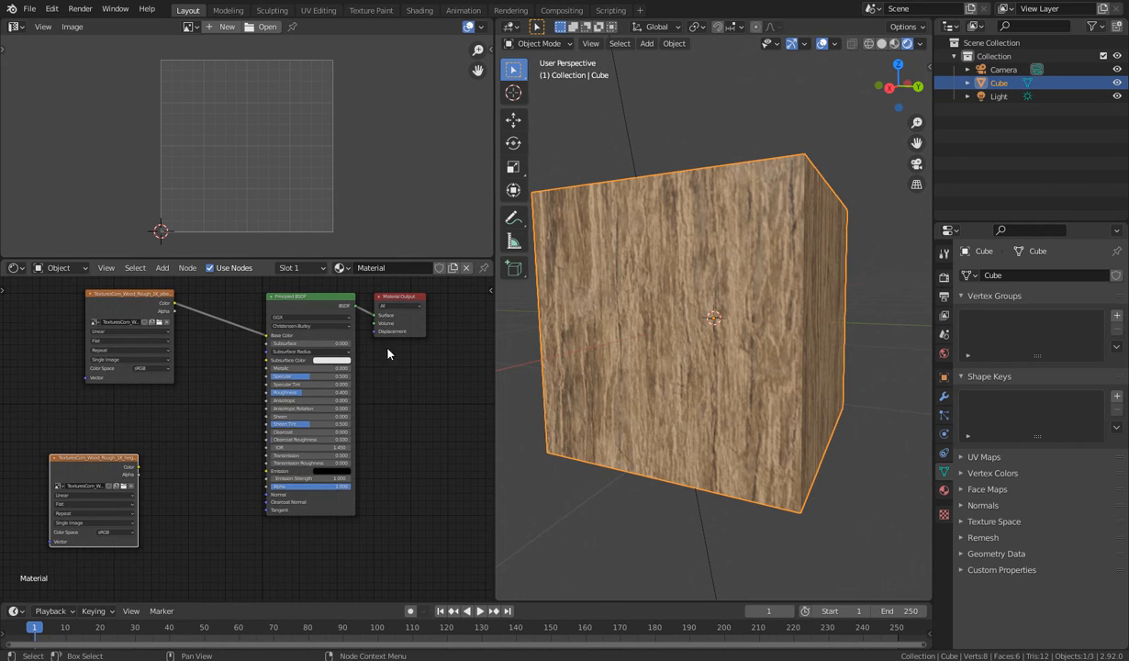
Move the Material Output node away from the Principled BSDF and add a Displacement node below it
left_click_drag(392, 300, 447, 301)
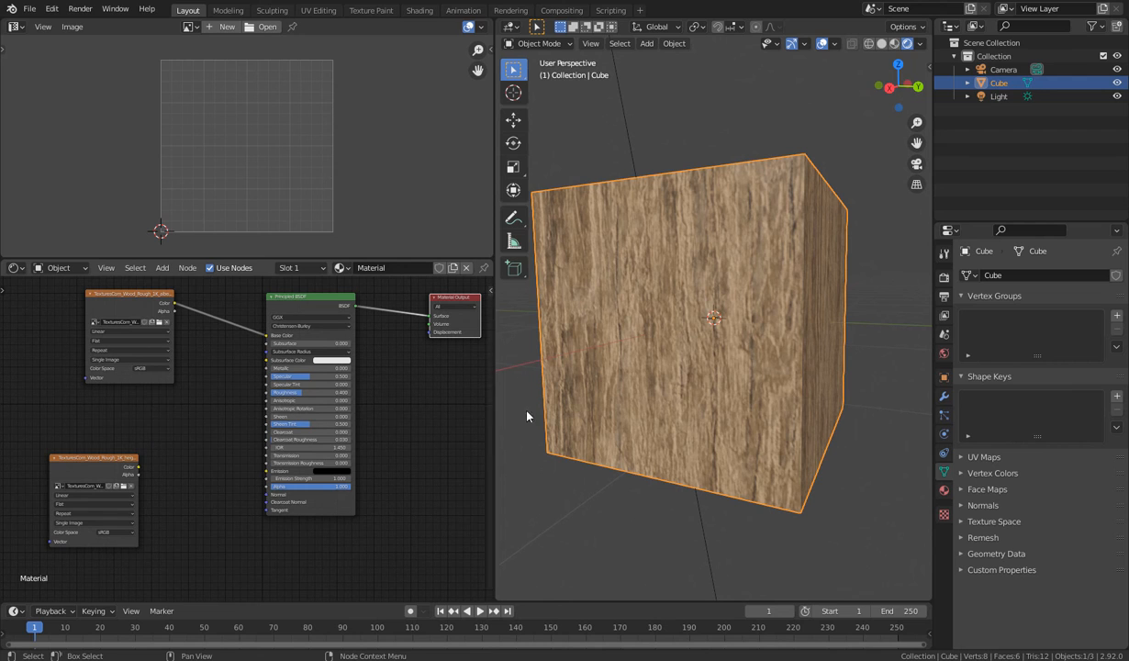
middle_click_drag(728, 305, 691, 332)
key("Tab")
key("Tab")
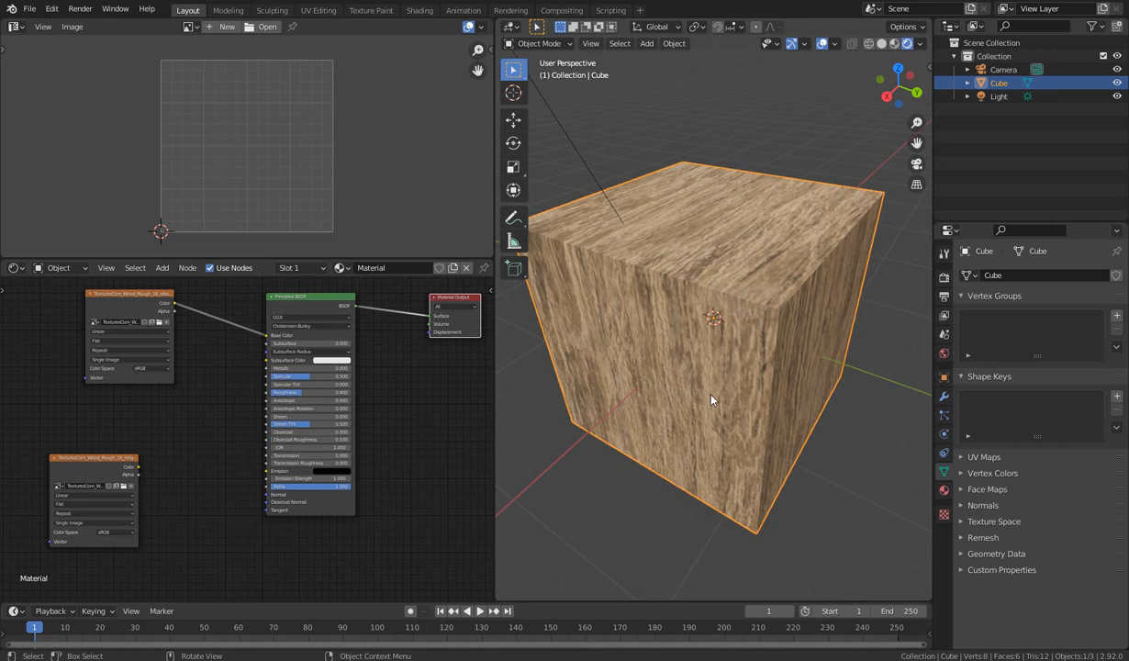
middle_click_drag(713, 398, 689, 426)
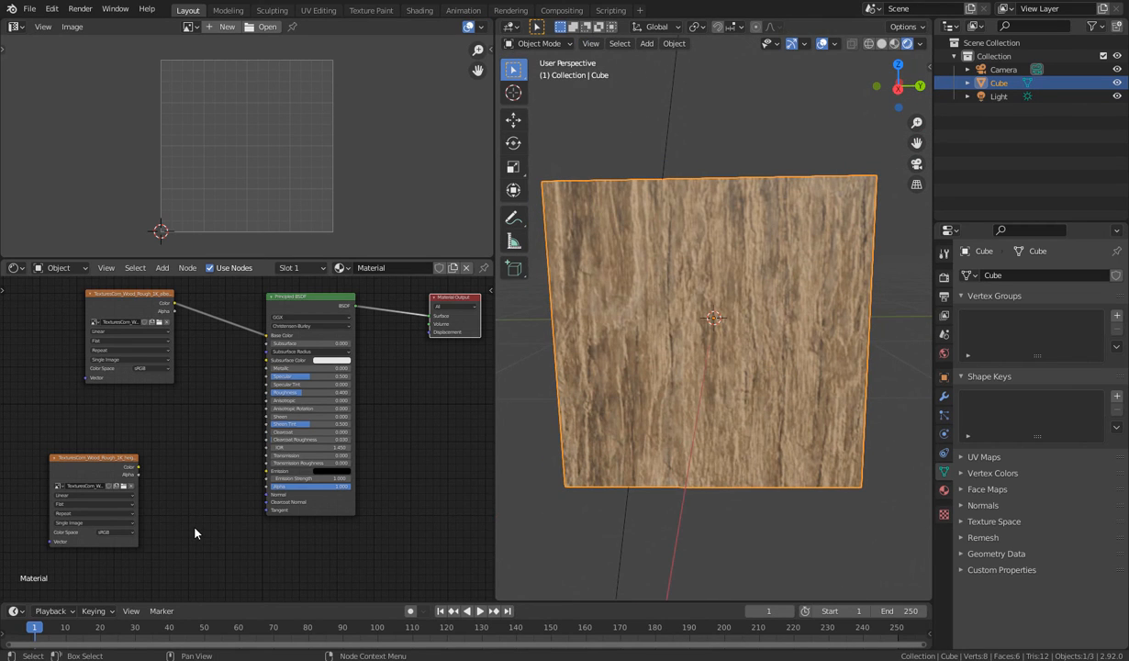
key("shift+a")
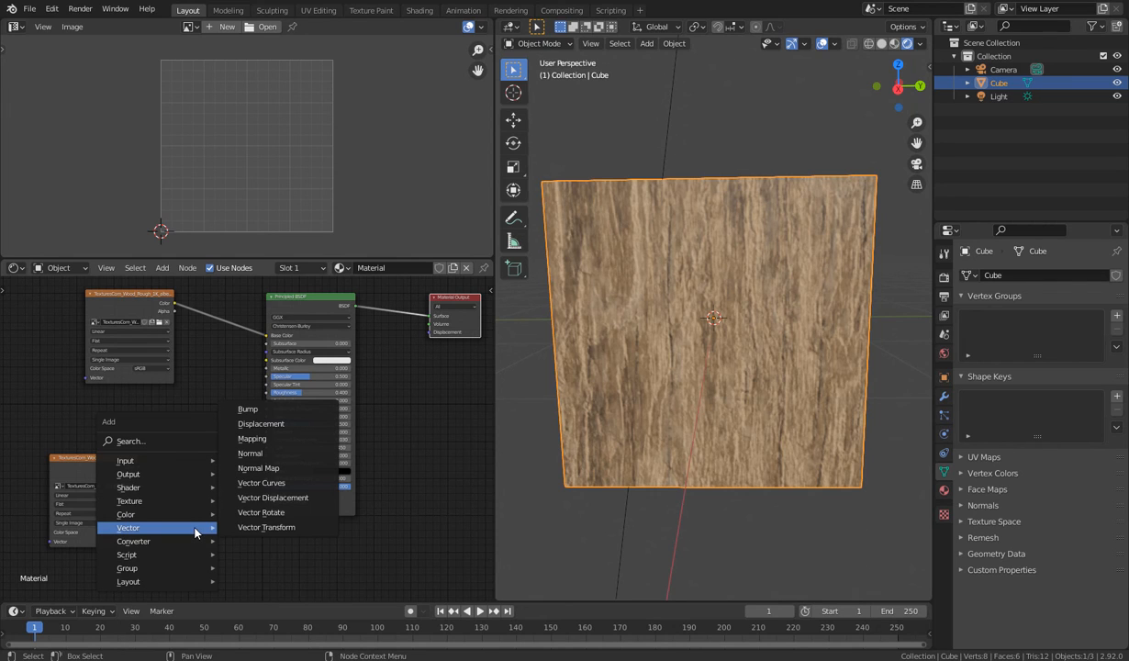
left_click(258, 425)
left_click(378, 441)
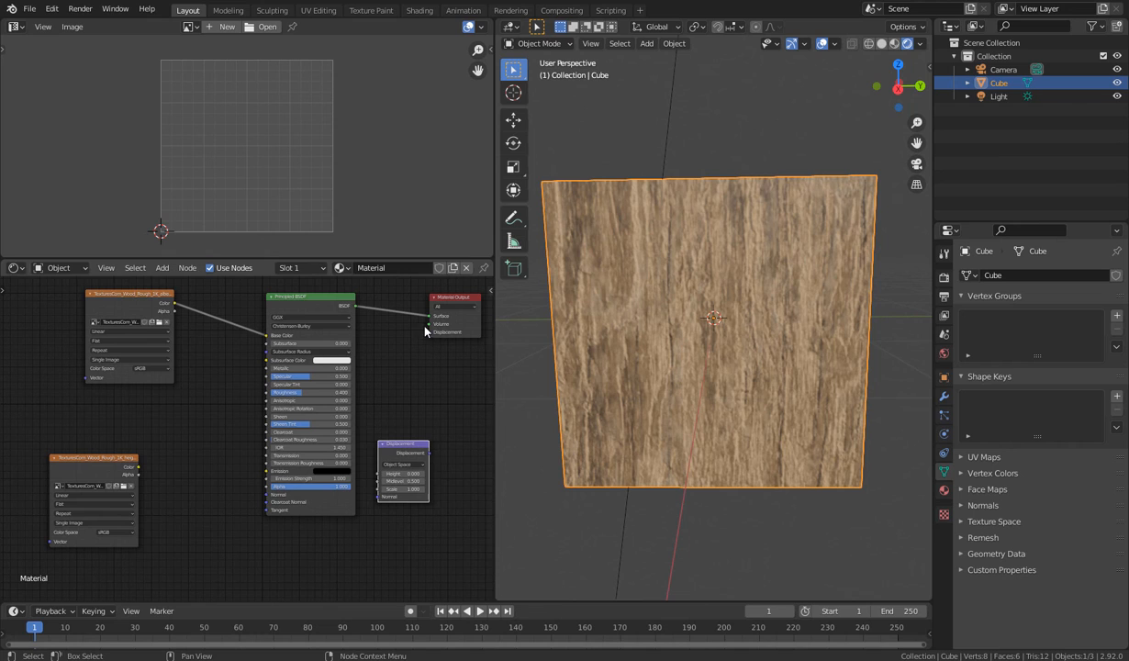
scroll(383, 408, "right", 3, "ctrl")
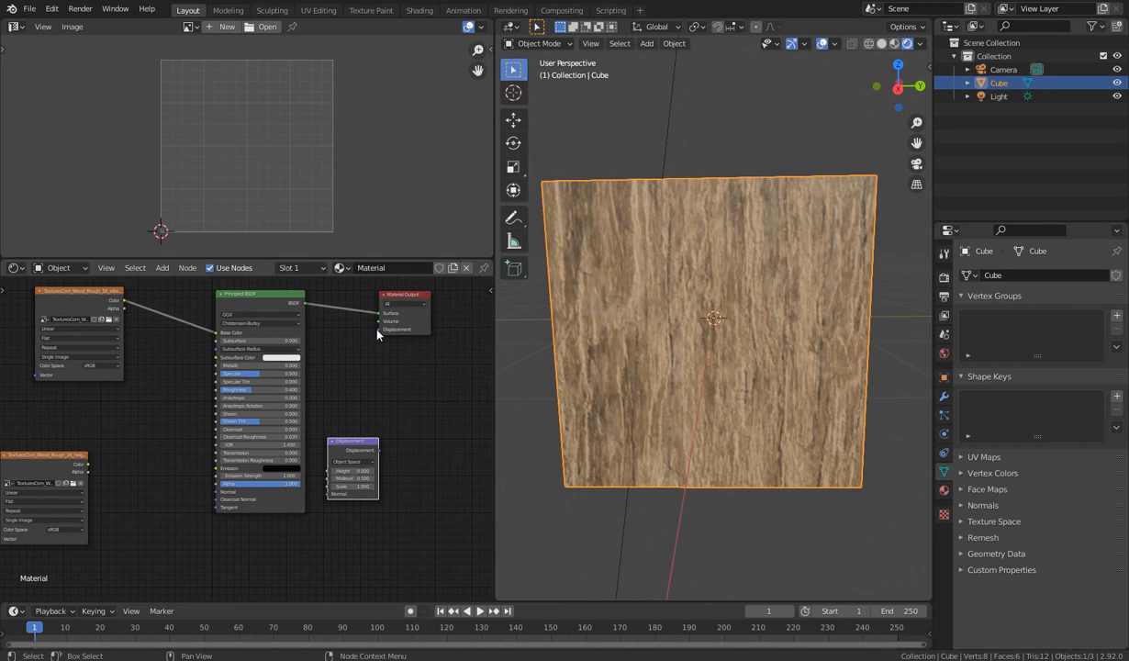
left_click_drag(374, 441, 362, 440)
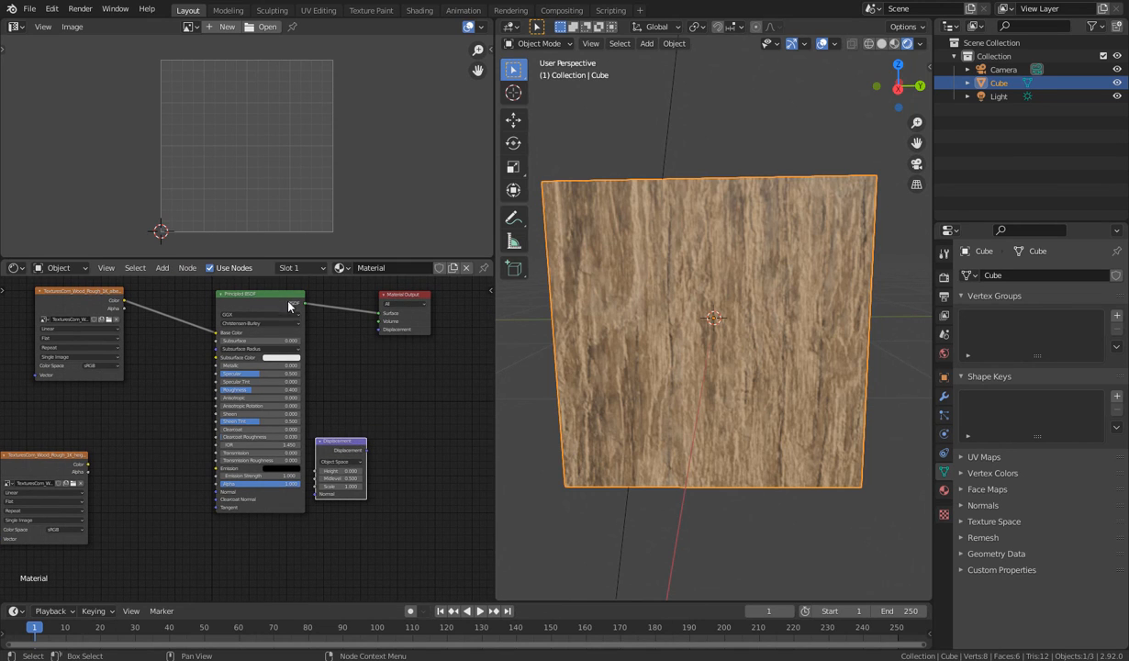
Rearrange the nodes, connecting Displacement to the Material Output's Displacement input and the height image's Color to the Displacement node's Height
left_click_drag(290, 305, 234, 309)
left_click_drag(333, 444, 379, 328)
left_click_drag(79, 461, 93, 503)
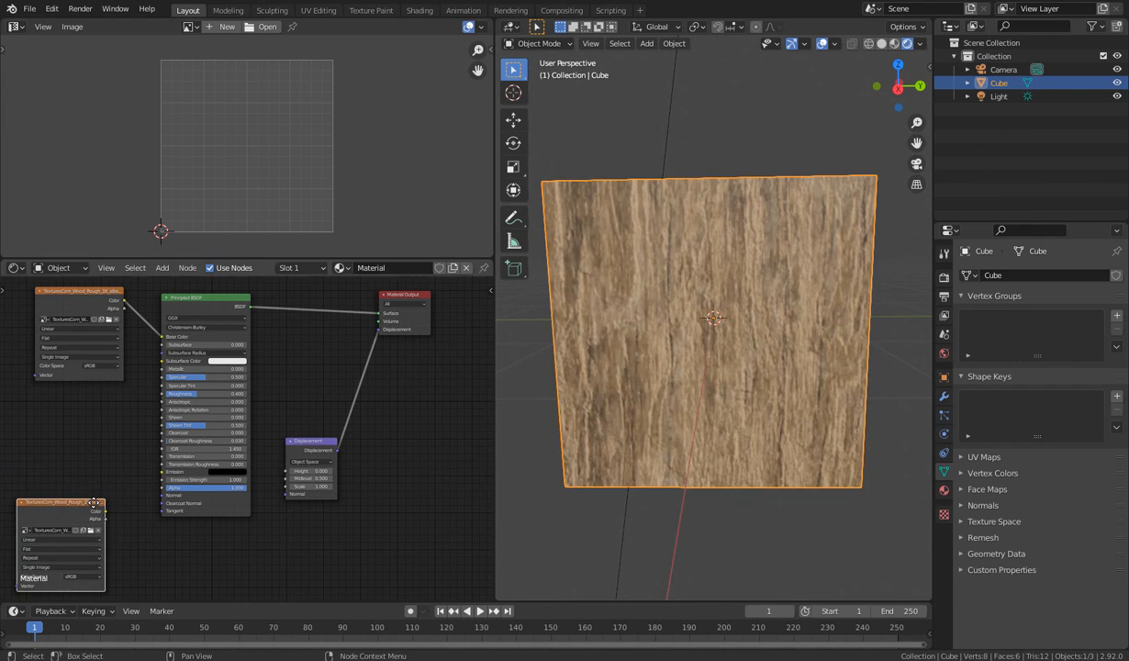
left_click_drag(302, 444, 302, 515)
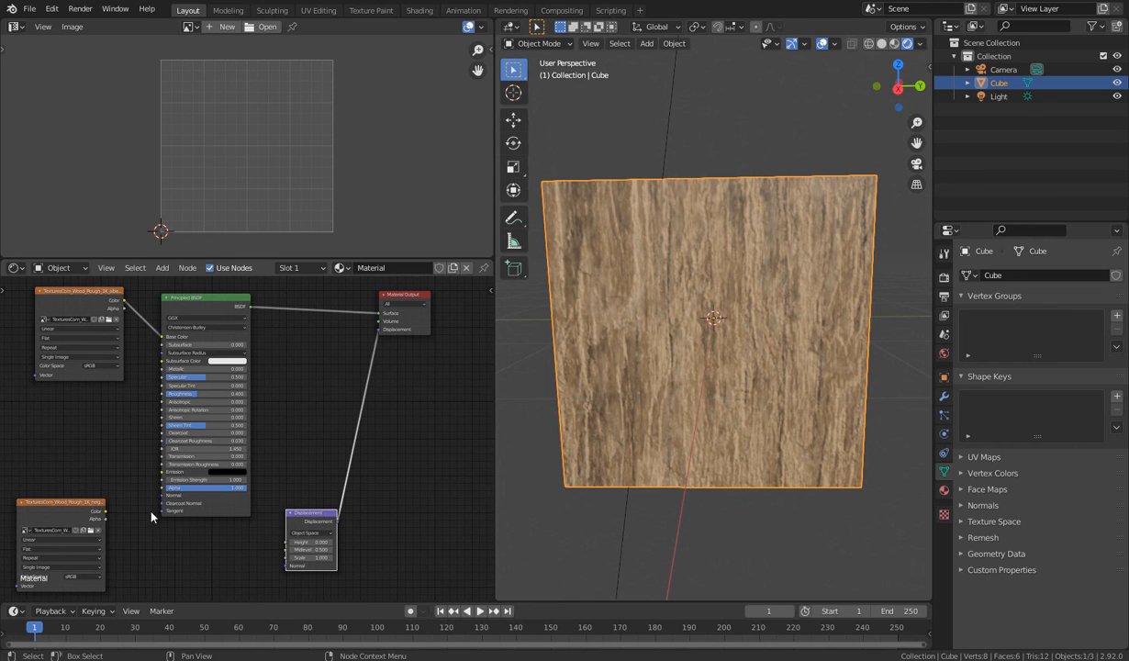
left_click_drag(105, 511, 139, 532)
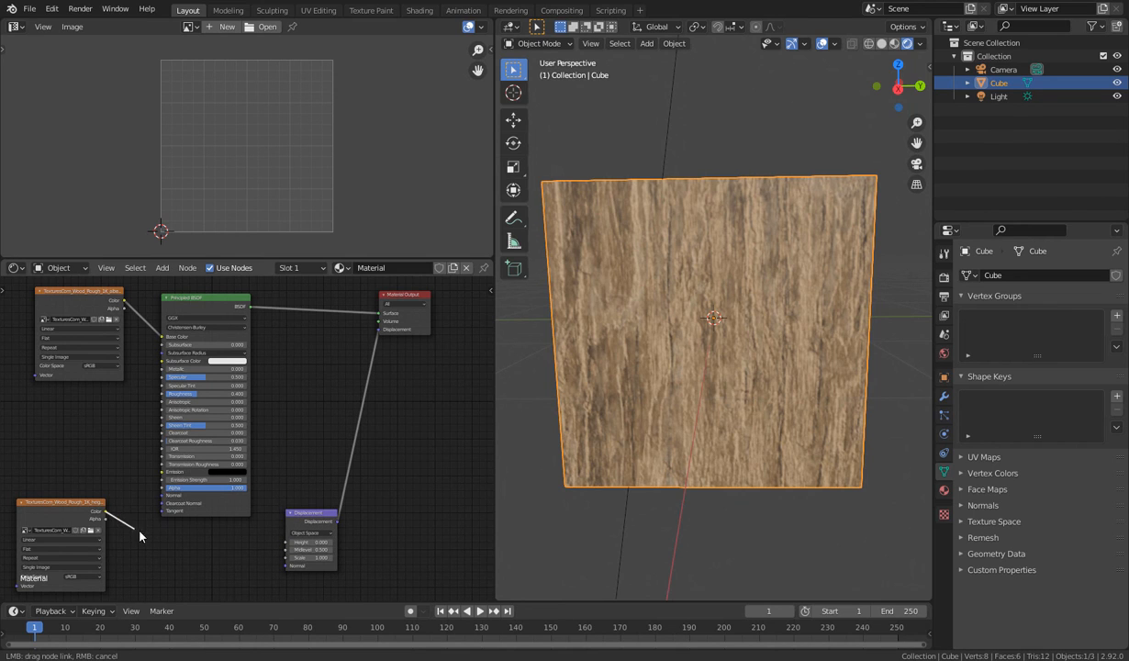
left_click_drag(229, 562, 286, 542)
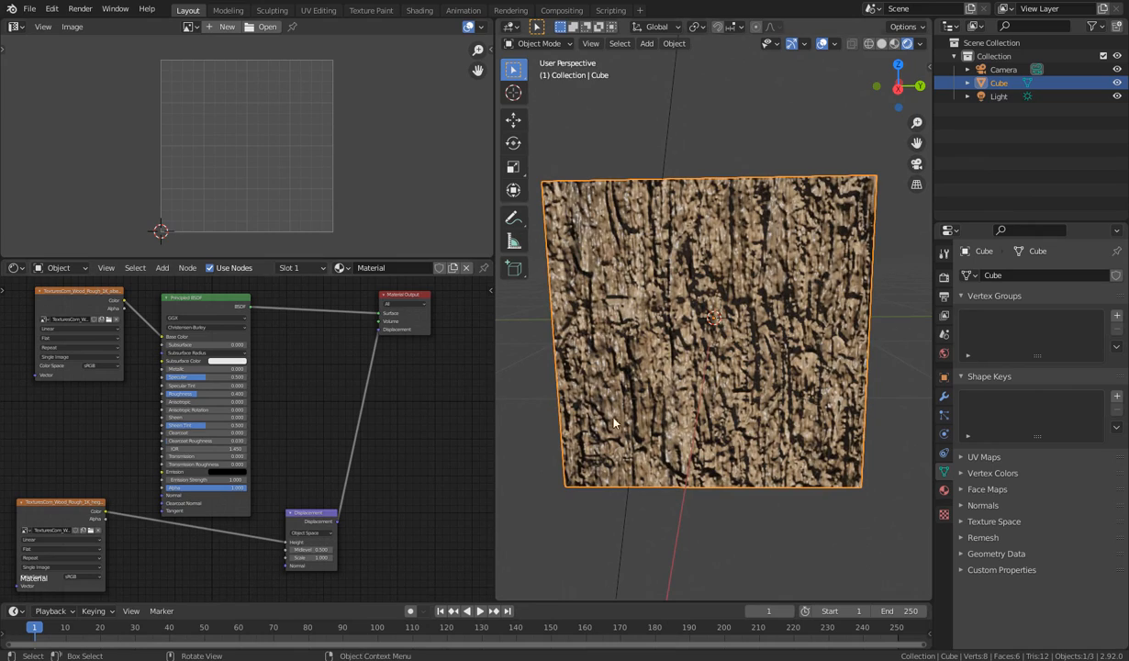
Set the Displacement node's Scale to 0 and check the cube's surface
middle_click_drag(734, 432, 657, 394)
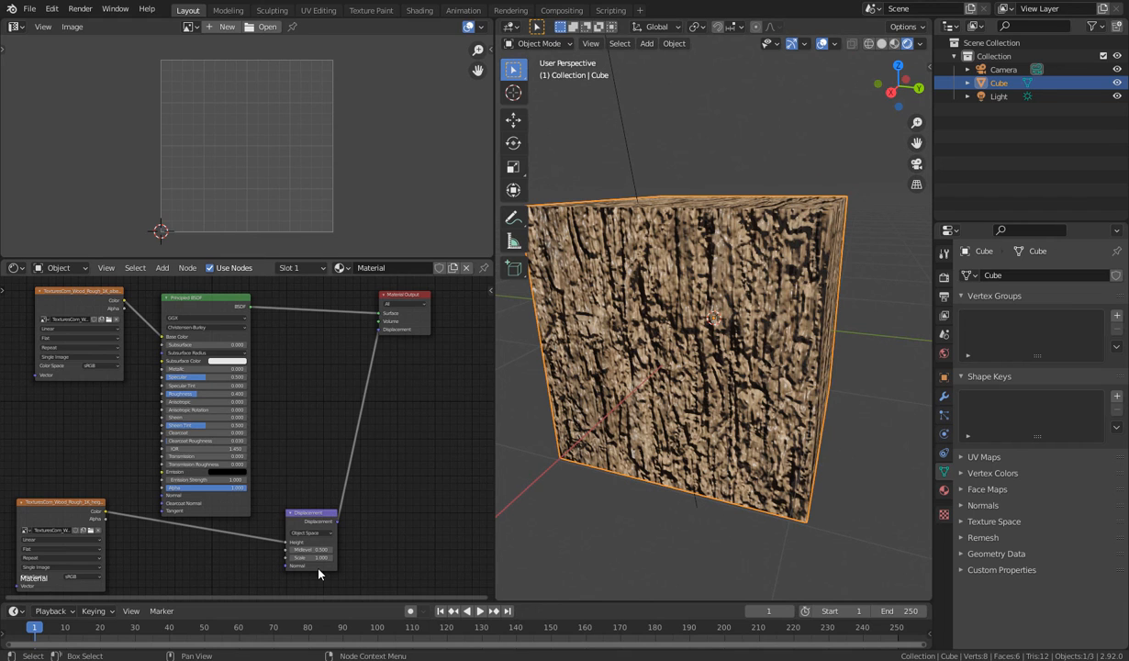
left_click_drag(315, 557, 275, 557)
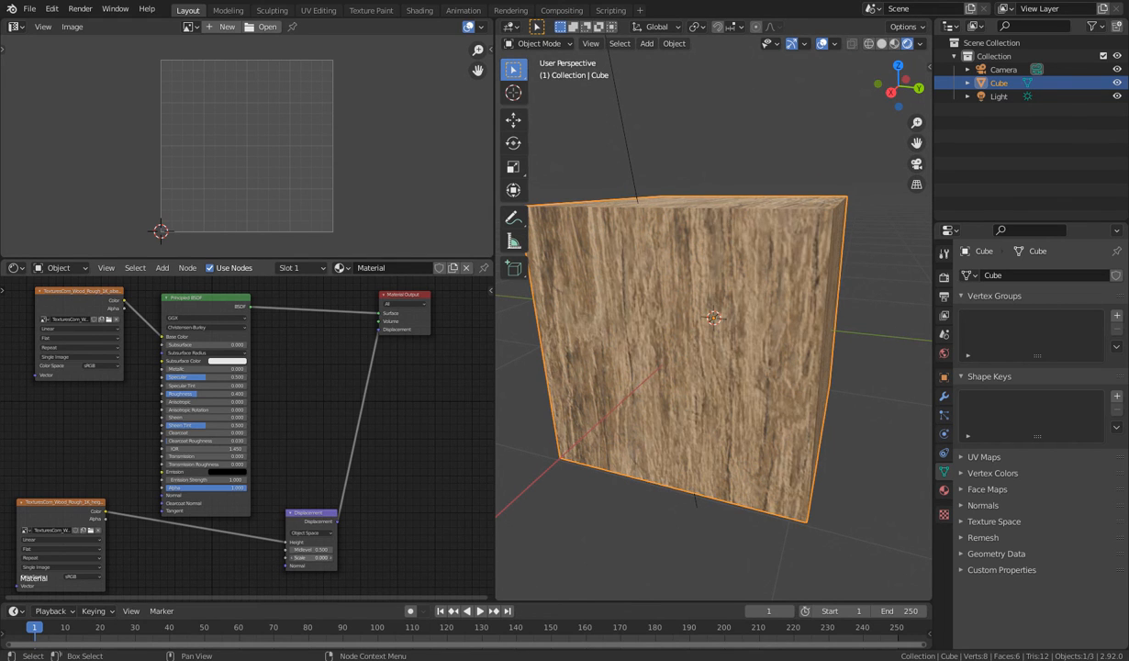
middle_click_drag(607, 447, 655, 408)
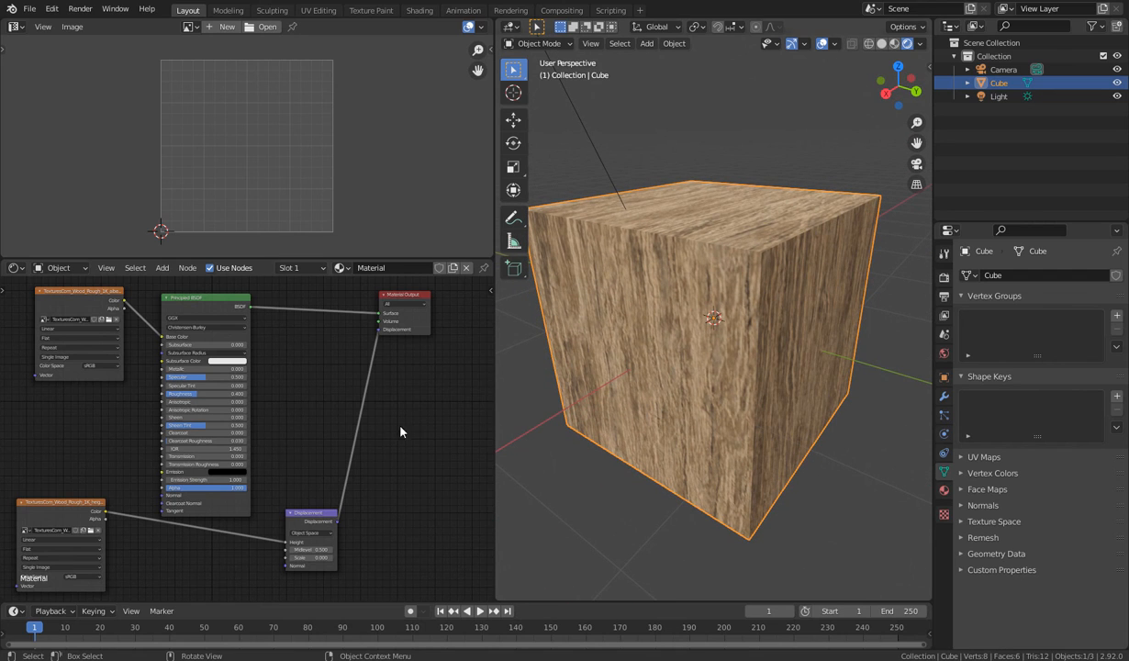
Add the TexturesCom_Wood_Rough_1K_normal image from File Explorer as a texture node and space the height and normal nodes apart
mouse_move(346, 660)
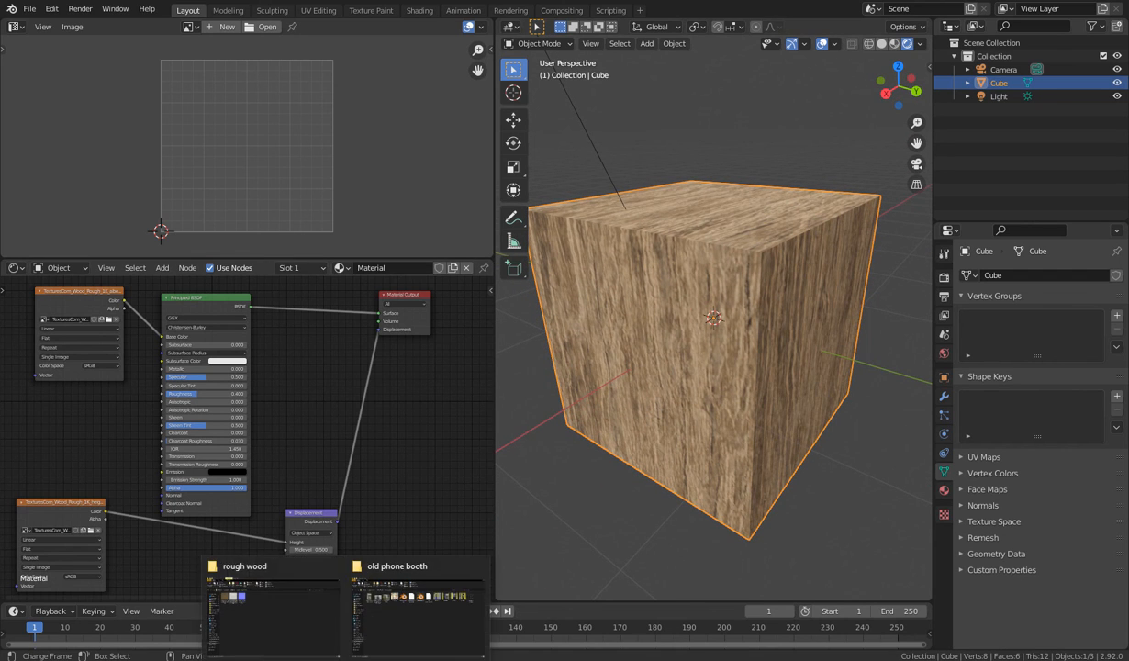
left_click(322, 635)
left_click(296, 197)
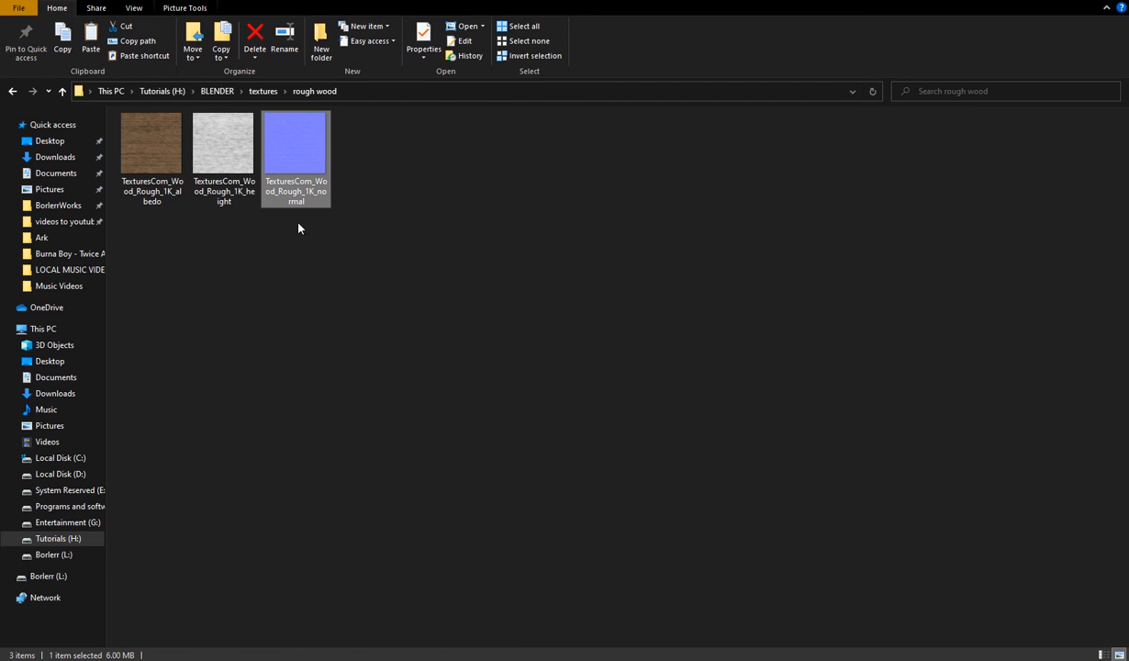
left_click_drag(291, 173, 32, 408)
scroll(207, 546, "down", 1)
left_click_drag(89, 493, 173, 536)
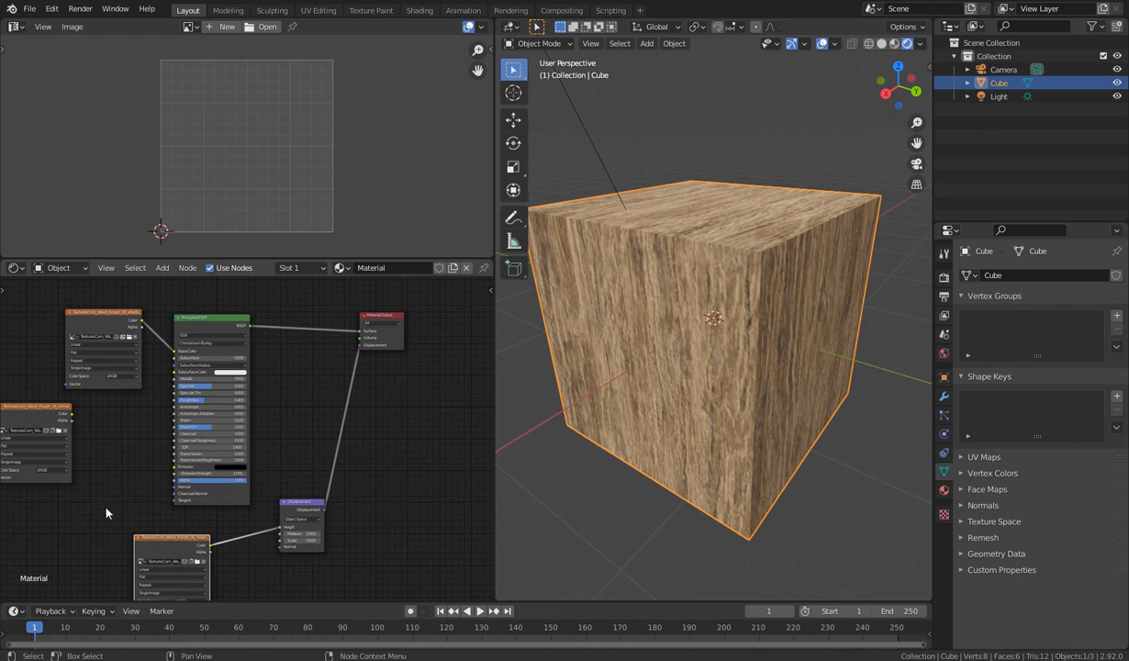
middle_click_drag(81, 466, 213, 468)
left_click_drag(182, 414, 153, 466)
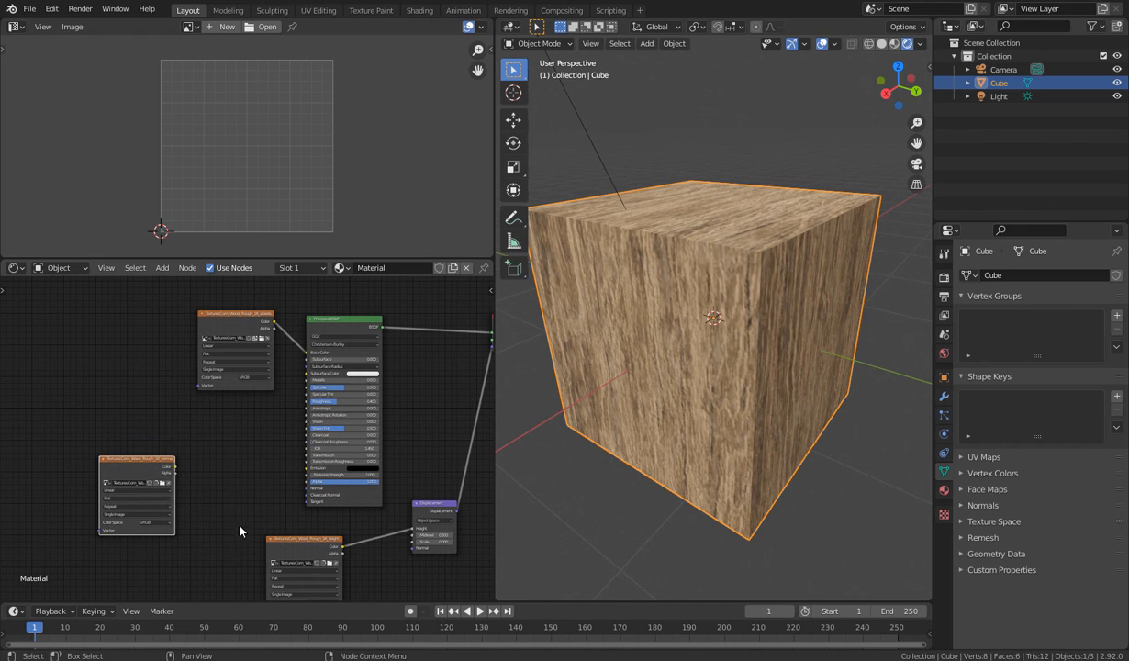
Add a Normal Map node, connecting the normal image's Color to its Color input and its Normal output to the Principled BSDF's Normal
key("shift+a")
mouse_move(243, 533)
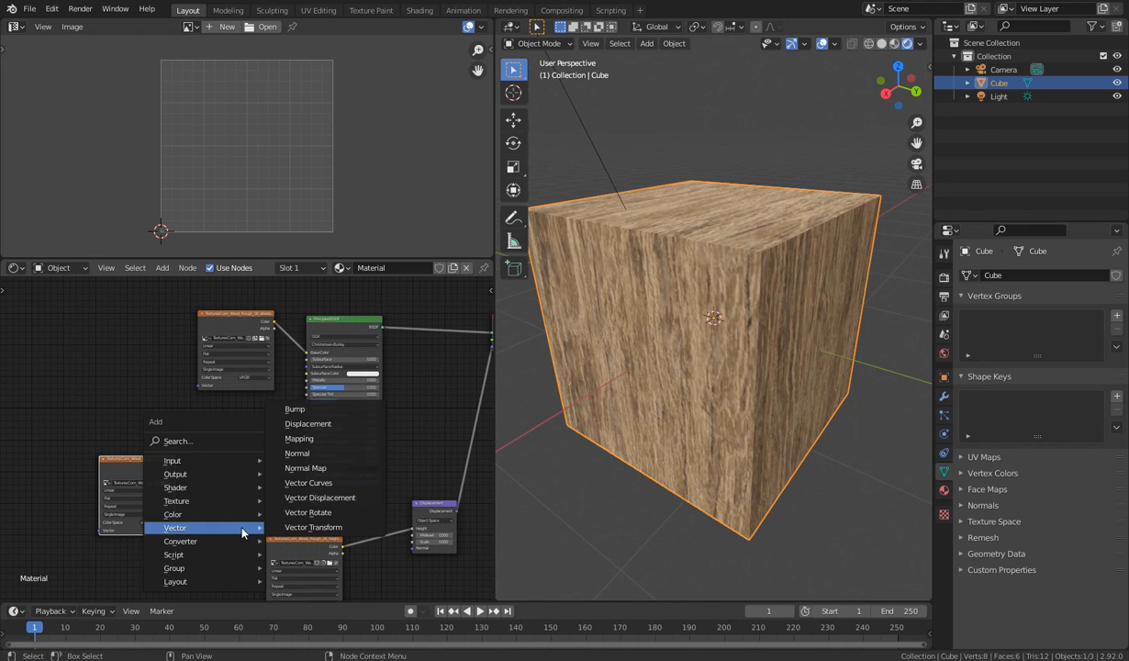
left_click(299, 468)
left_click(205, 459)
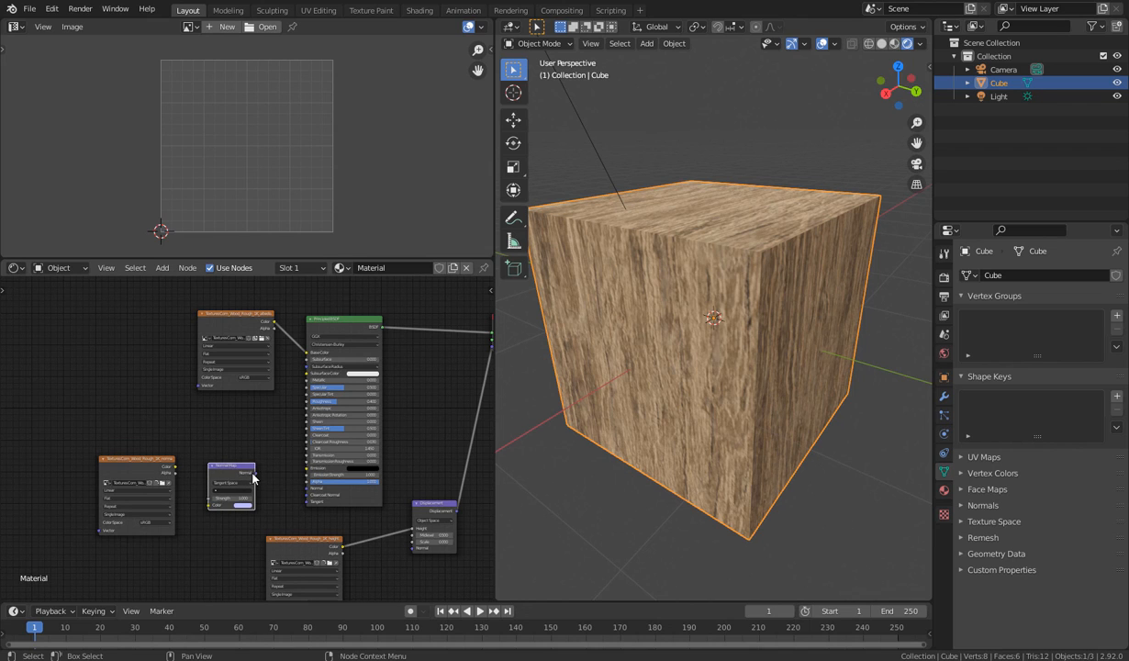
mouse_move(260, 478)
left_mouse_down()
mouse_move(302, 487)
mouse_move(290, 499)
mouse_move(307, 499)
left_mouse_up()
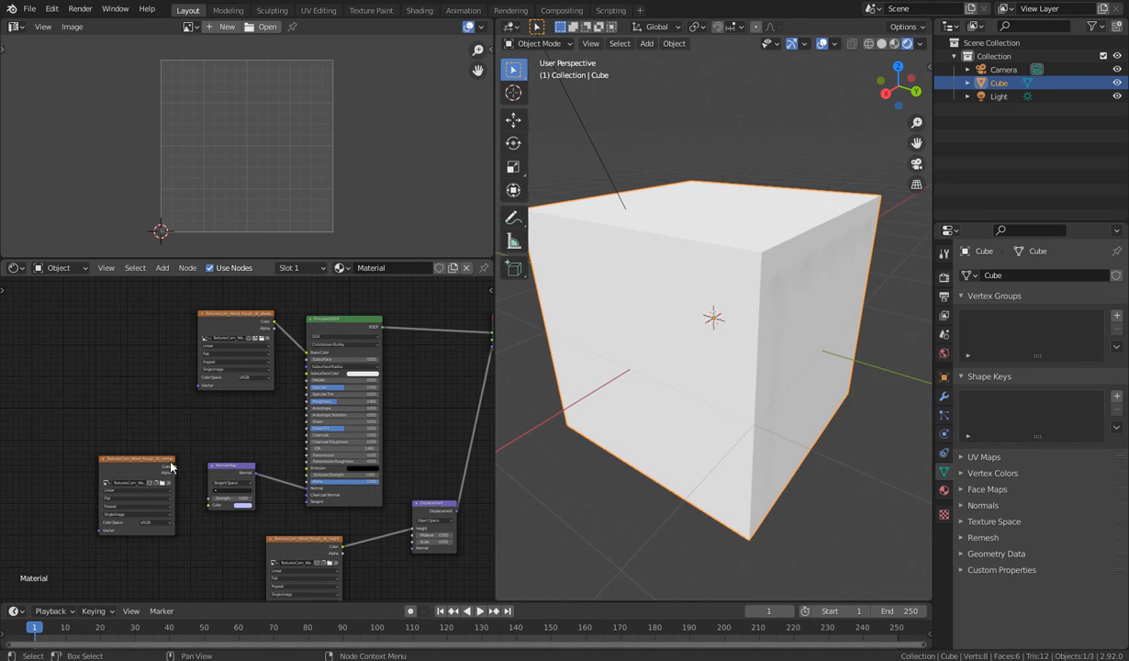
mouse_move(173, 467)
left_mouse_down()
mouse_move(199, 479)
mouse_move(208, 504)
left_mouse_up()
middle_click_drag(630, 471, 680, 453)
mouse_move(749, 360)
middle_mouse_down()
mouse_move(710, 356)
mouse_move(716, 267)
mouse_move(712, 280)
mouse_move(760, 306)
mouse_move(801, 373)
mouse_move(718, 305)
mouse_move(736, 270)
mouse_move(801, 306)
mouse_move(757, 379)
mouse_move(672, 355)
mouse_move(650, 391)
mouse_move(713, 299)
mouse_move(731, 411)
mouse_move(615, 411)
mouse_move(607, 379)
mouse_move(542, 393)
mouse_move(686, 409)
mouse_move(706, 501)
mouse_move(637, 264)
mouse_move(656, 335)
mouse_move(858, 277)
mouse_move(757, 347)
mouse_move(771, 363)
middle_mouse_up()
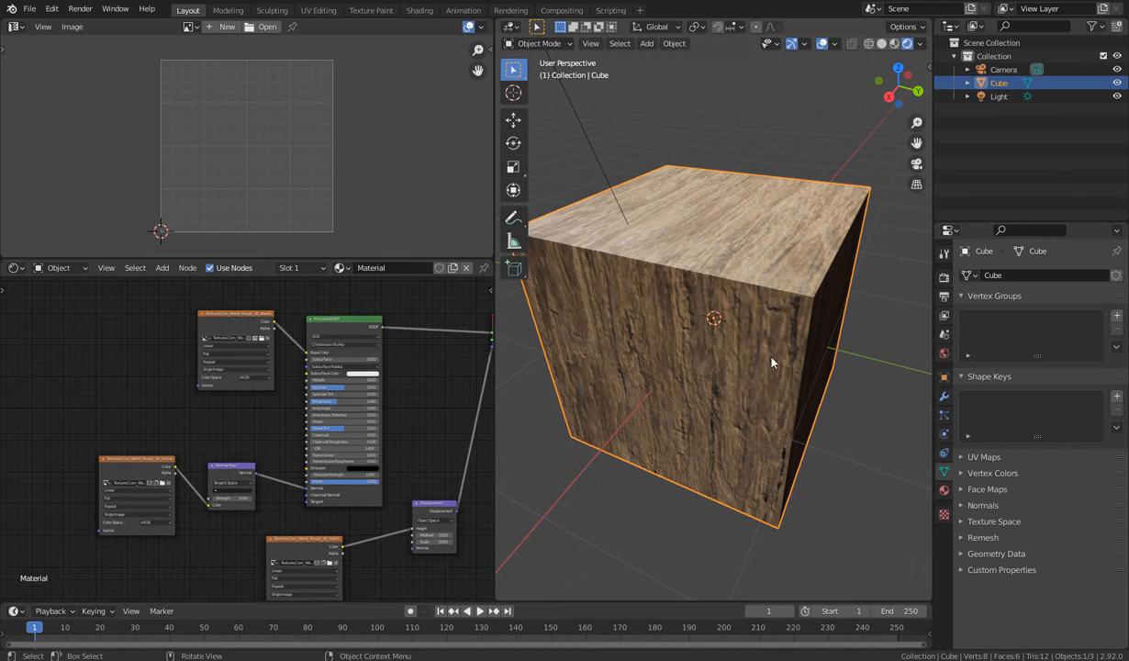
Set the Principled BSDF's Roughness to 1.000 and inspect the wood surface on the cube
scroll(386, 449, "up", 2)
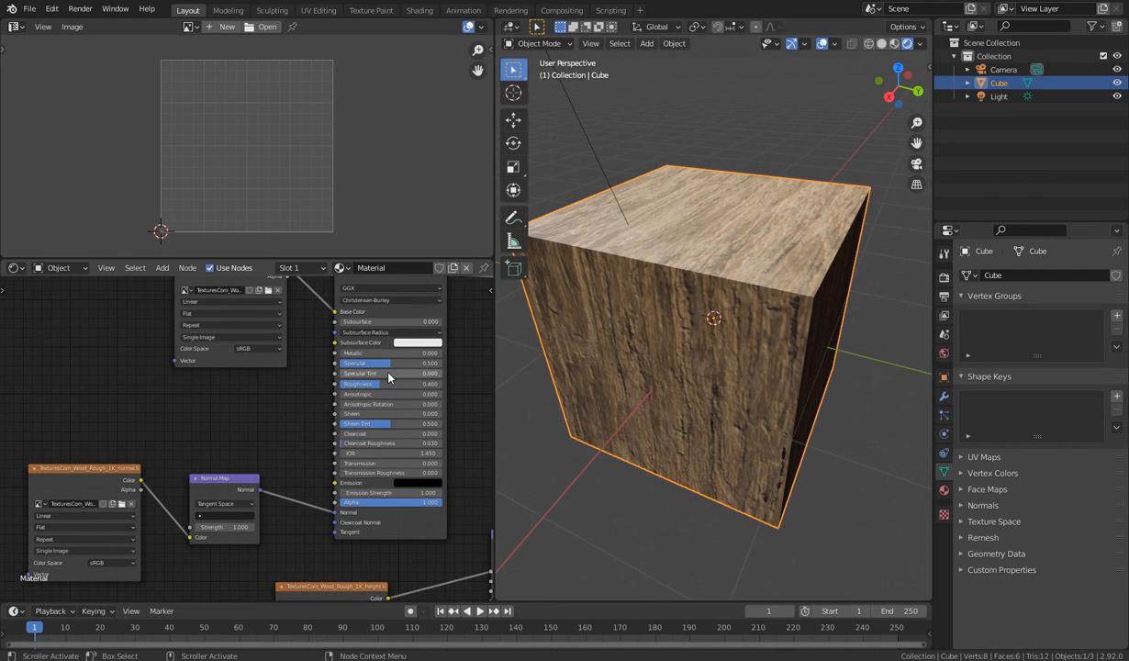
mouse_move(381, 383)
left_mouse_down()
mouse_move(439, 384)
mouse_move(341, 383)
mouse_move(379, 383)
left_mouse_up()
middle_click_drag(625, 401, 604, 428)
scroll(592, 358, "down", 3)
scroll(617, 420, "up", 5)
scroll(617, 423, "down", 4)
left_click_drag(373, 384, 441, 384)
middle_click_drag(642, 390, 746, 408)
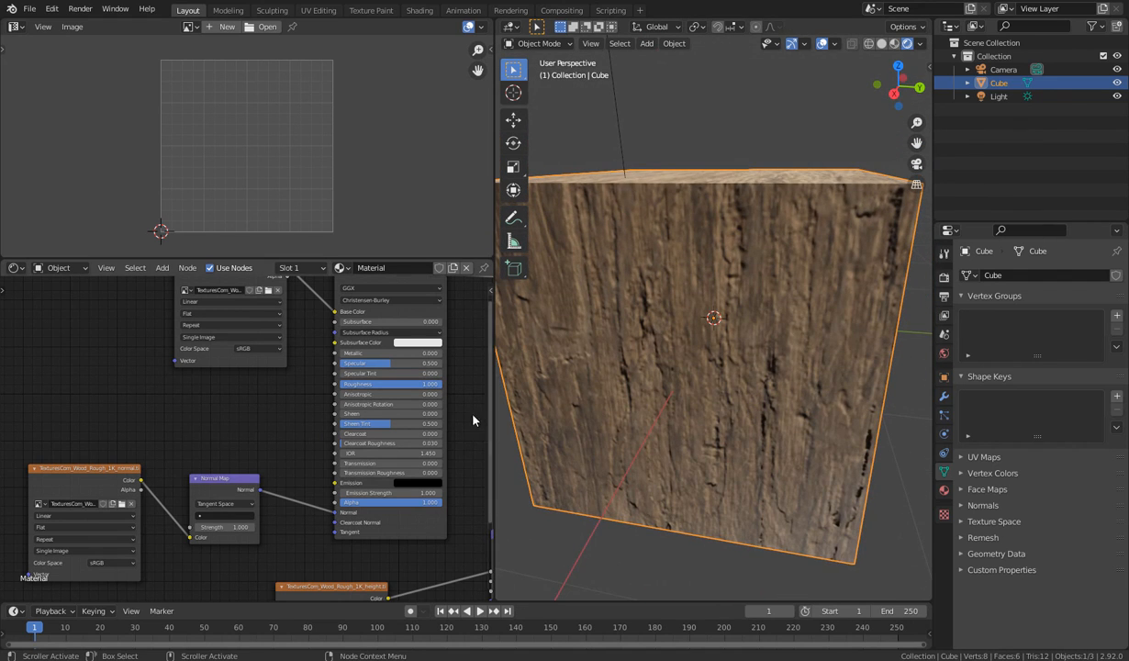
Set the Principled BSDF's Specular to 0.114 and view the cube's sides and top
left_click_drag(391, 362, 351, 362)
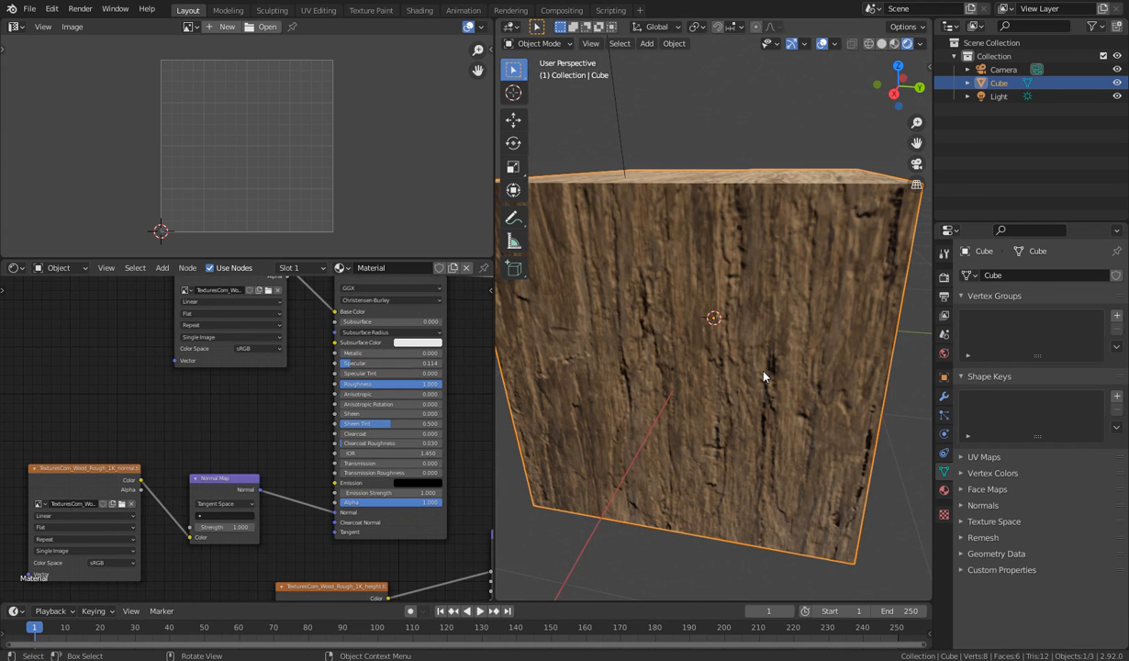
middle_click_drag(744, 366, 575, 282)
middle_click_drag(588, 368, 853, 257)
middle_click_drag(766, 282, 733, 375)
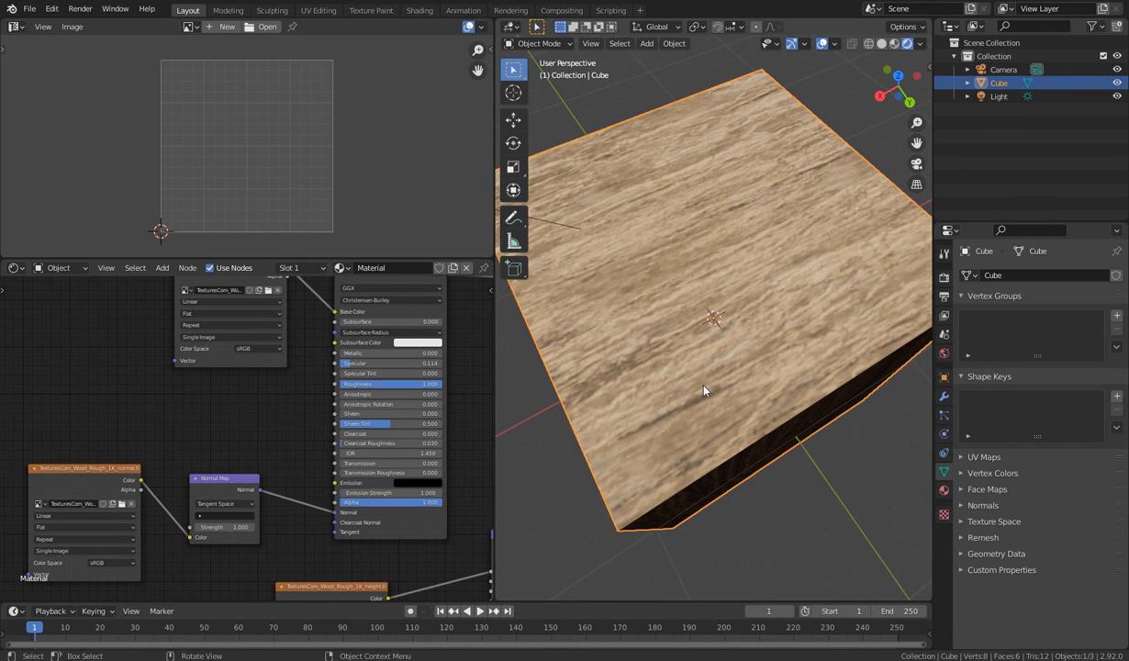